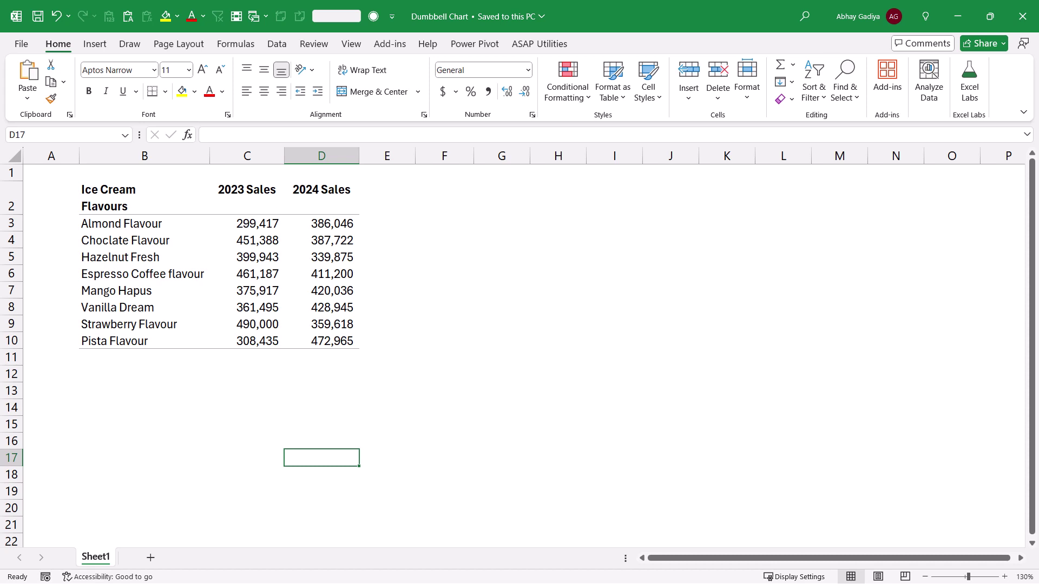
Step: Enter a 'Y Axis' header in E2 and fill the numbers 1 to 8 down to E10
click(397, 193)
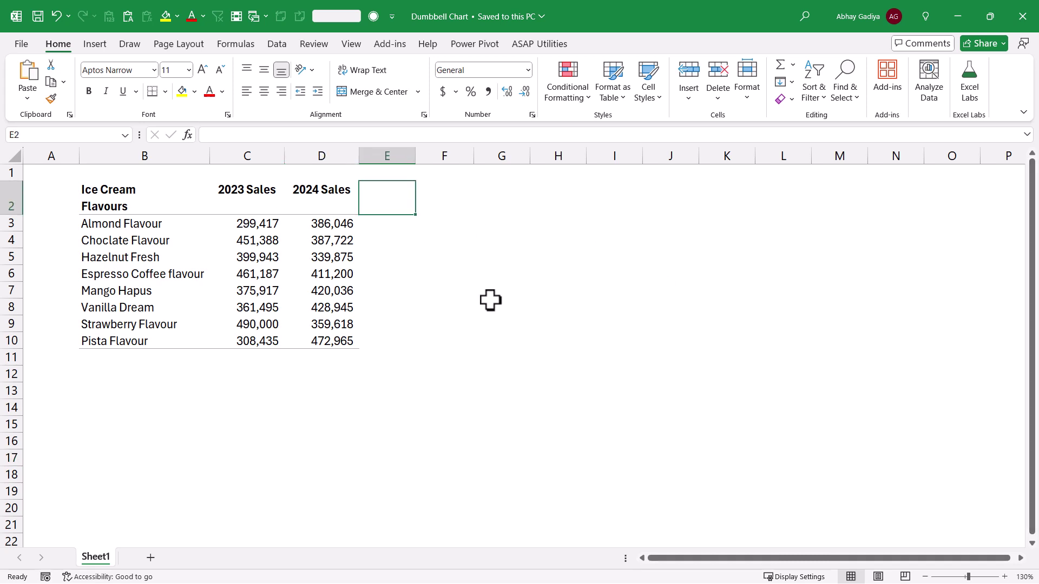
text(Y Axis)
key(Return)
text(1)
key(Return)
text(2)
key(Return)
key(Up)
key(Up)
key(shift+Down)
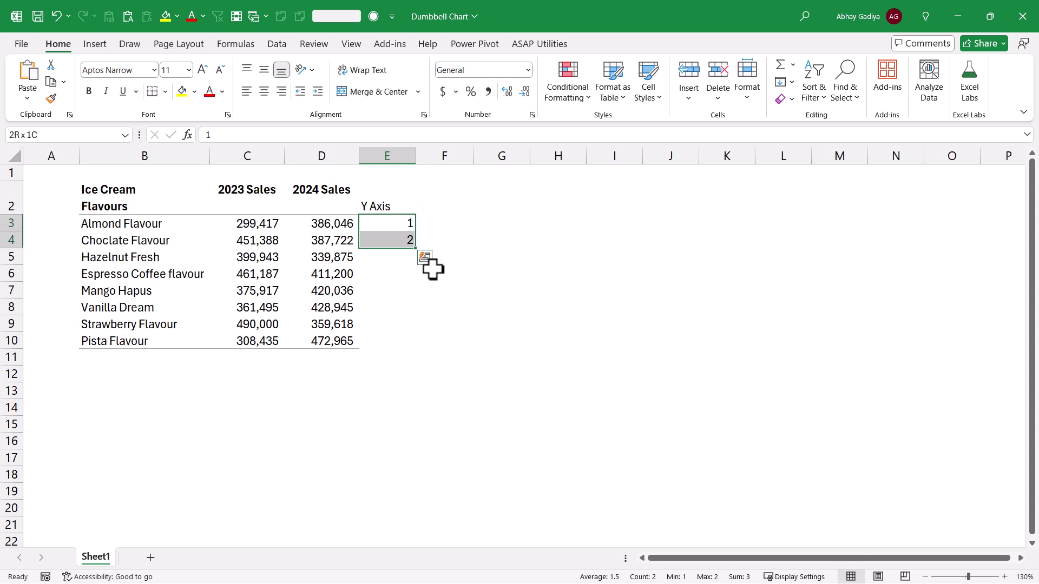
drag(414, 247, 410, 352)
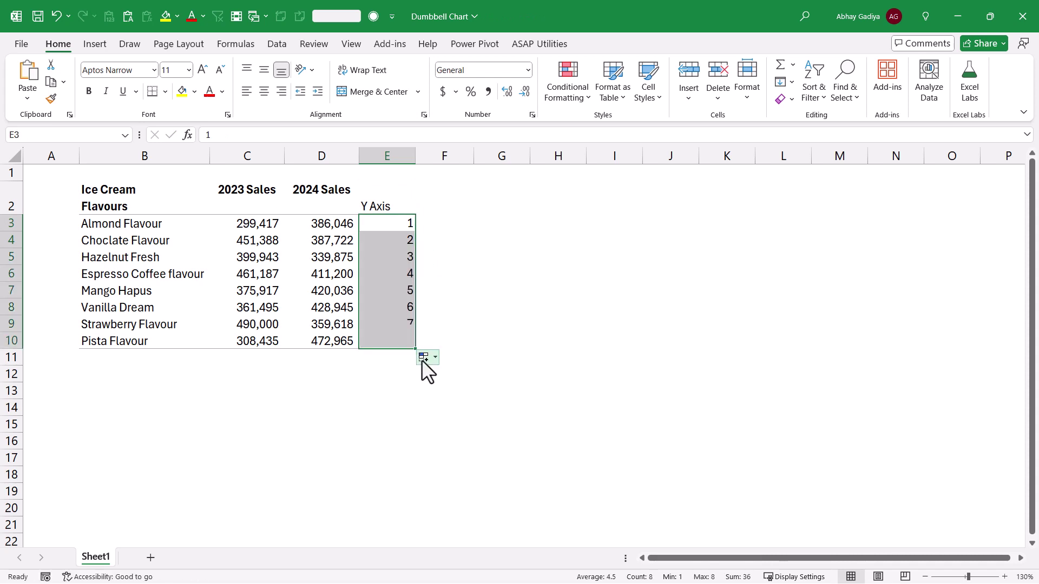
click(557, 253)
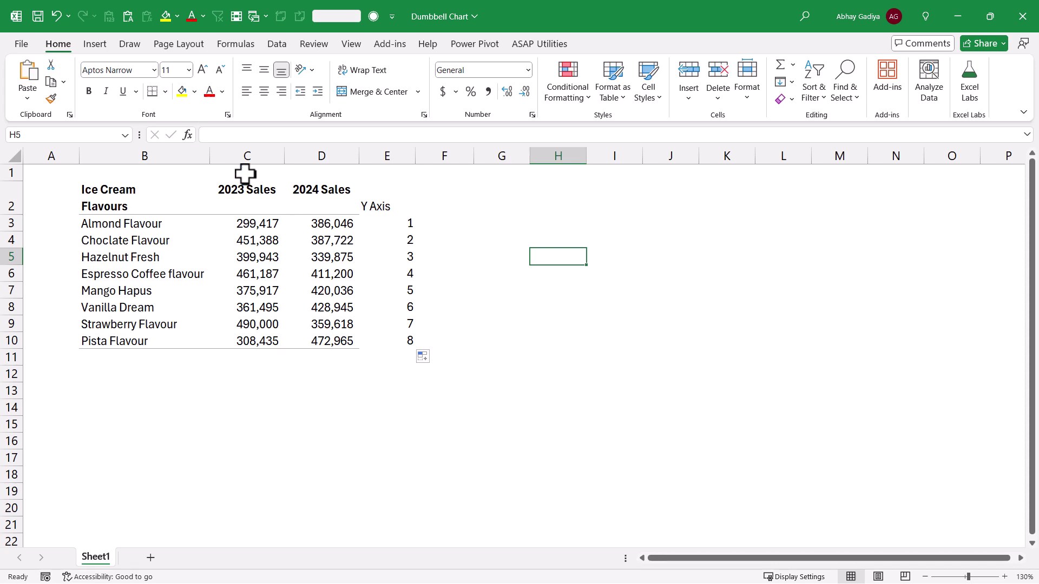
Step: Insert an empty scatter chart and position it beside the sales table
click(96, 46)
click(388, 101)
click(401, 145)
drag(409, 237, 511, 364)
scroll(526, 302, down, 1)
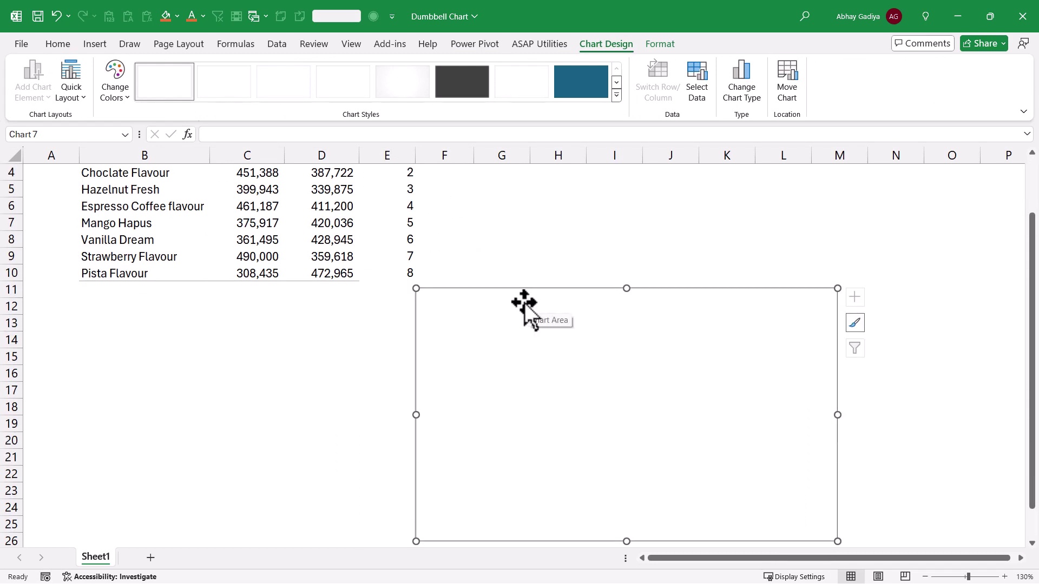
scroll(521, 310, up, 1)
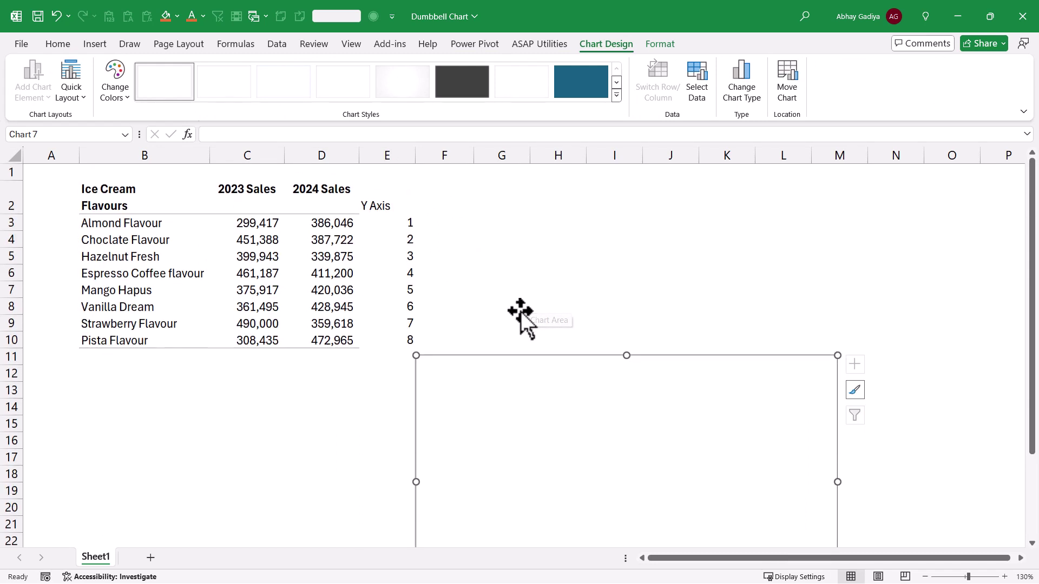
Step: Add a '2023 Sales' series with X values C3:C10 and Y values E3:E10
right_click(513, 382)
click(566, 366)
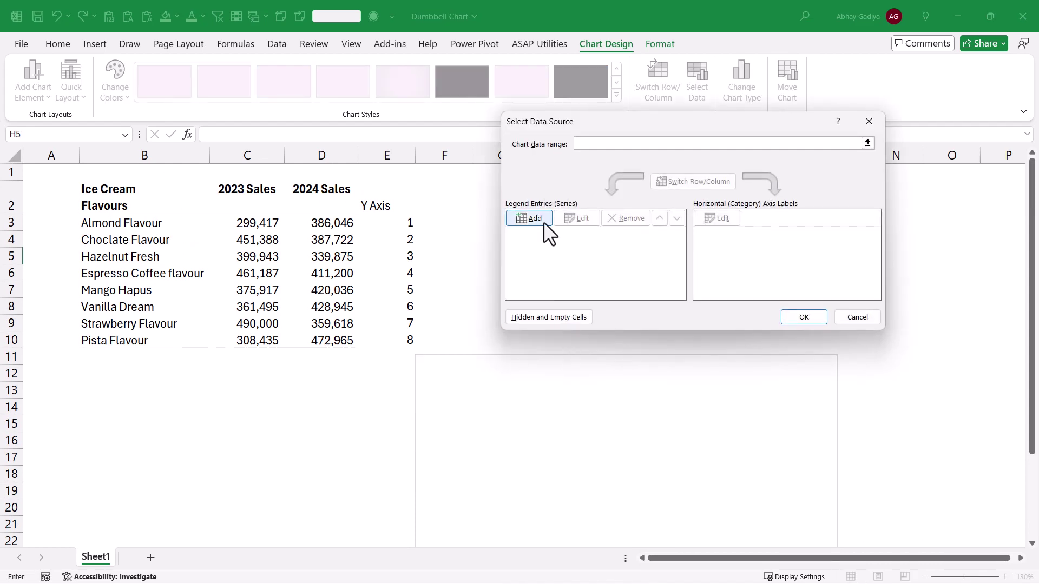
click(533, 218)
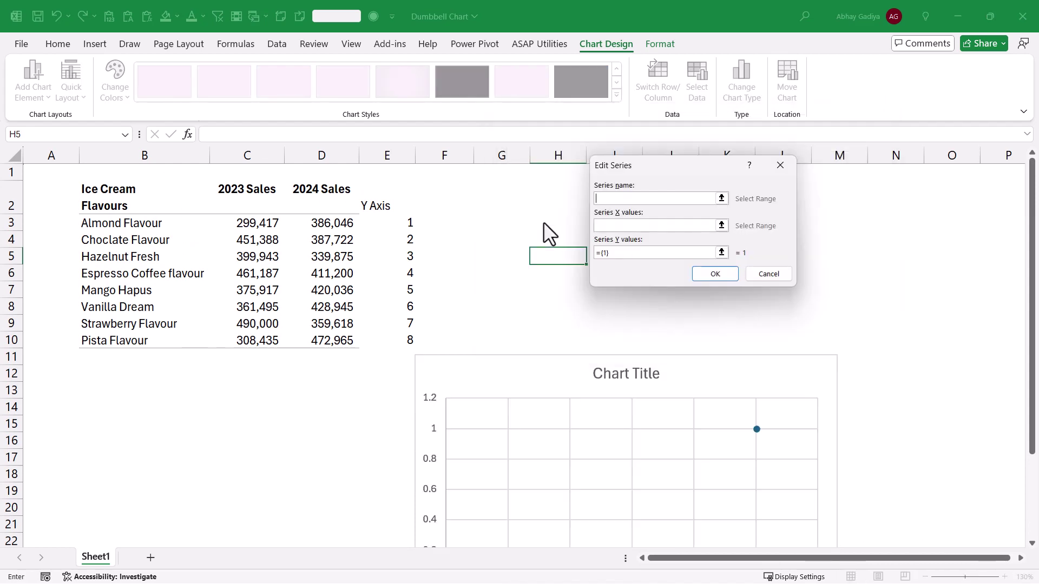
click(245, 192)
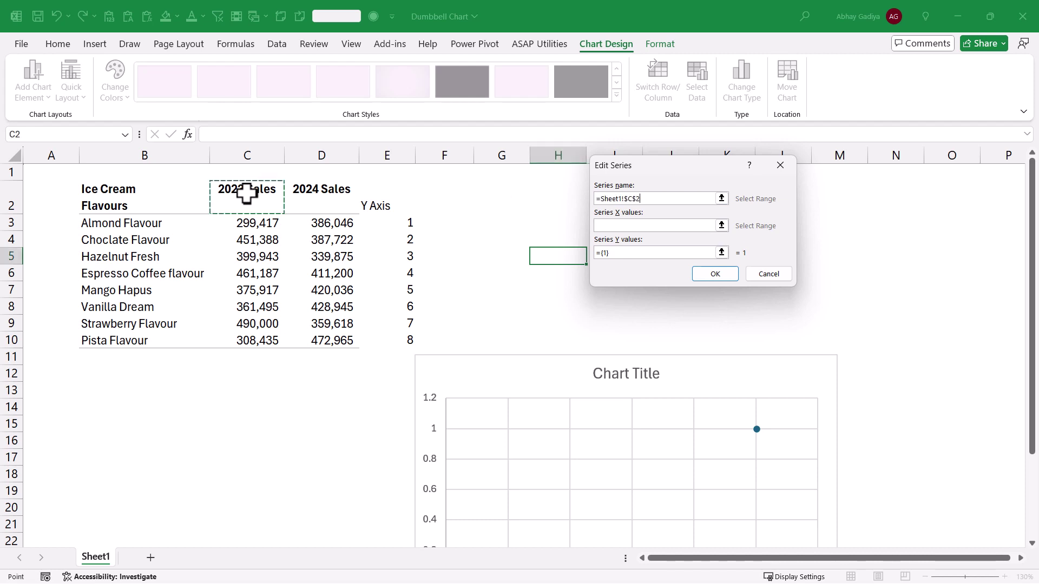
click(721, 226)
drag(248, 222, 253, 340)
click(785, 186)
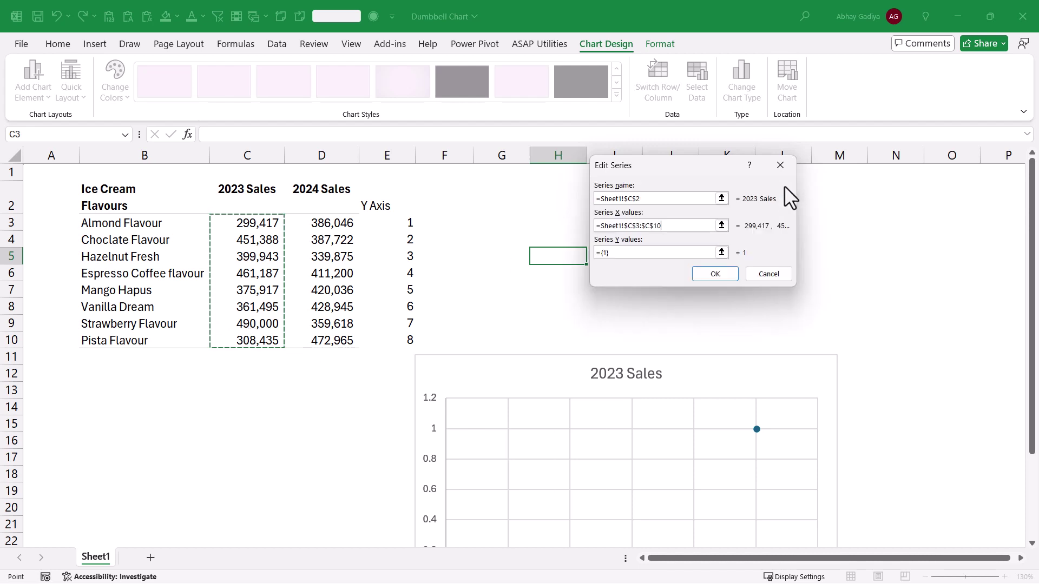
drag(688, 253, 577, 254)
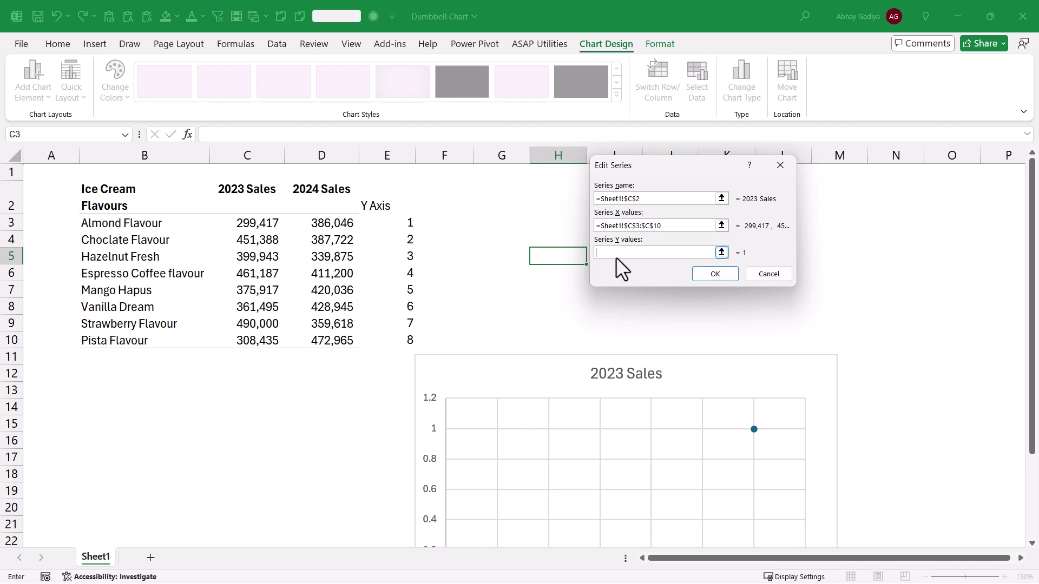
drag(405, 224, 399, 341)
click(720, 275)
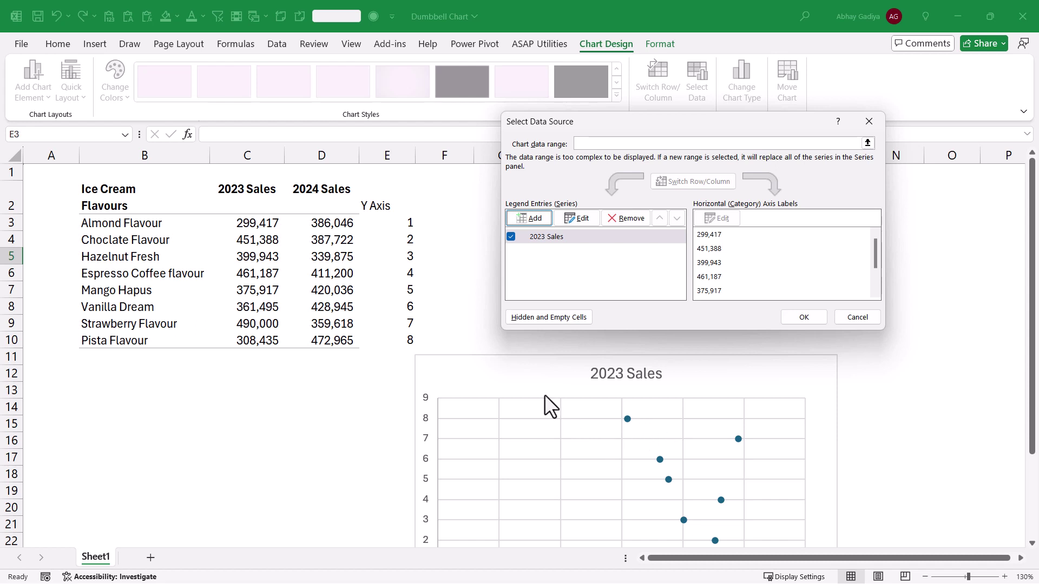
Step: Add a '2024 Sales' series with X values D3:D10 and Y values E3:E10
click(531, 218)
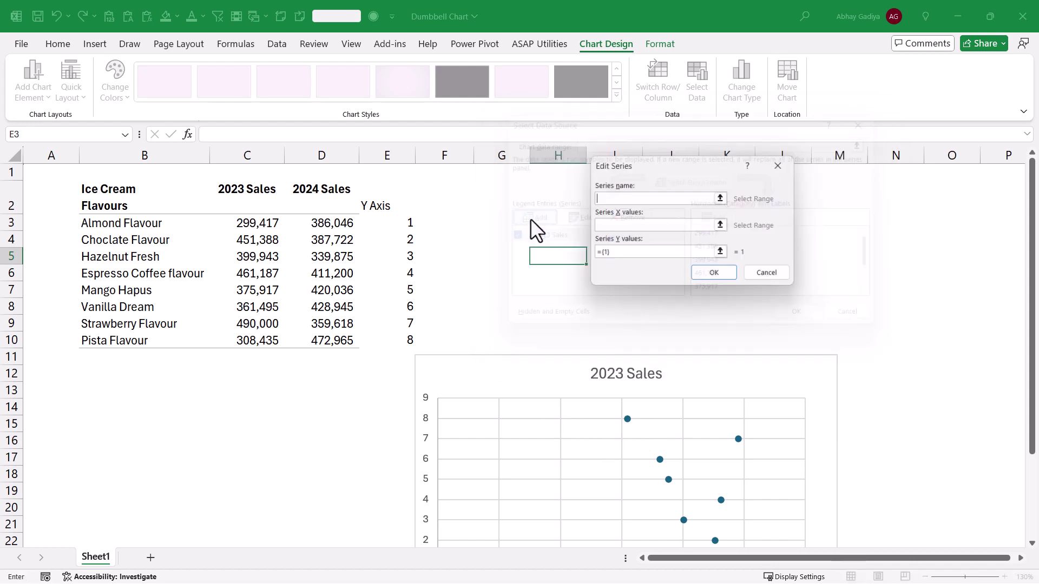
click(331, 204)
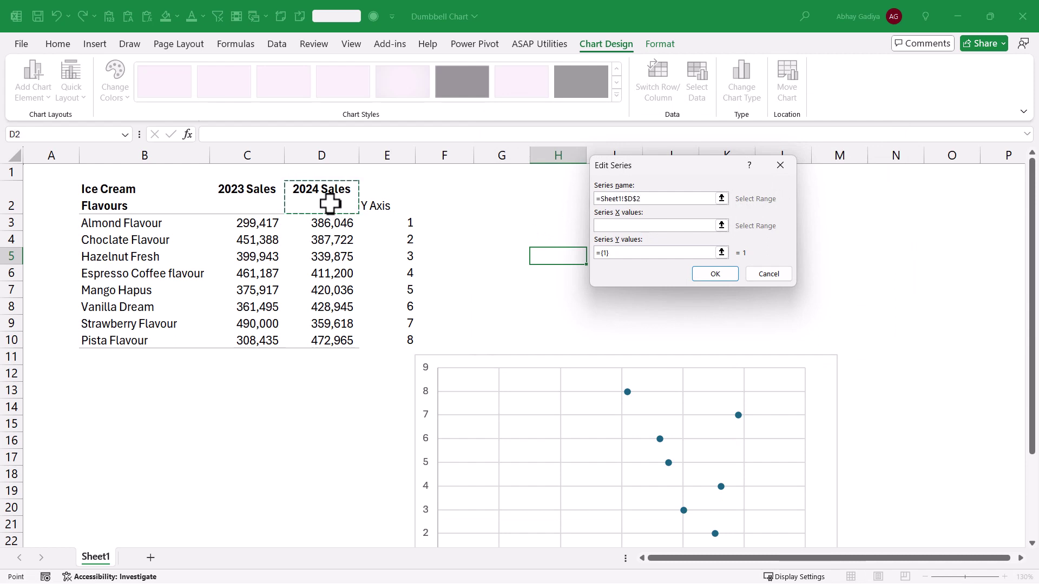
click(623, 226)
drag(324, 222, 334, 338)
click(670, 252)
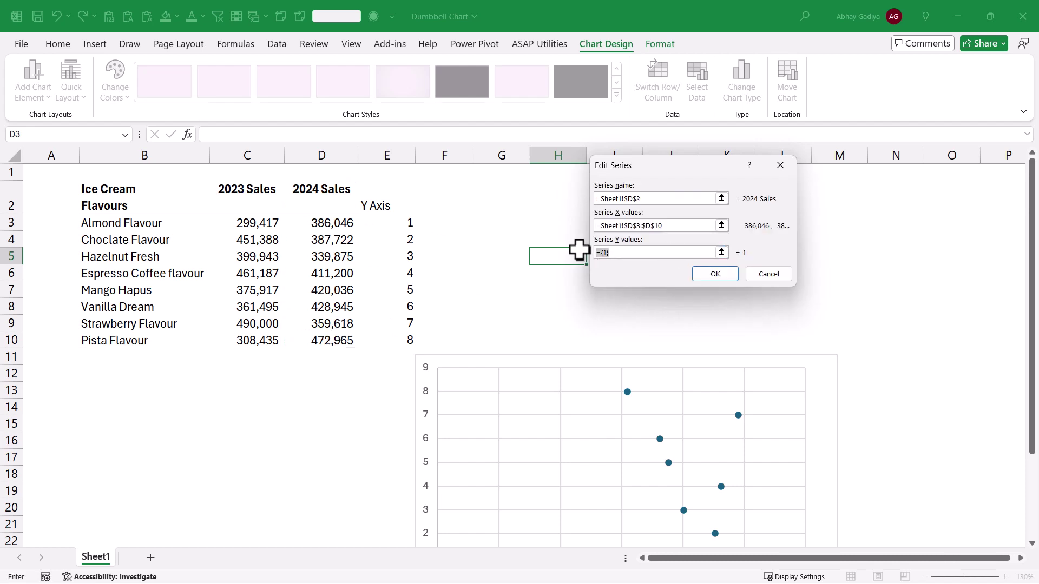
drag(389, 221, 399, 340)
click(724, 274)
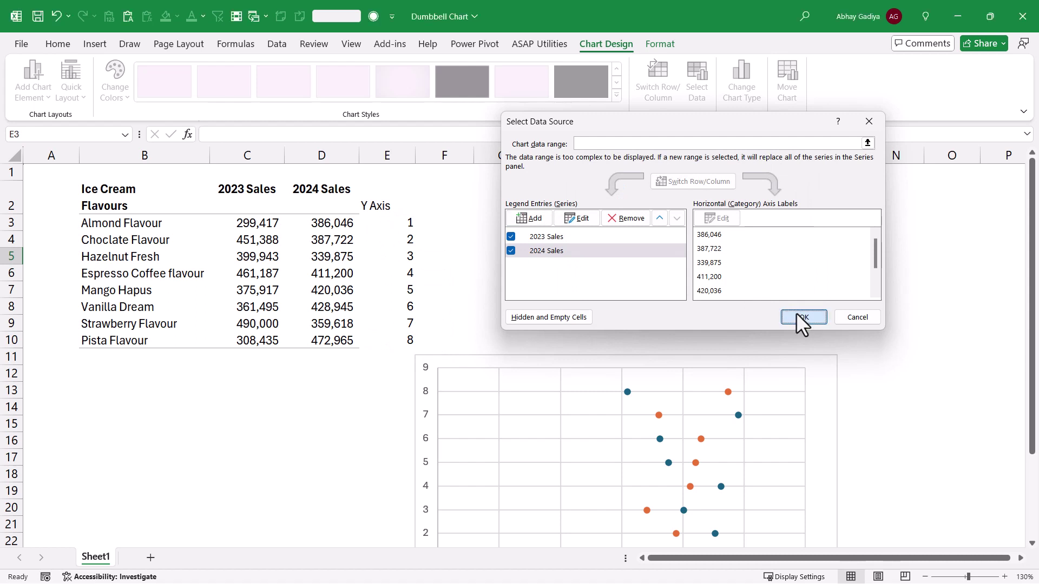
click(797, 314)
scroll(491, 341, down, 1)
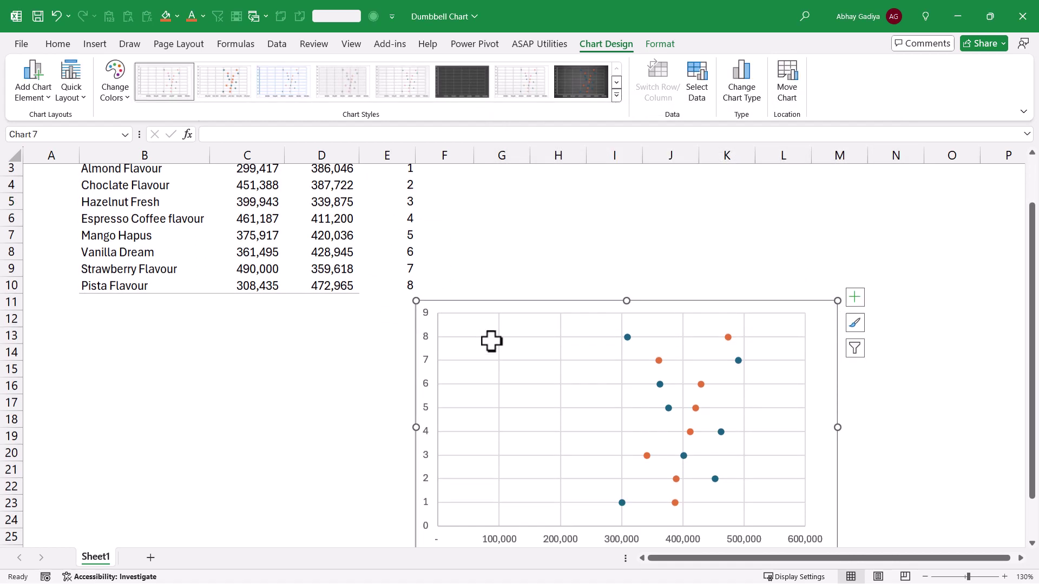
Step: Switch the blue 2023 Sales series to built-in markers at size 9
scroll(492, 341, down, 1)
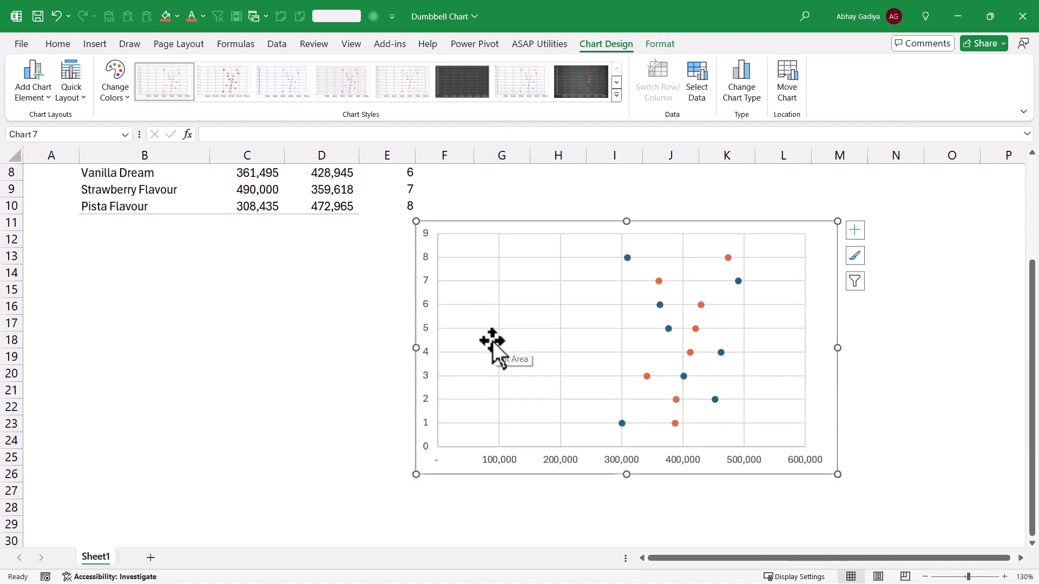
click(655, 301)
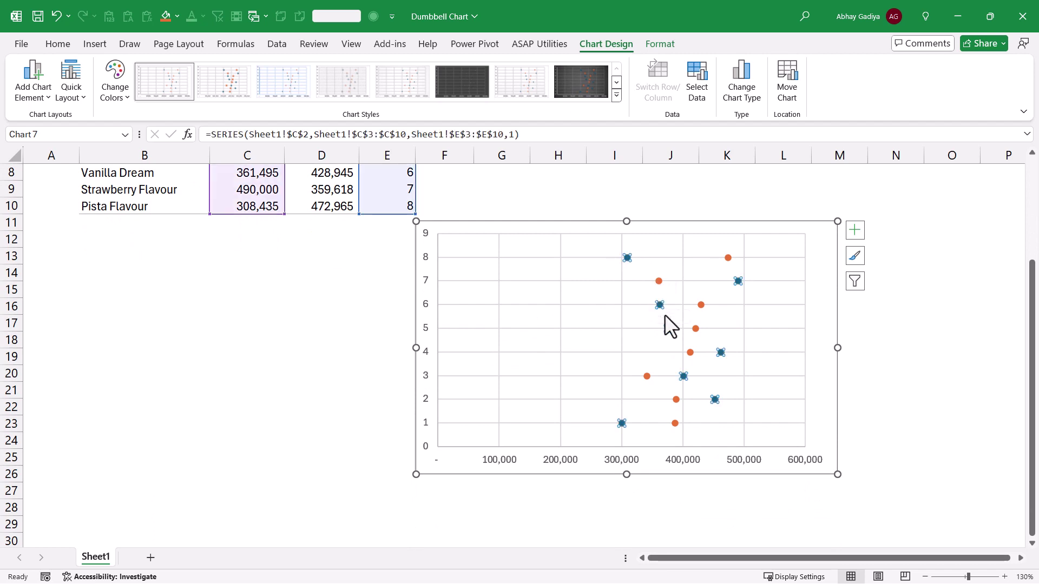
double_click(671, 337)
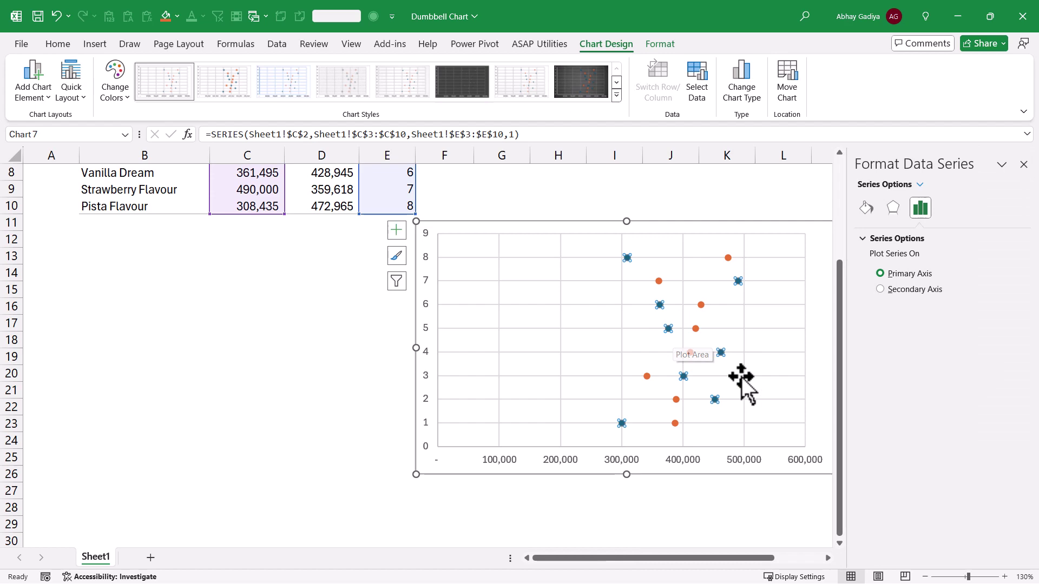
click(827, 559)
click(827, 559)
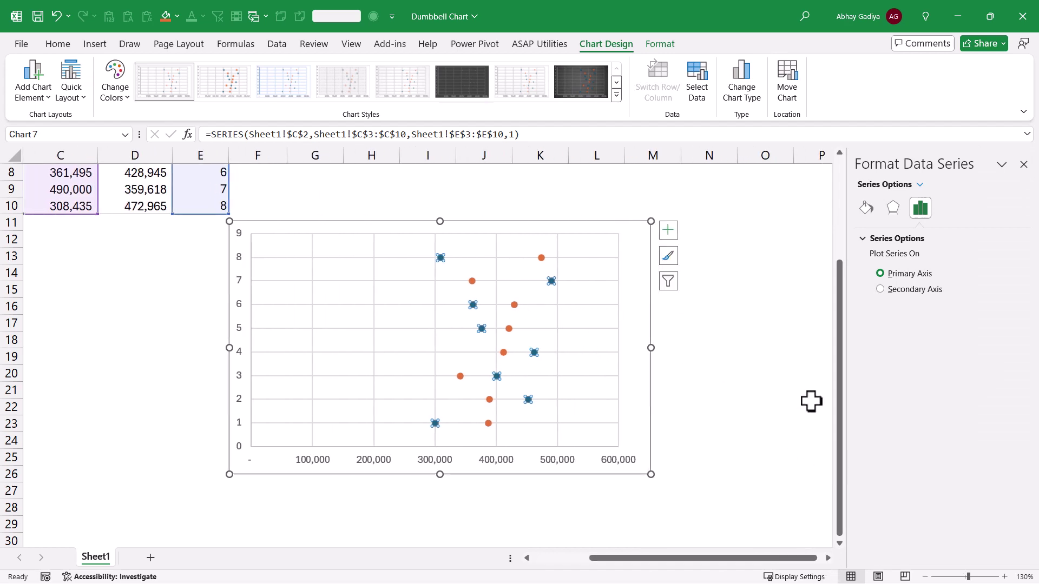
click(854, 179)
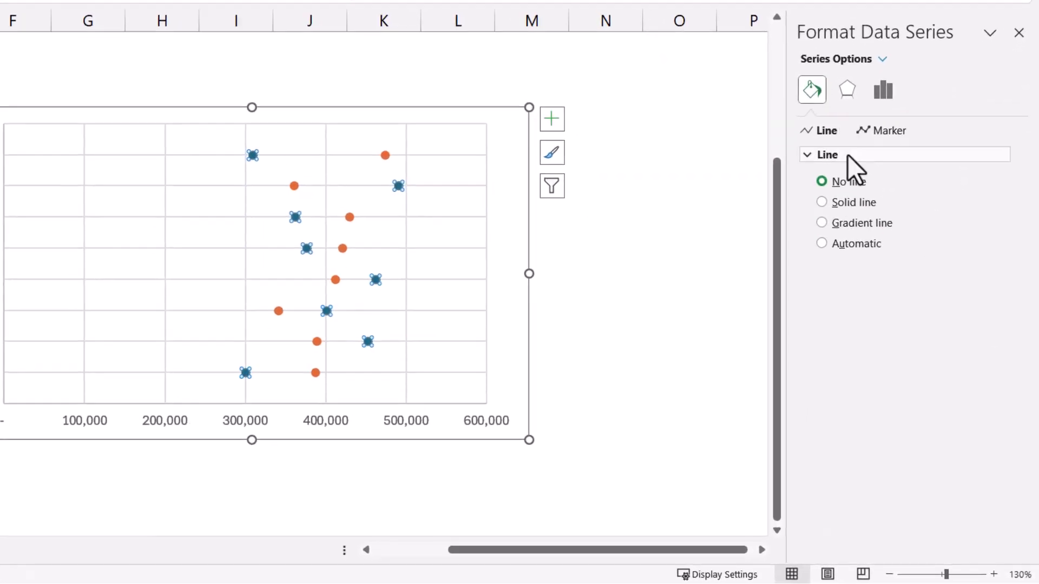
click(868, 232)
click(887, 129)
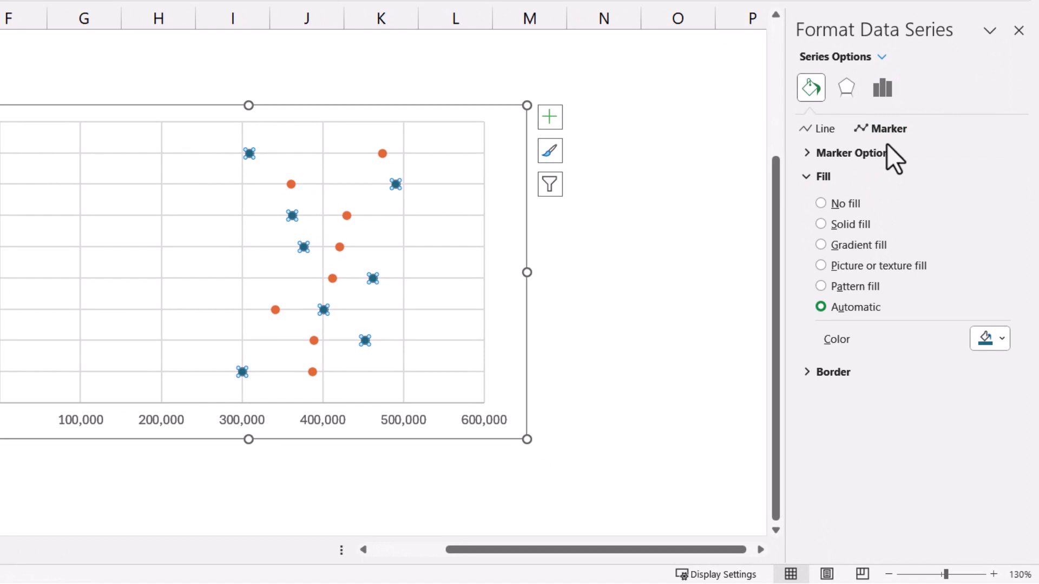
click(846, 153)
click(844, 219)
click(909, 264)
click(909, 263)
click(908, 264)
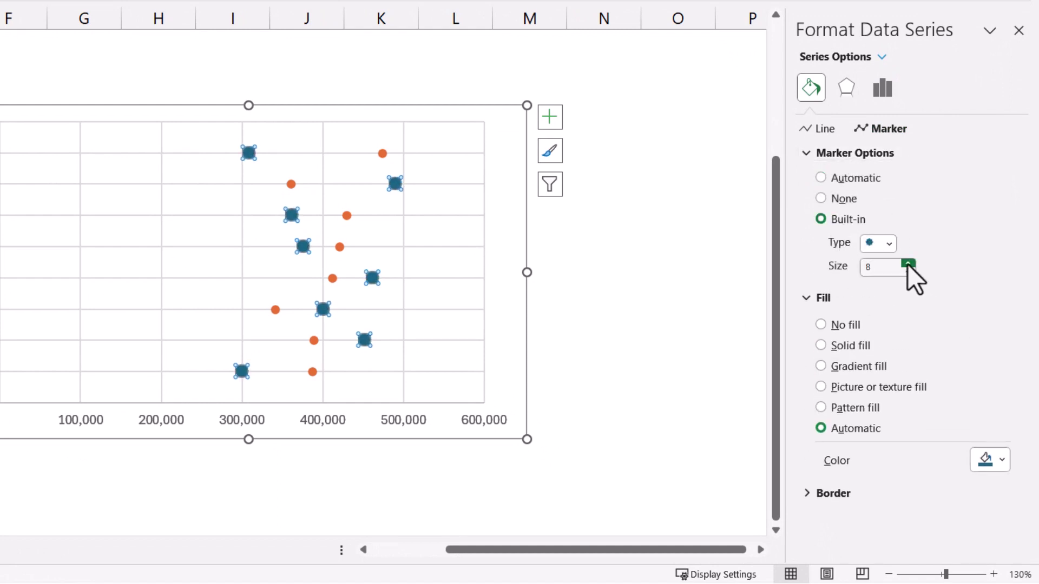
click(909, 264)
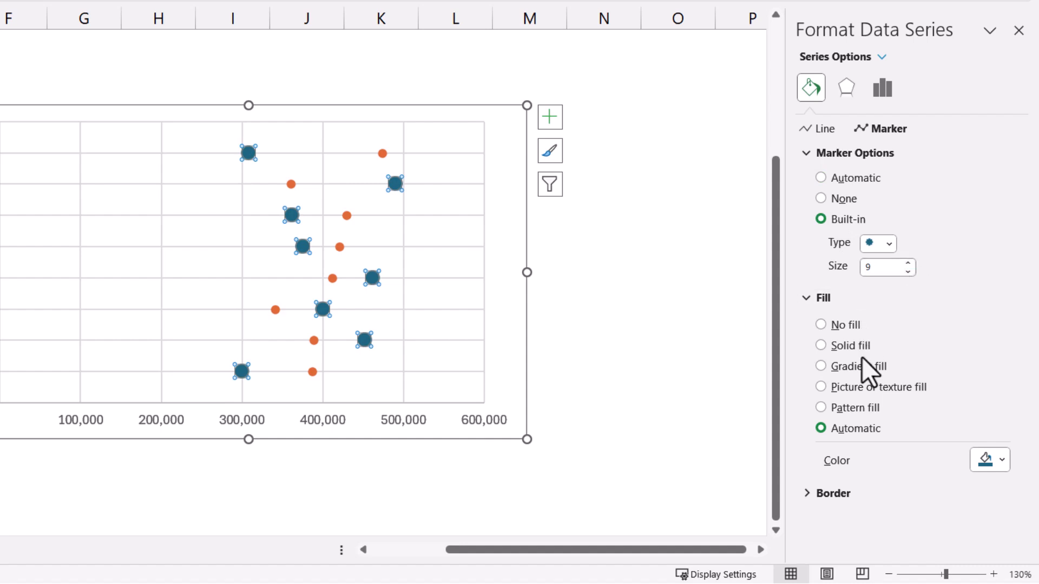
Step: Give the 2023 markers a solid blue fill and set their border colour
click(849, 345)
click(998, 461)
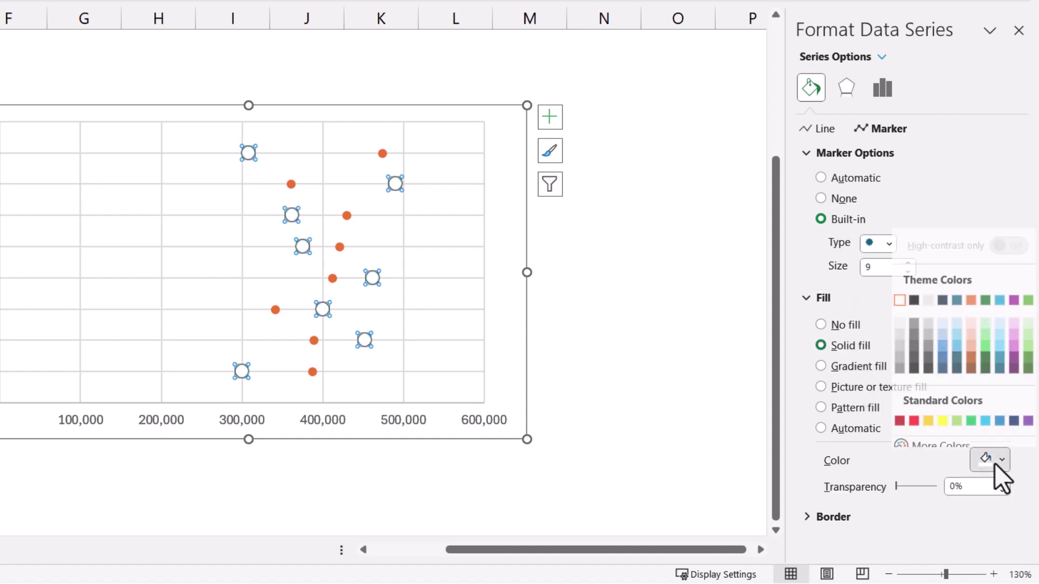
click(1000, 414)
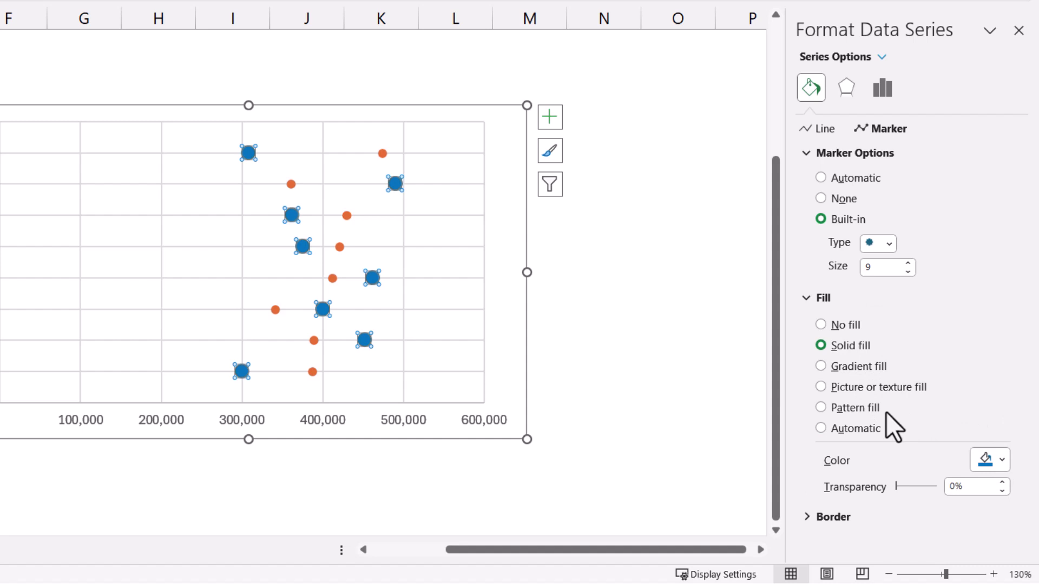
click(829, 517)
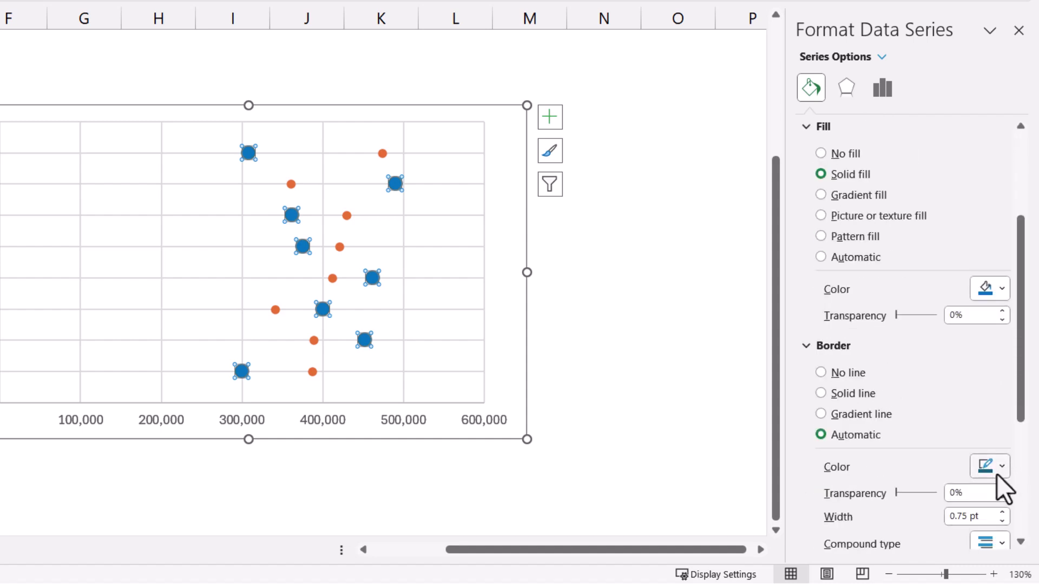
click(993, 466)
click(1010, 420)
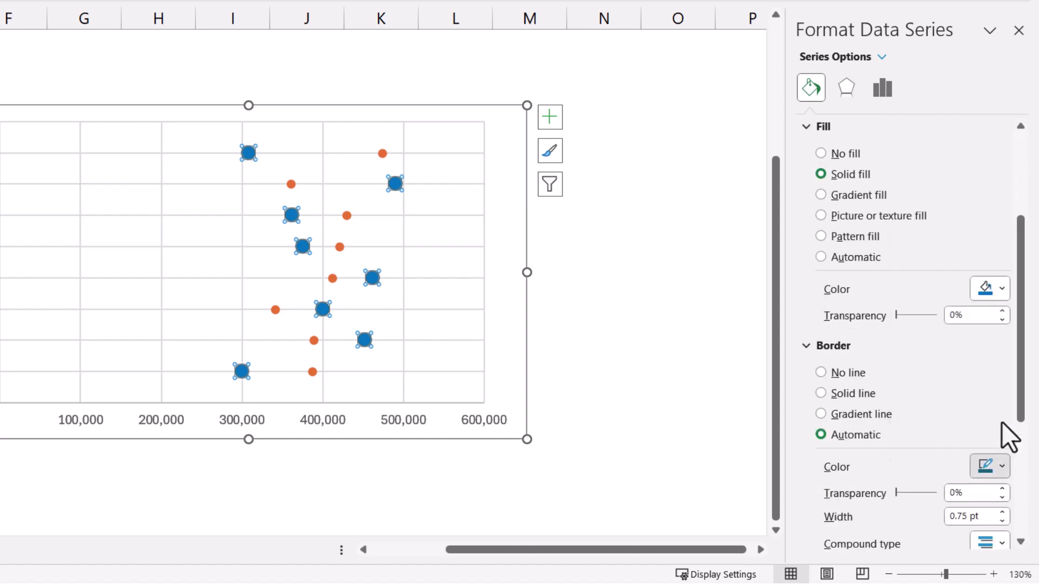
Step: Give the 2024 Sales markers solid orange fill and border, built-in style, size 9
click(382, 155)
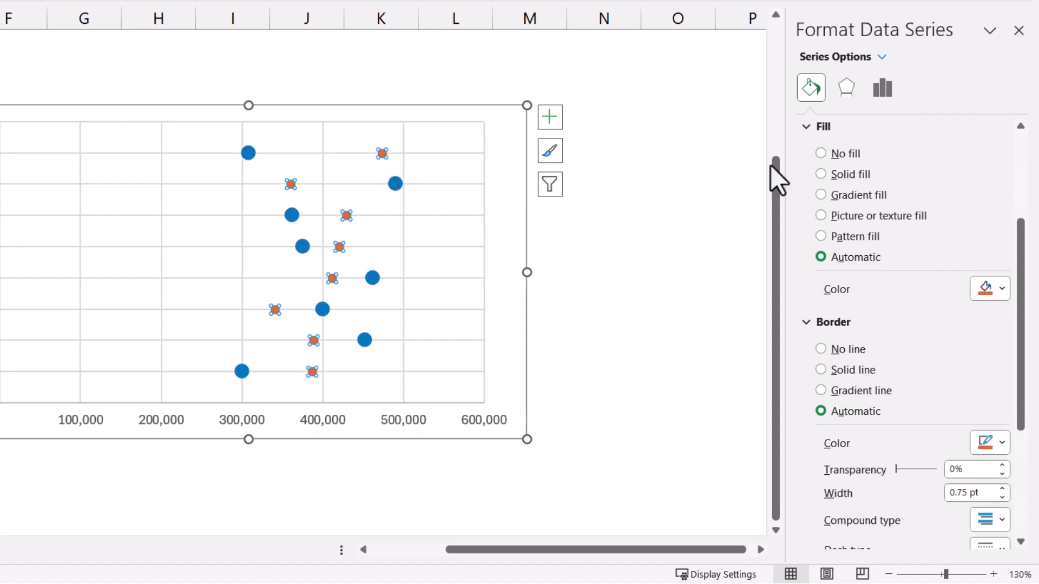
click(984, 292)
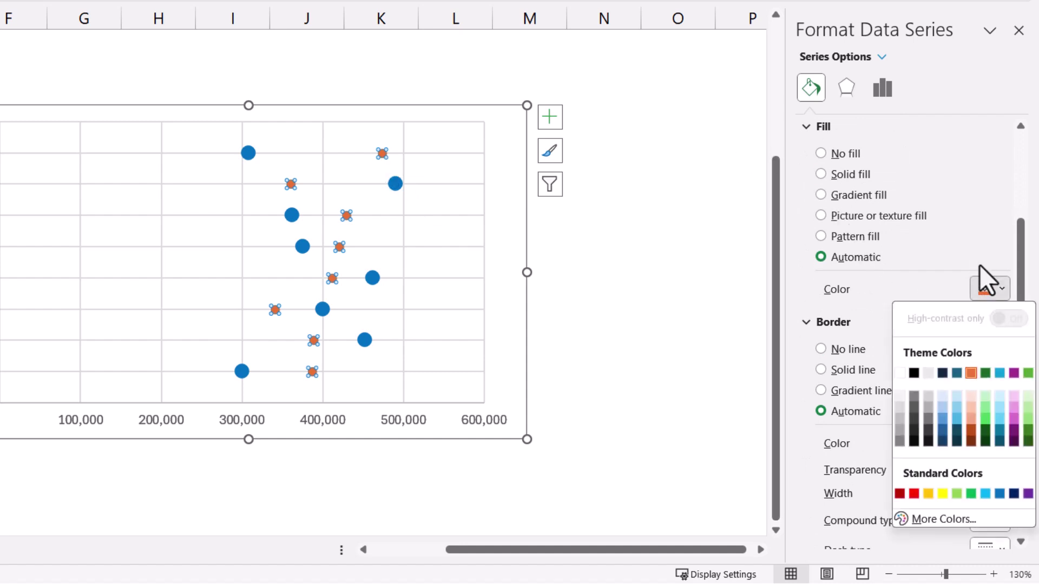
click(969, 373)
click(993, 466)
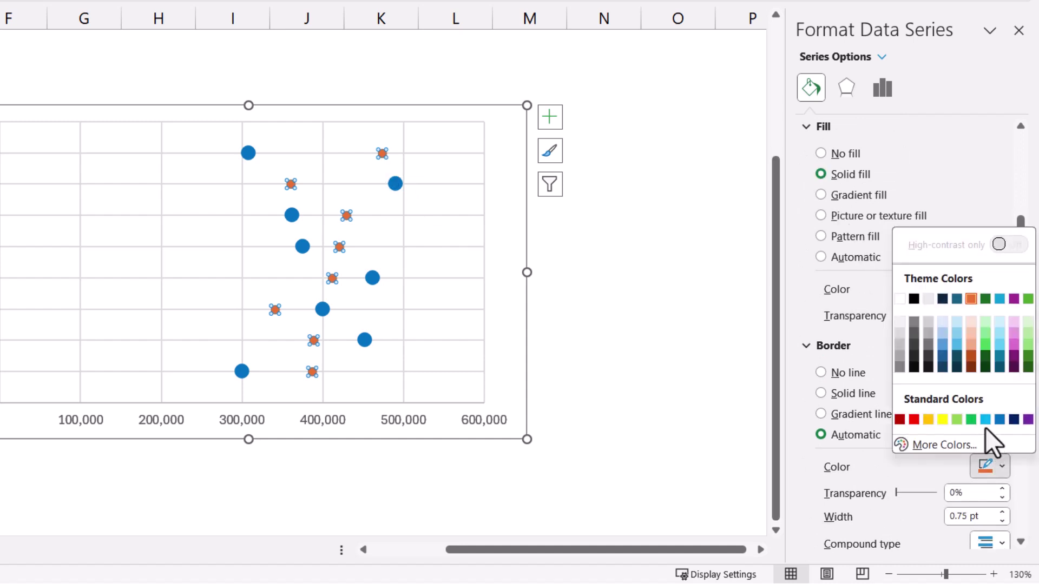
click(971, 299)
scroll(890, 274, up, 3)
click(848, 219)
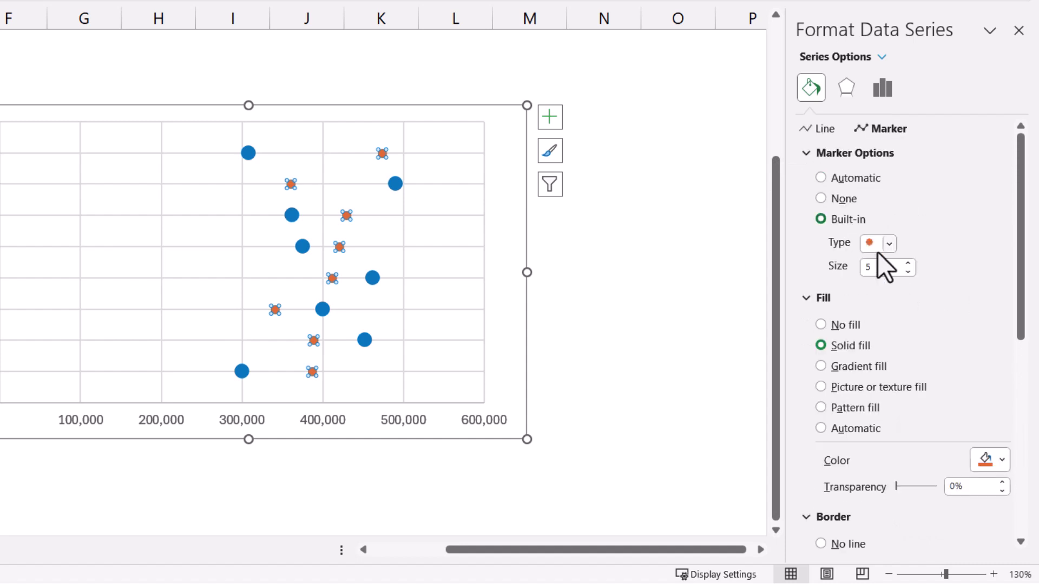
click(908, 263)
click(908, 264)
click(908, 263)
click(908, 264)
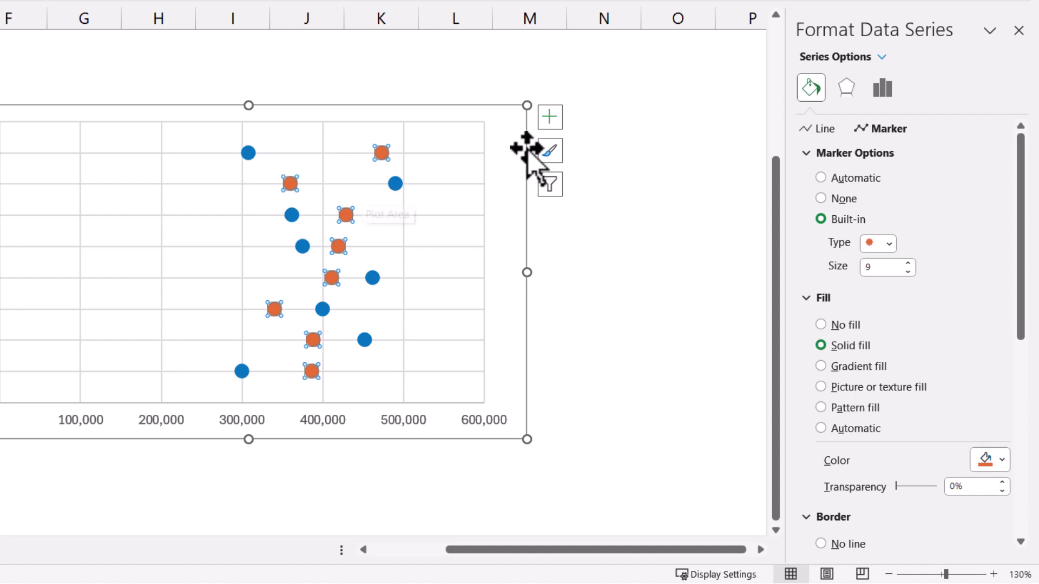
Step: Add error bars to the 2024 Sales points and delete the vertical ones
click(548, 125)
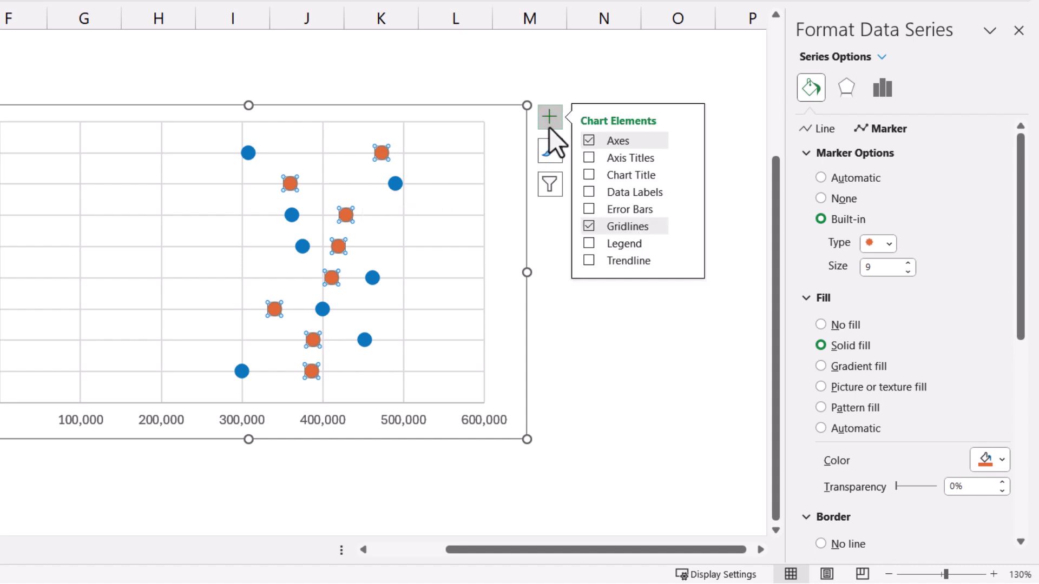
click(587, 208)
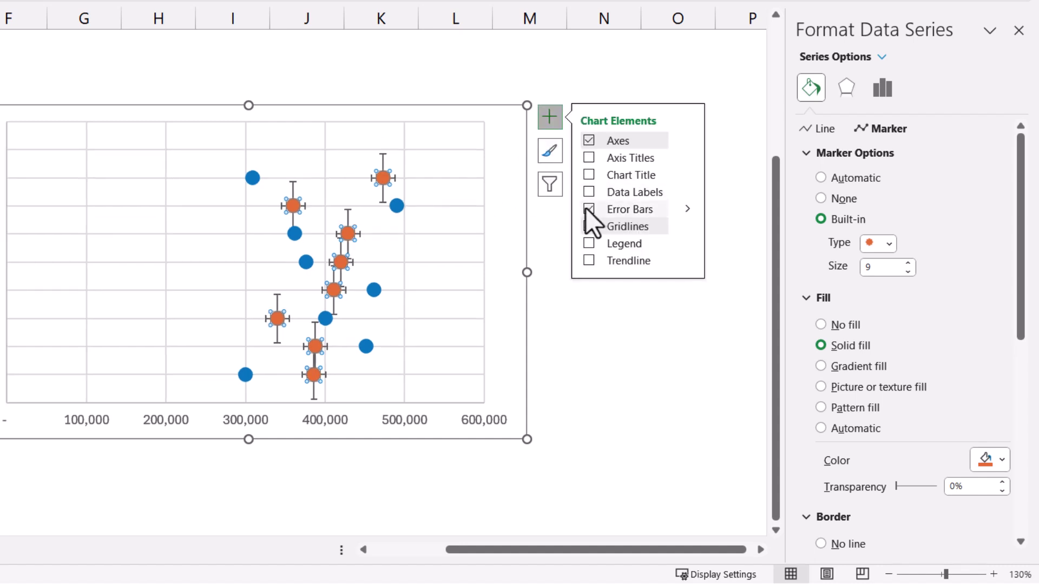
click(382, 203)
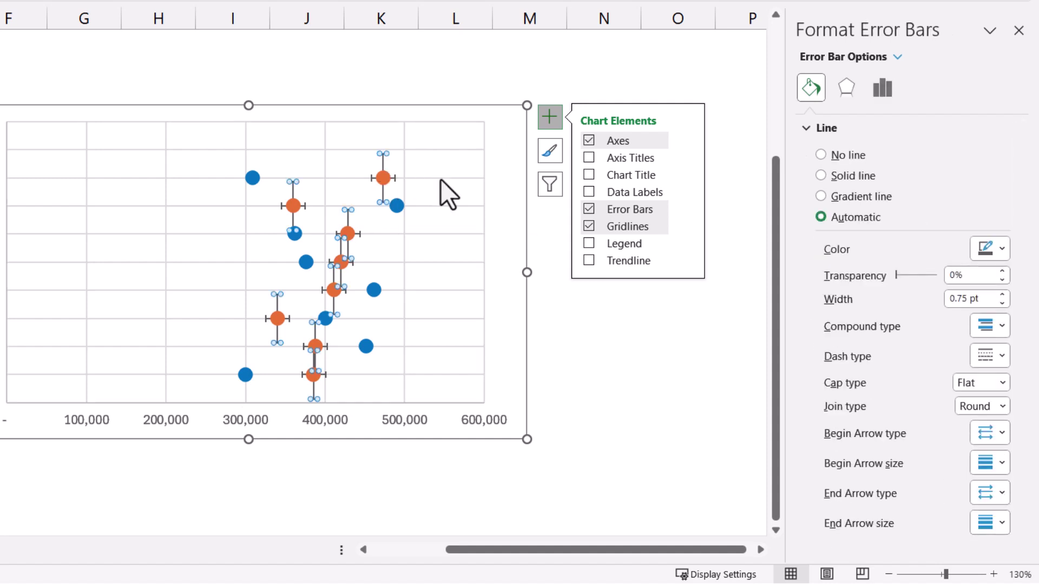
key(Delete)
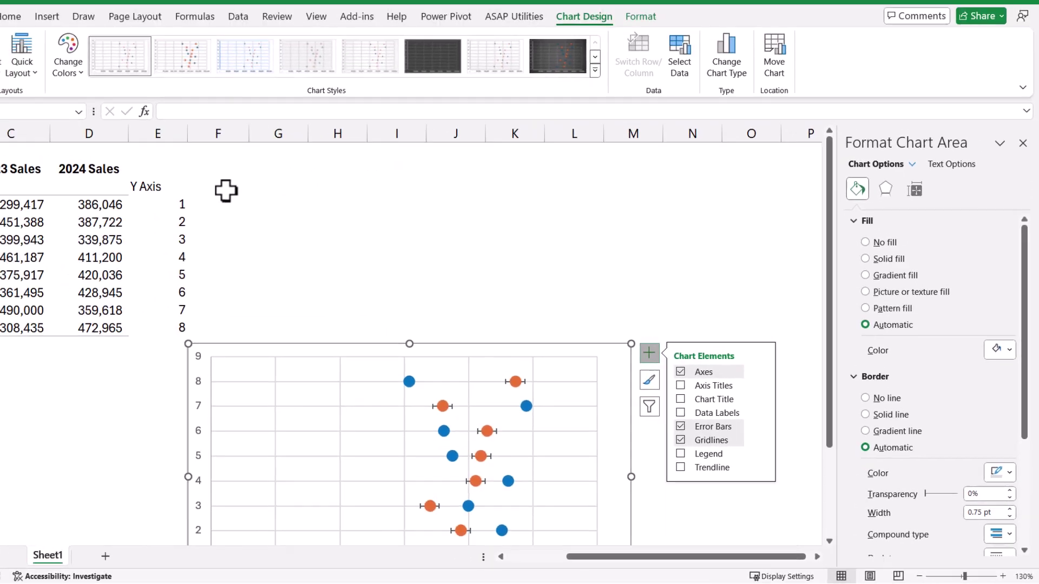
click(269, 208)
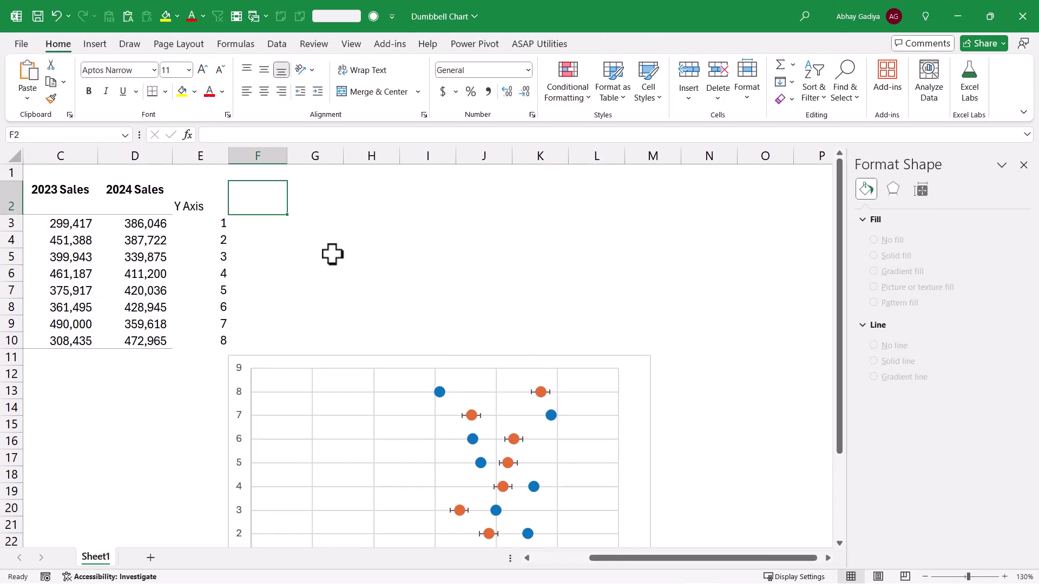
Step: Enter a 'Change' header in F2 and fill =D3-C3 down F3:F10
text(Change)
key(Down)
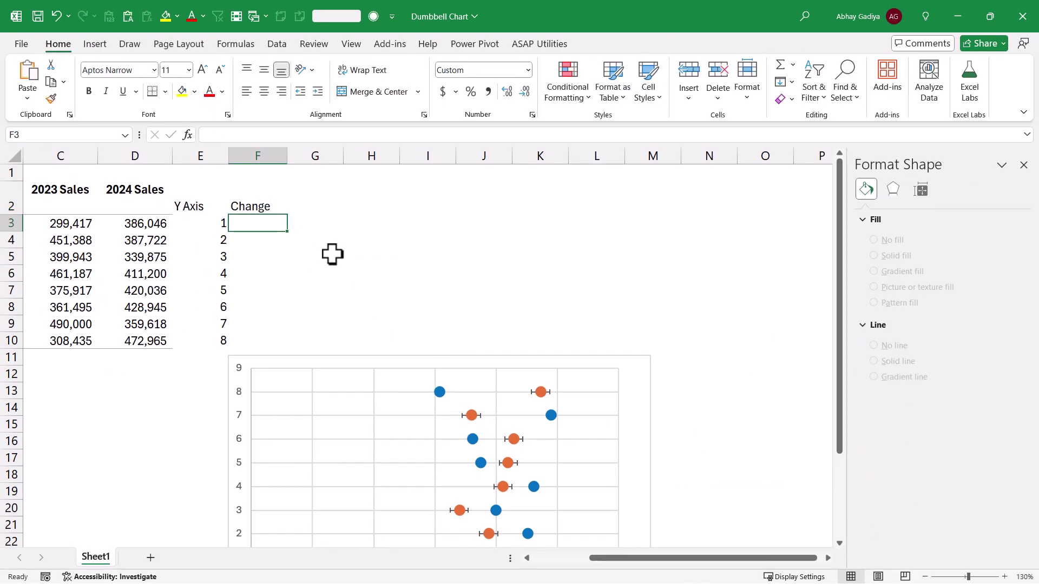
text(=)
key(Left)
key(Left)
text(-)
key(Left)
key(Left)
key(Left)
key(Return)
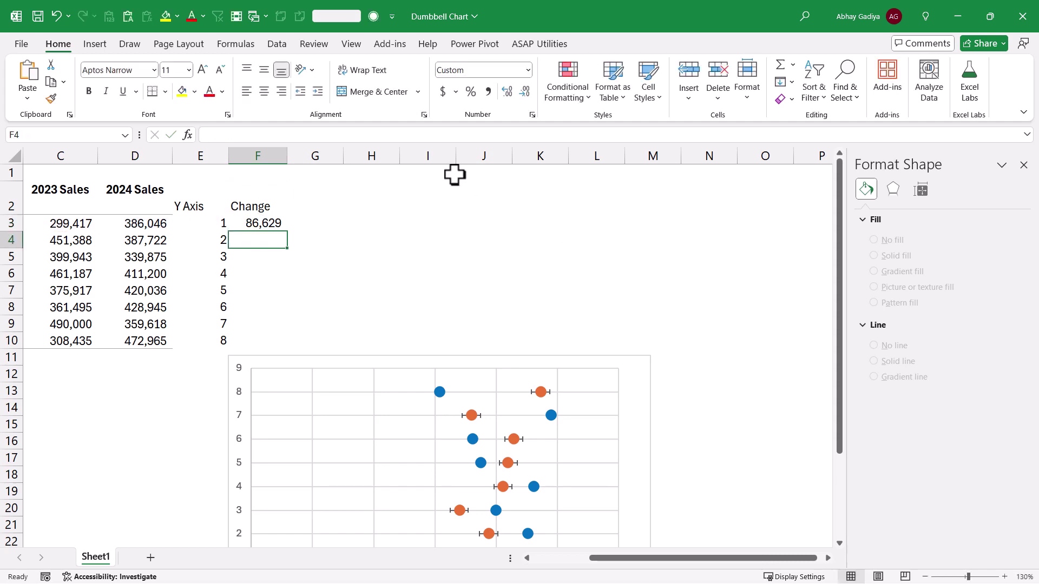
click(265, 223)
drag(287, 231, 290, 347)
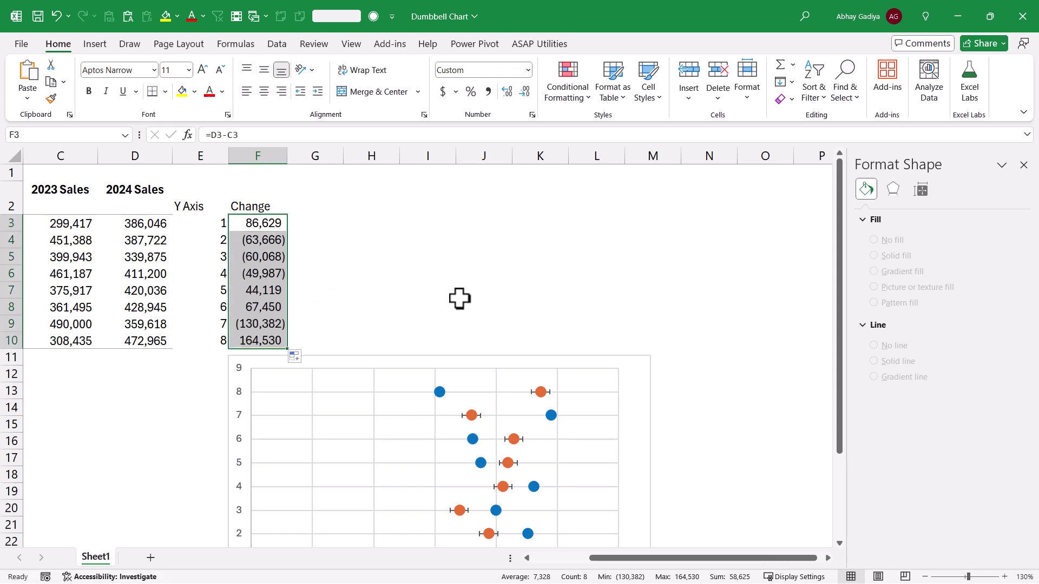
scroll(471, 290, down, 1)
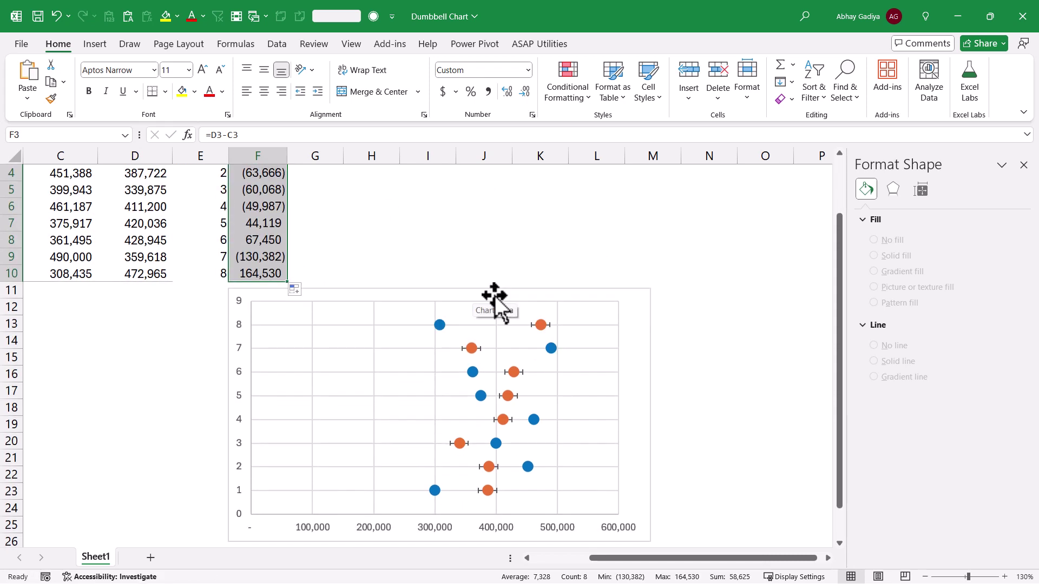
click(550, 324)
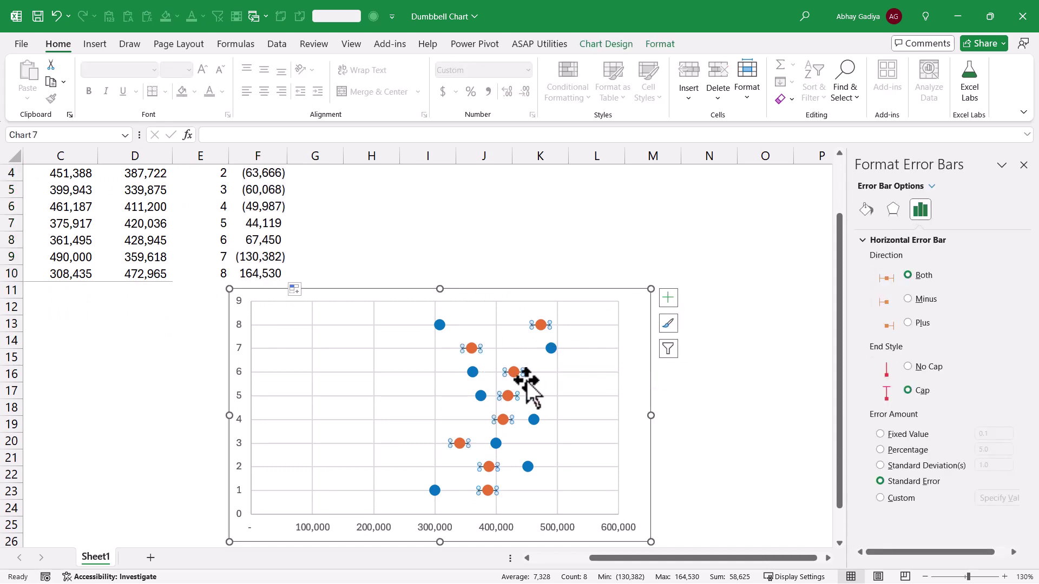
Step: Set the horizontal error bars to custom values from the Change range F3:F10
click(931, 187)
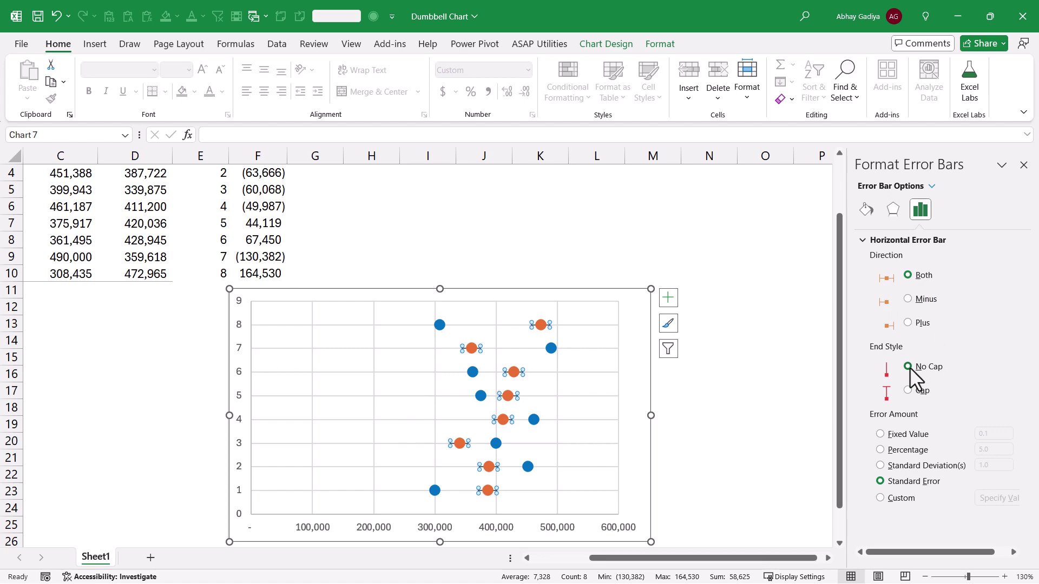
click(895, 498)
click(982, 498)
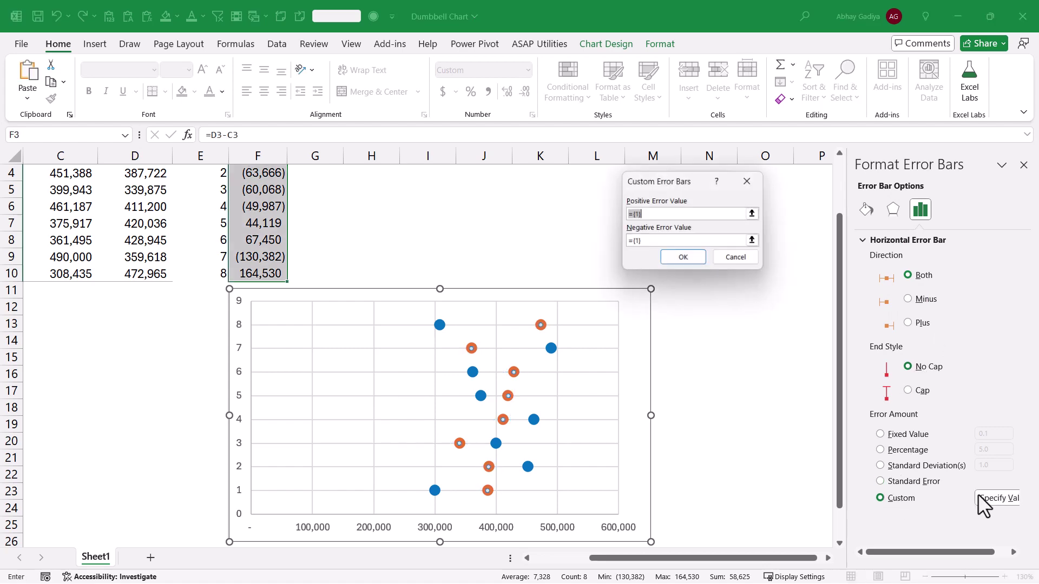
scroll(463, 251, up, 1)
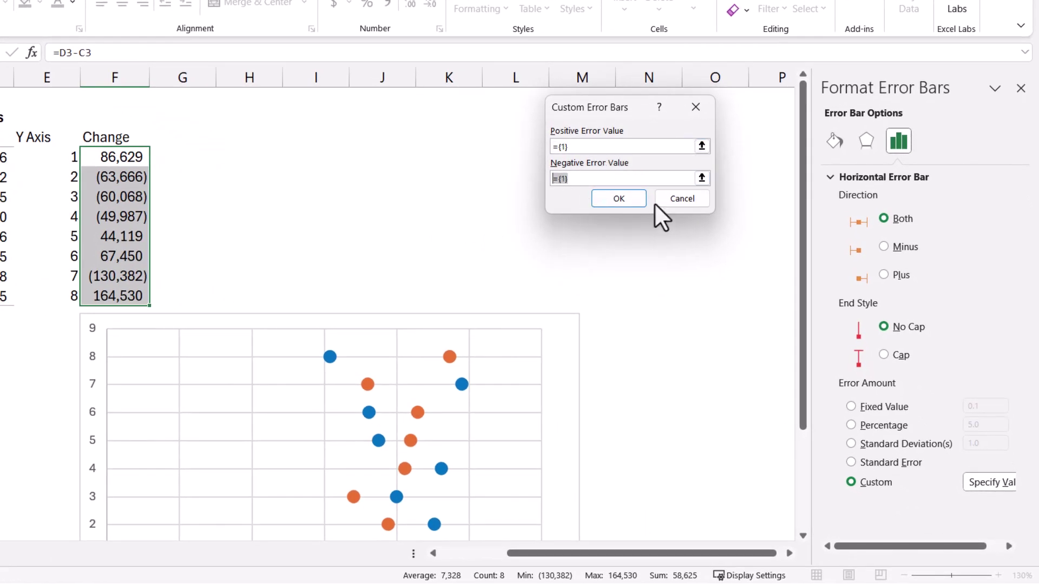
click(702, 179)
drag(130, 158, 116, 296)
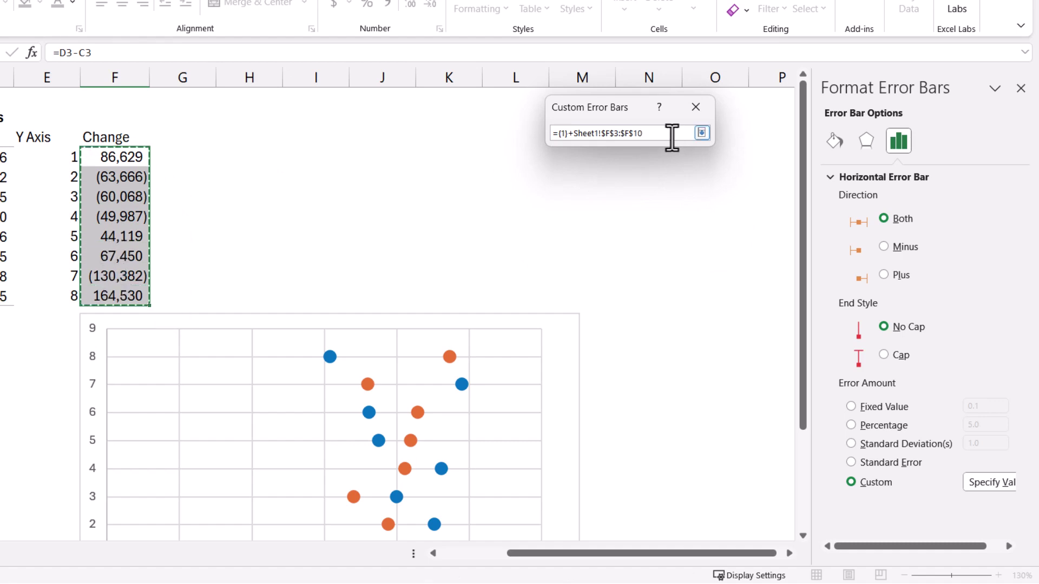
drag(645, 135, 534, 133)
key(BackSpace)
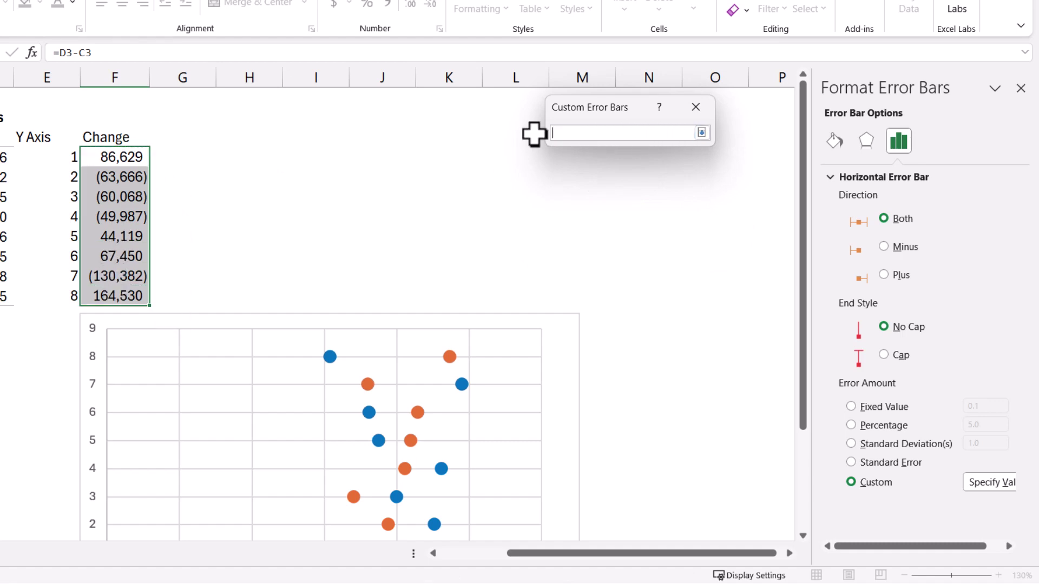
drag(121, 158, 128, 293)
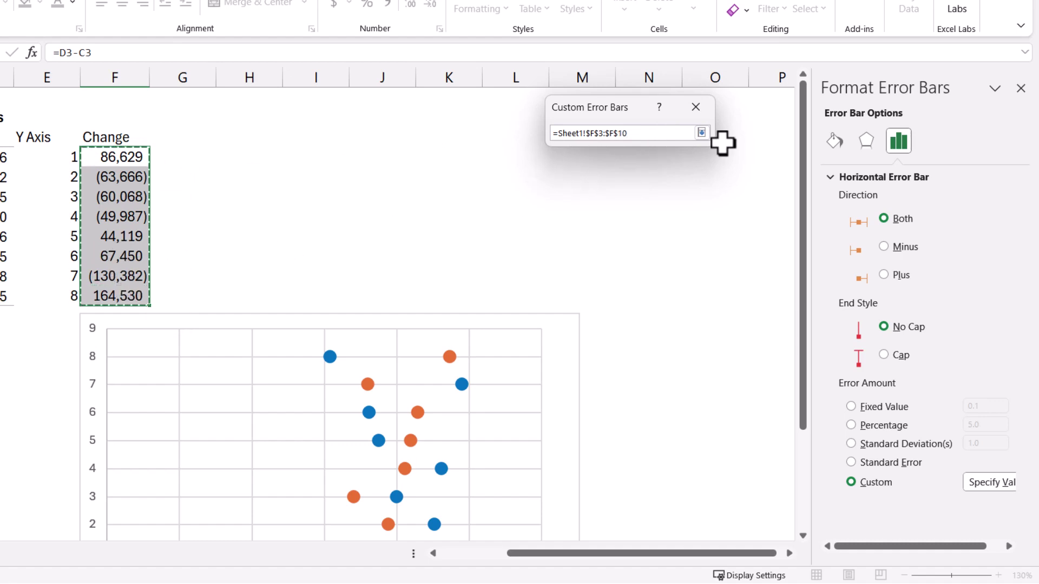
click(701, 133)
click(628, 198)
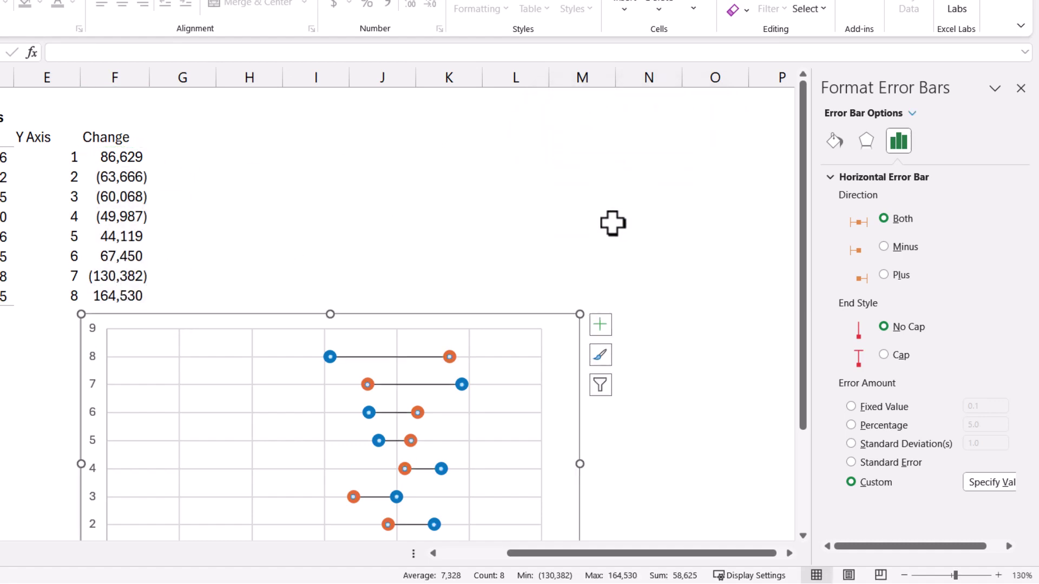
Step: Format the connecting error-bar lines as solid grey, 2 pt wide
scroll(483, 257, down, 3)
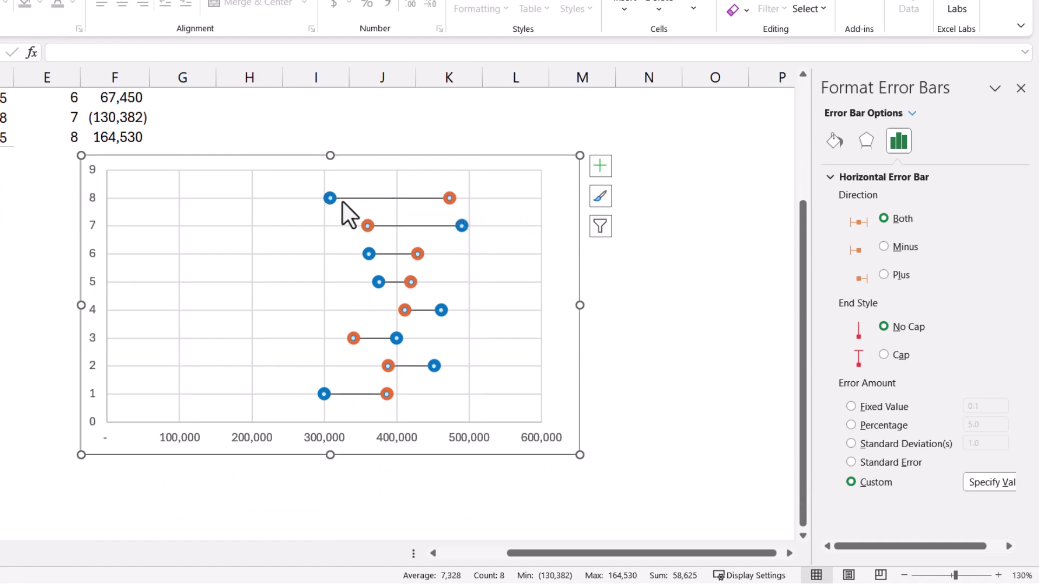
click(831, 146)
click(879, 220)
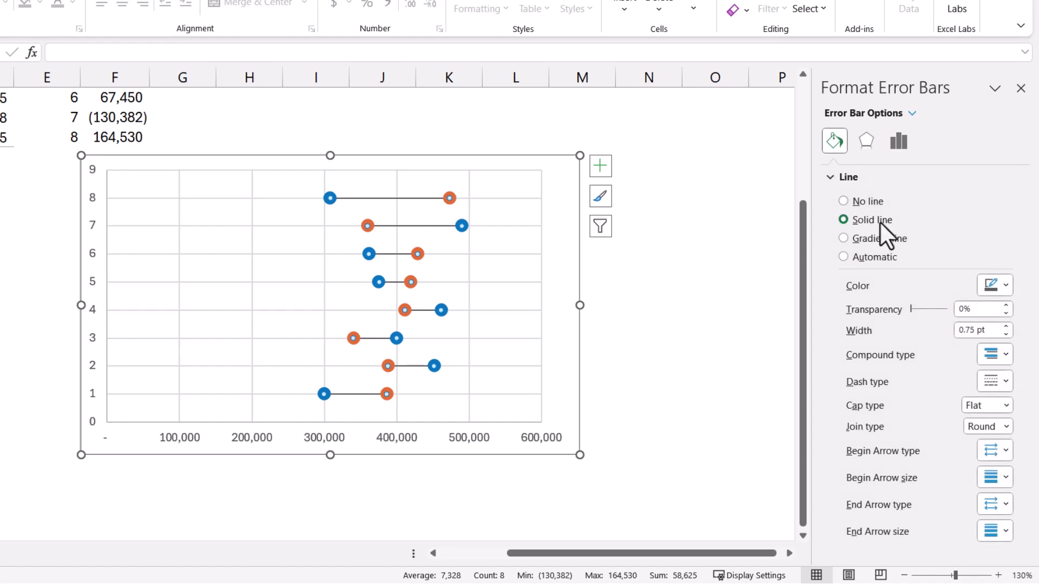
click(992, 286)
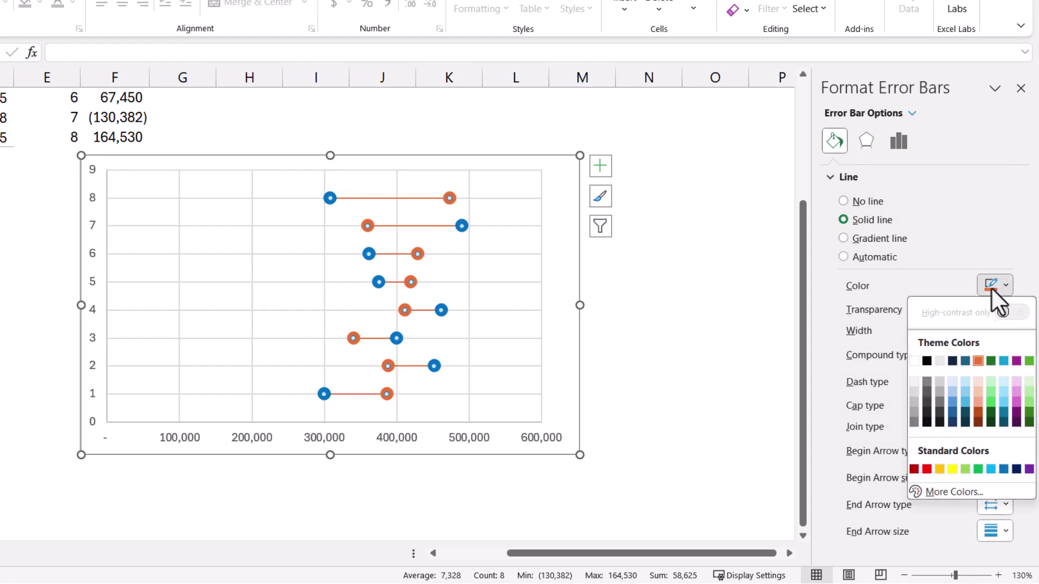
click(913, 415)
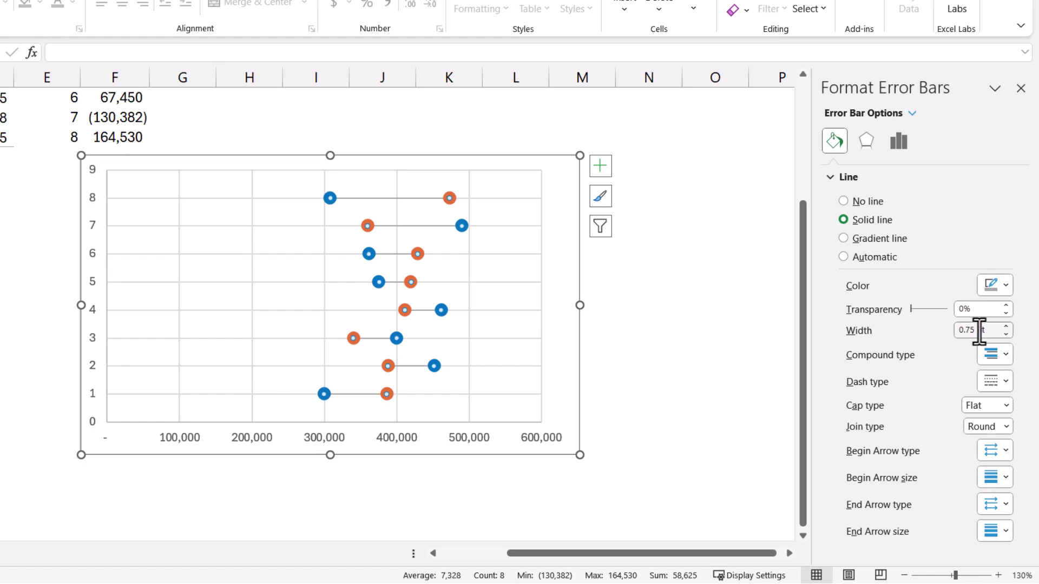
text(2)
key(Return)
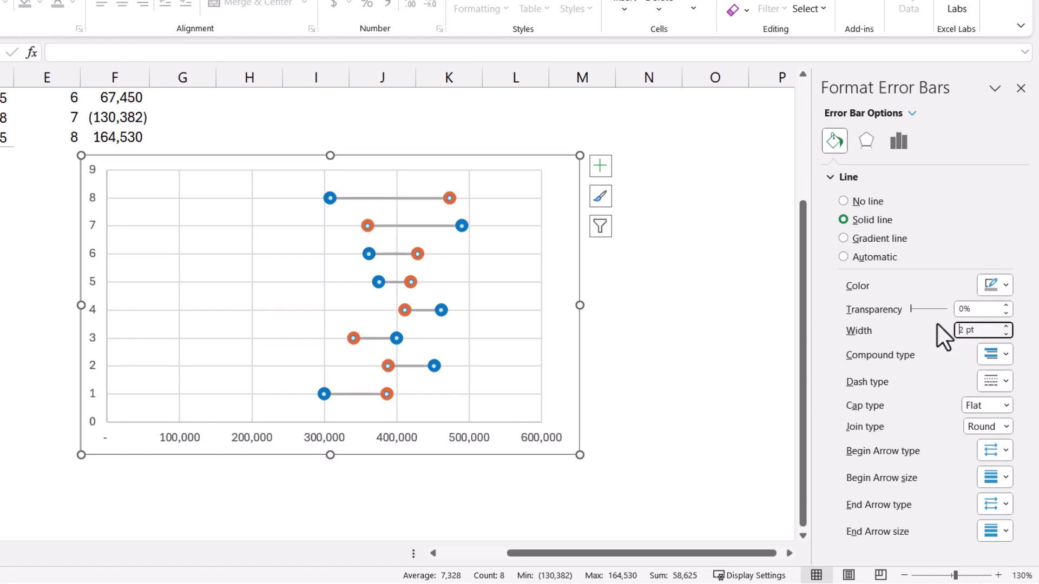
Step: Delete the vertical gridlines and set the horizontal axis minimum to 200,000
click(469, 323)
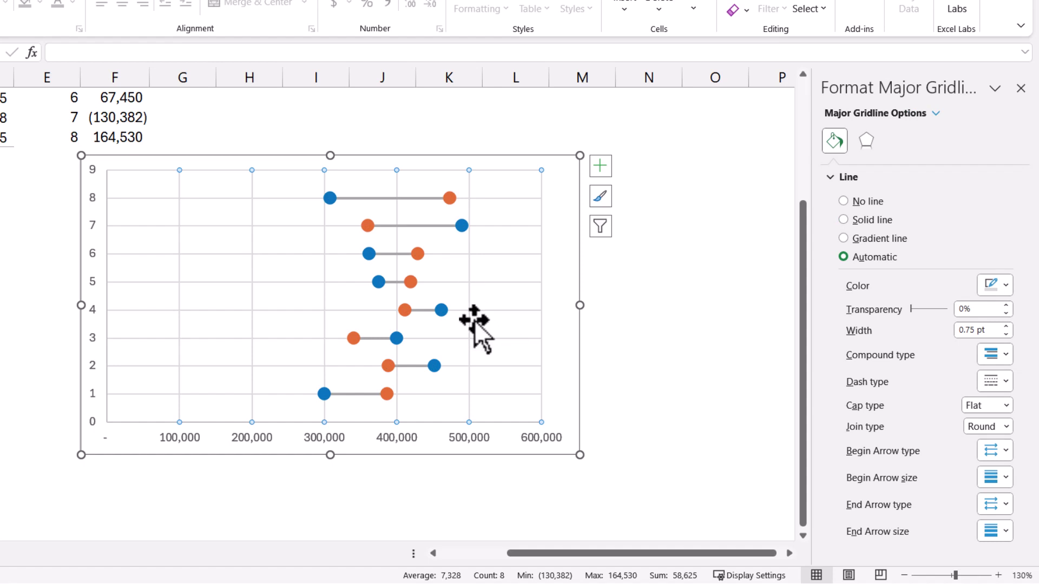
key(Delete)
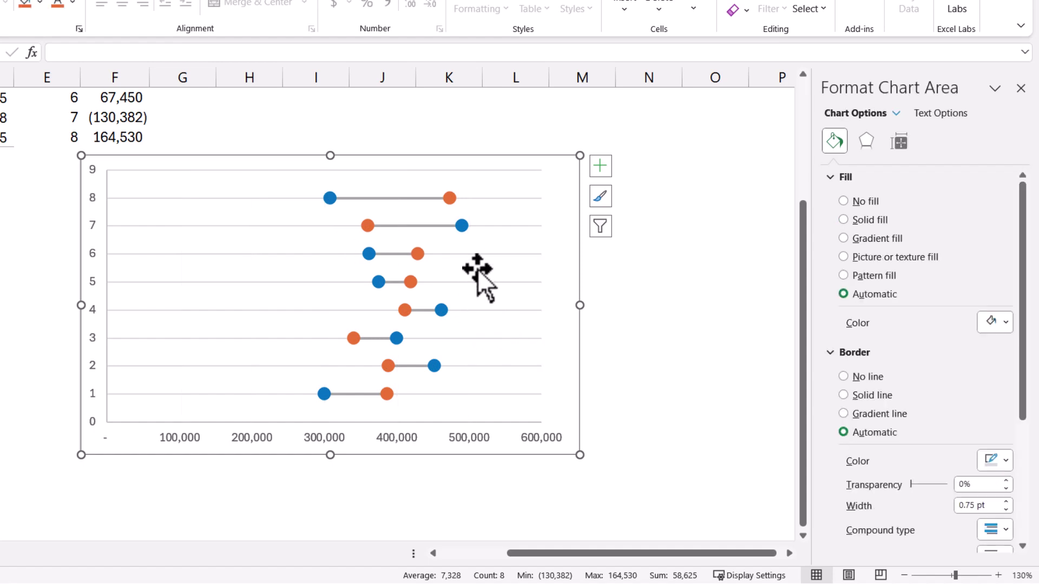
click(187, 438)
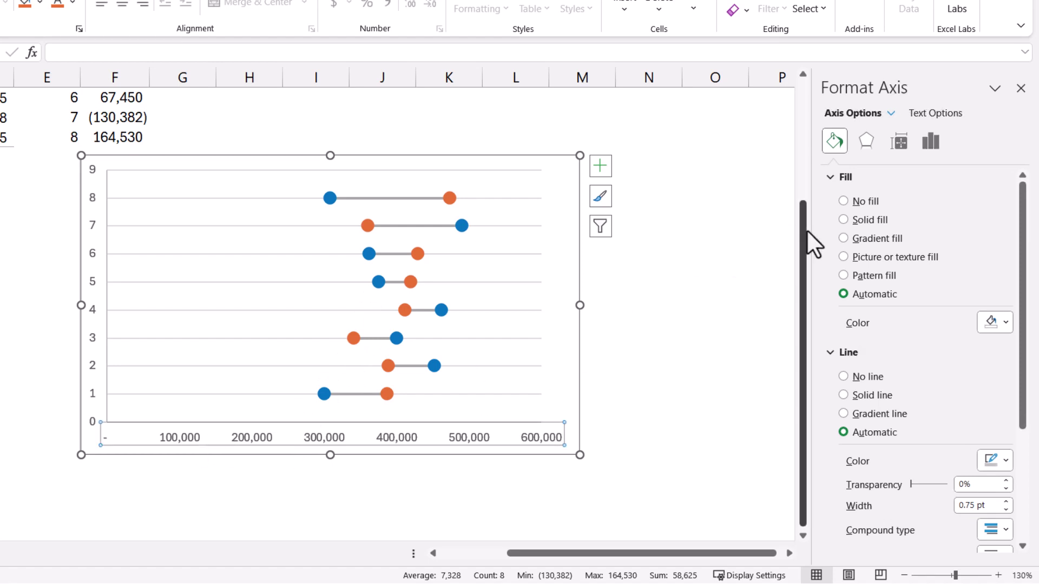
click(931, 142)
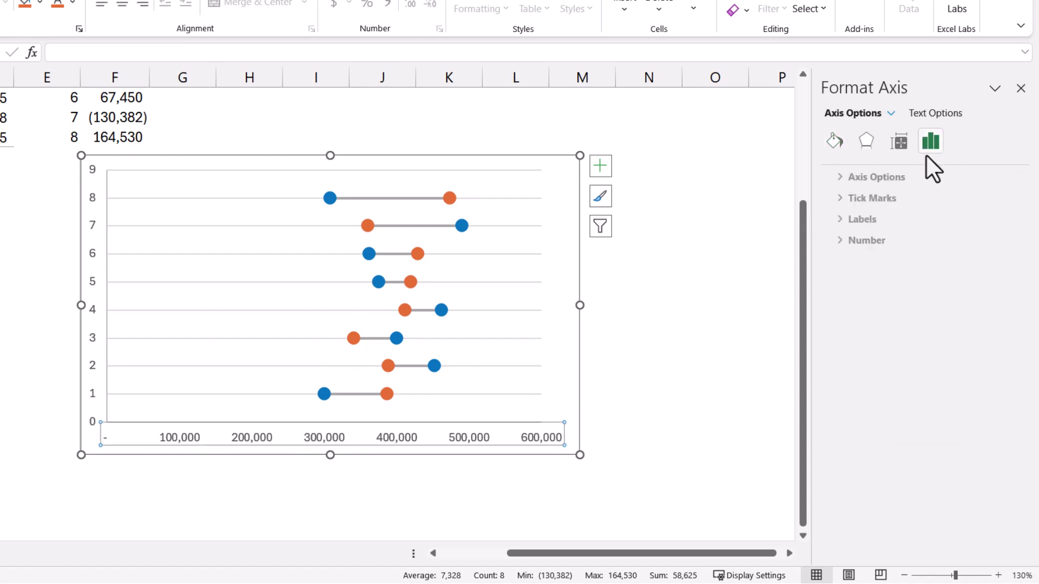
click(872, 180)
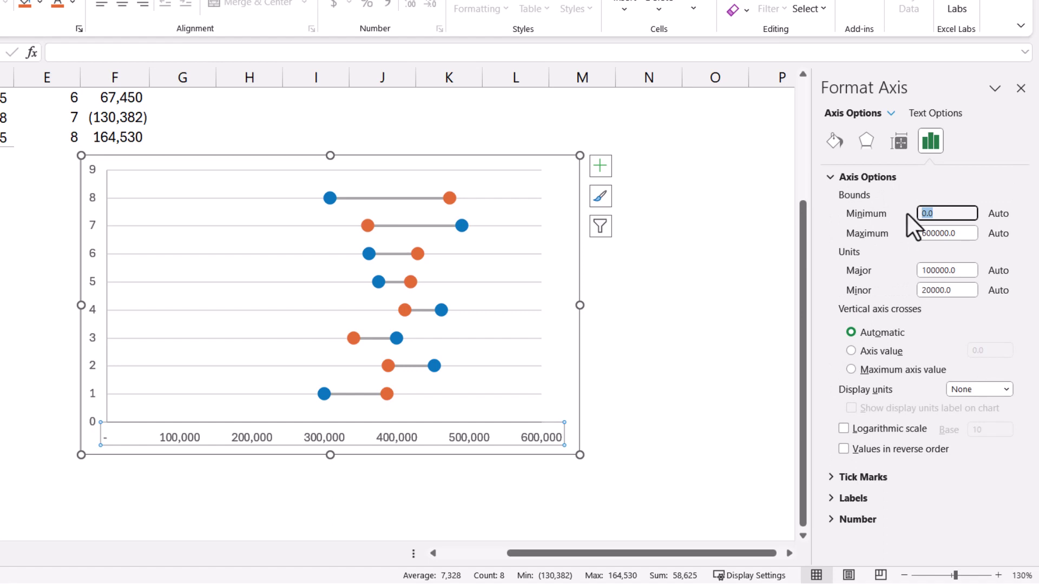
text(200000)
key(Return)
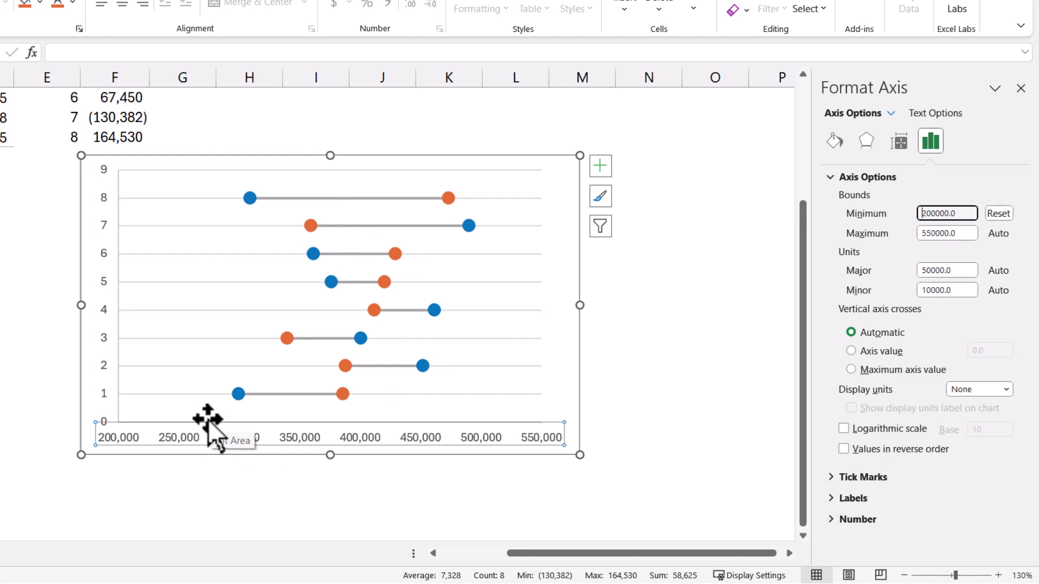
Step: Add data labels to the blue series showing X values, positioned left, without Y values
click(246, 200)
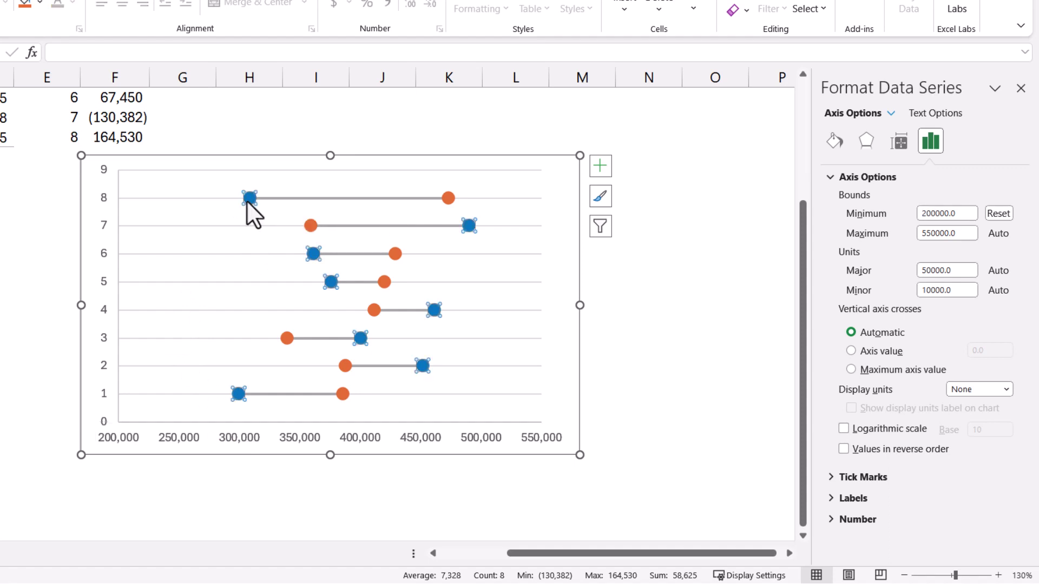
click(600, 166)
click(635, 234)
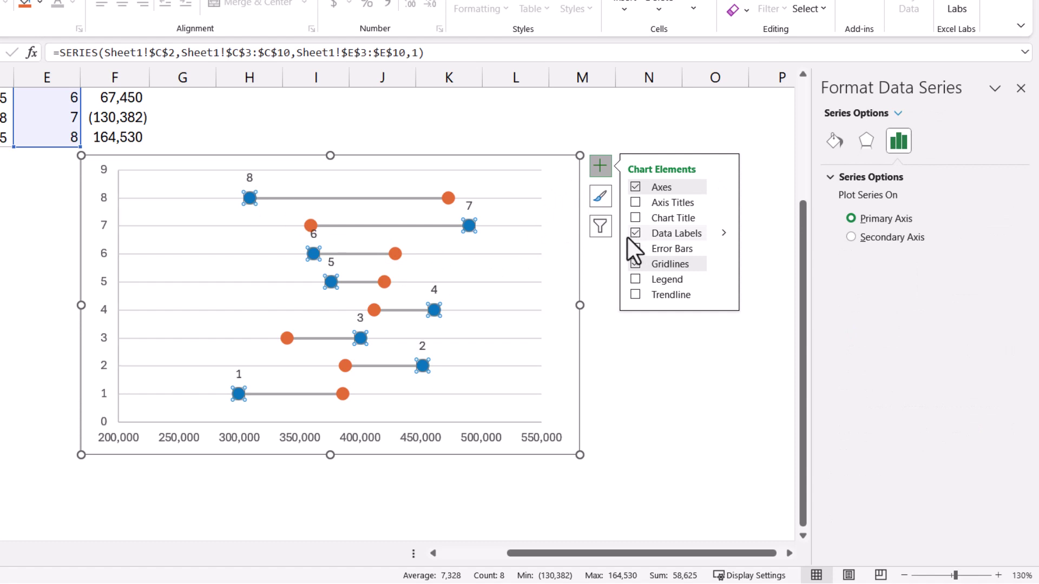
click(253, 181)
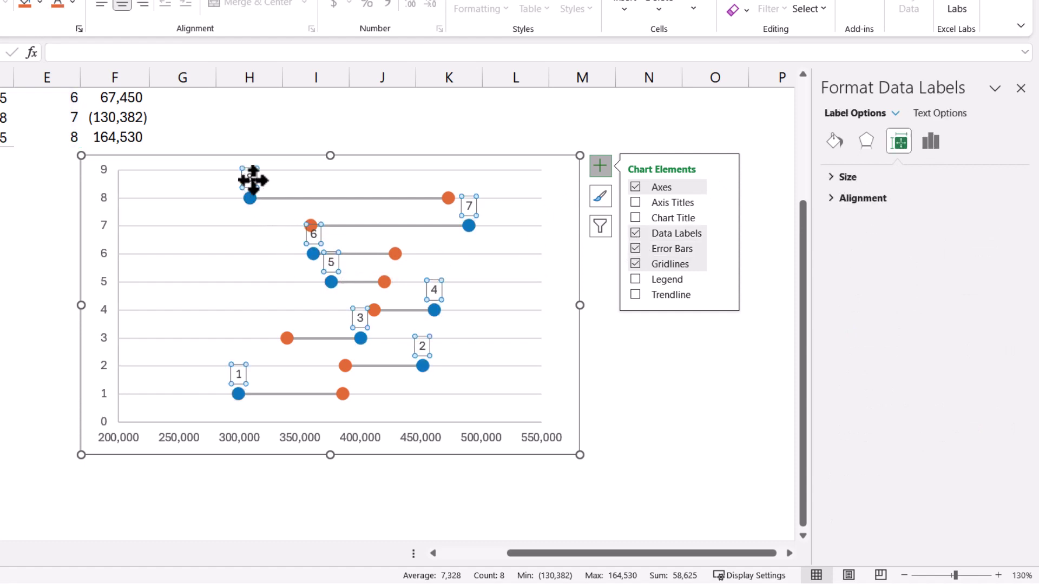
click(935, 143)
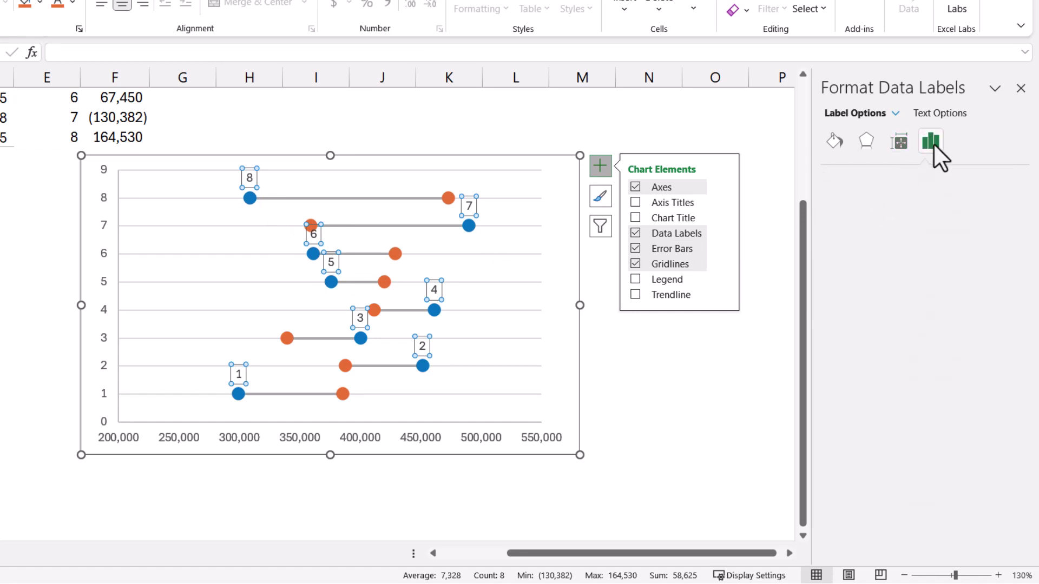
click(862, 421)
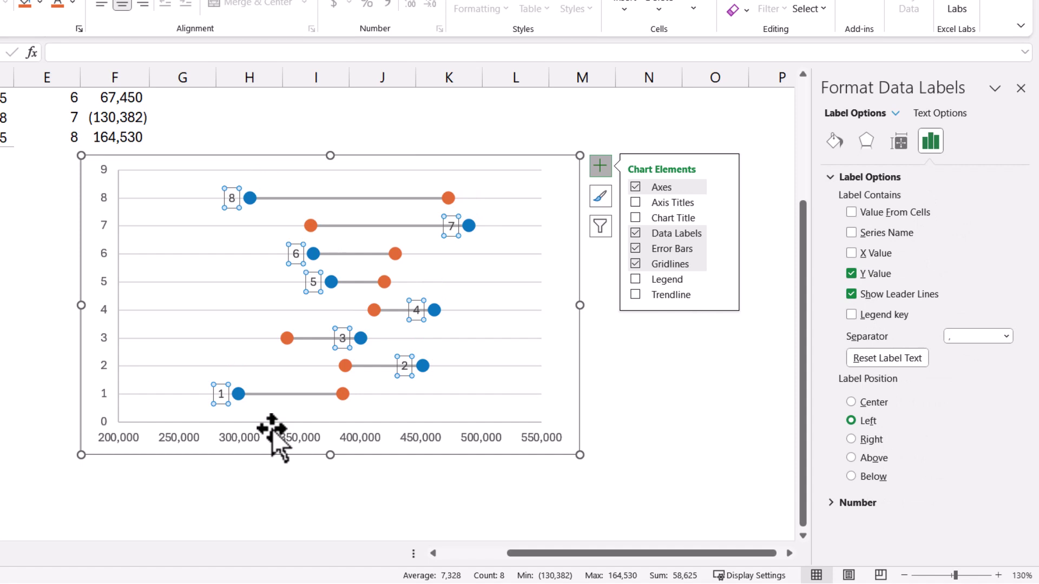
click(850, 274)
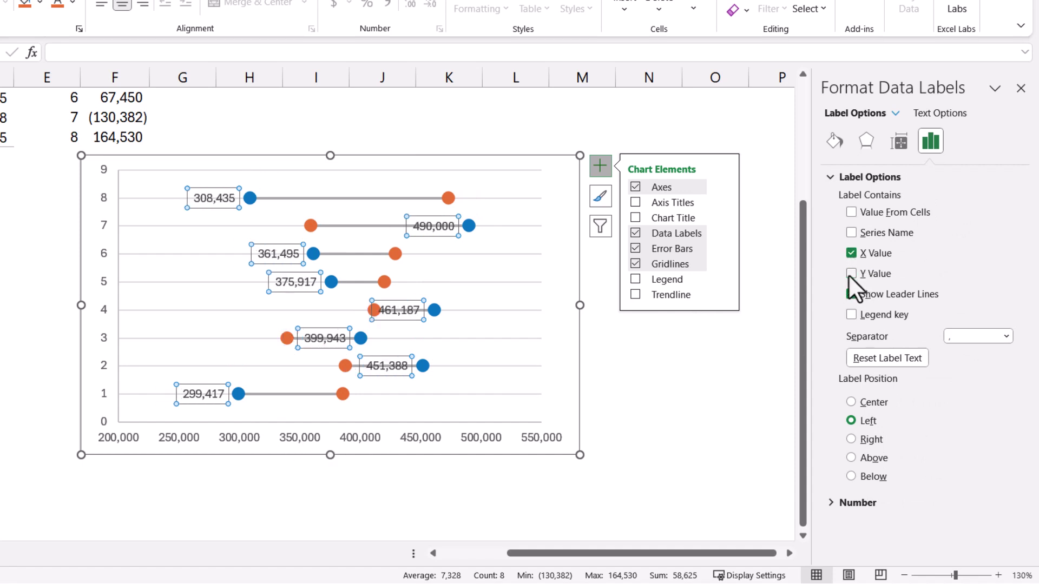
click(851, 294)
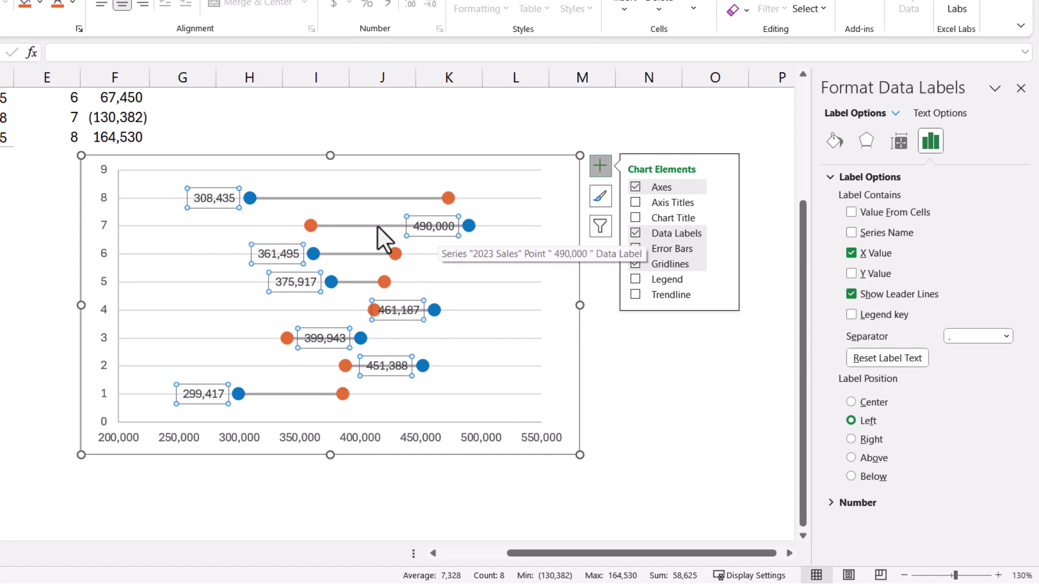
Step: Move the 490,000, 399,943 and 451,388 labels to the right of their dots
click(441, 232)
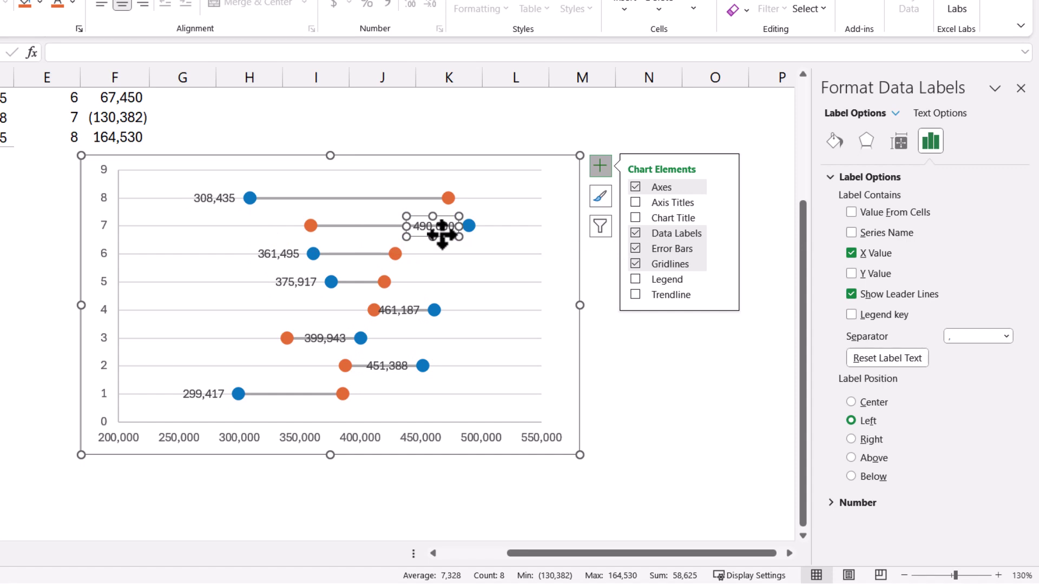
click(866, 424)
click(407, 311)
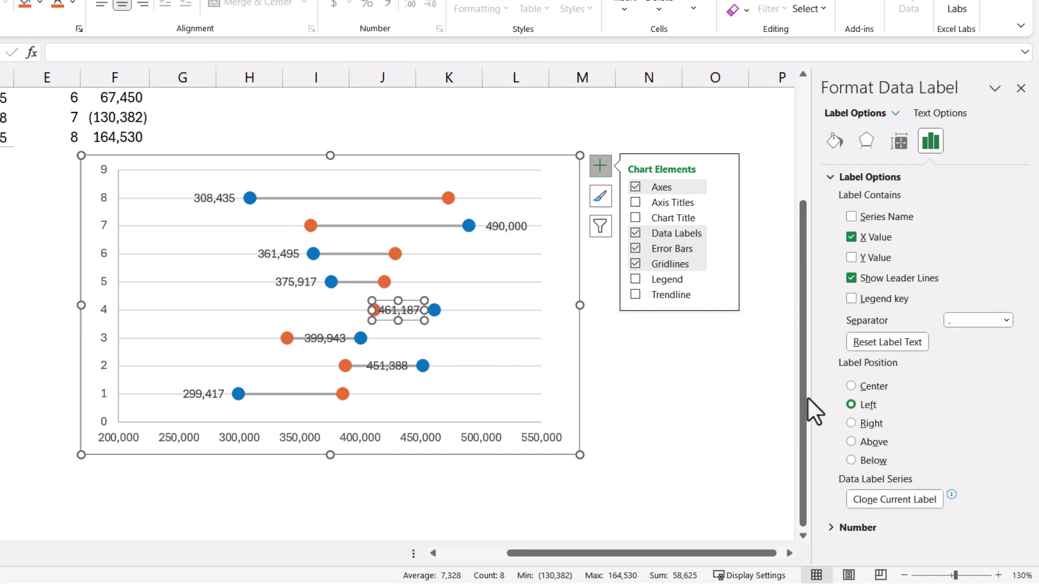
click(329, 339)
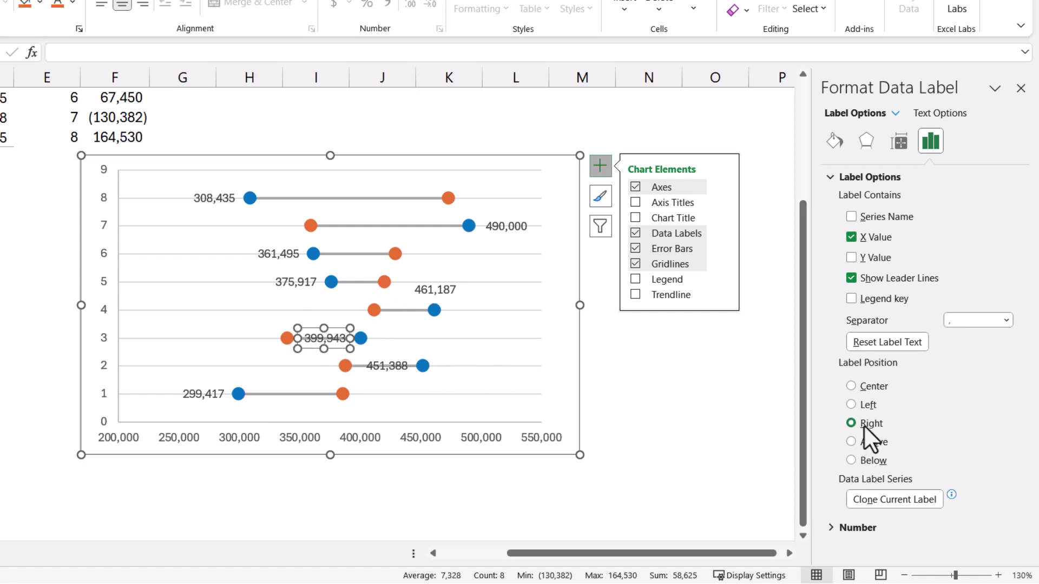
click(391, 366)
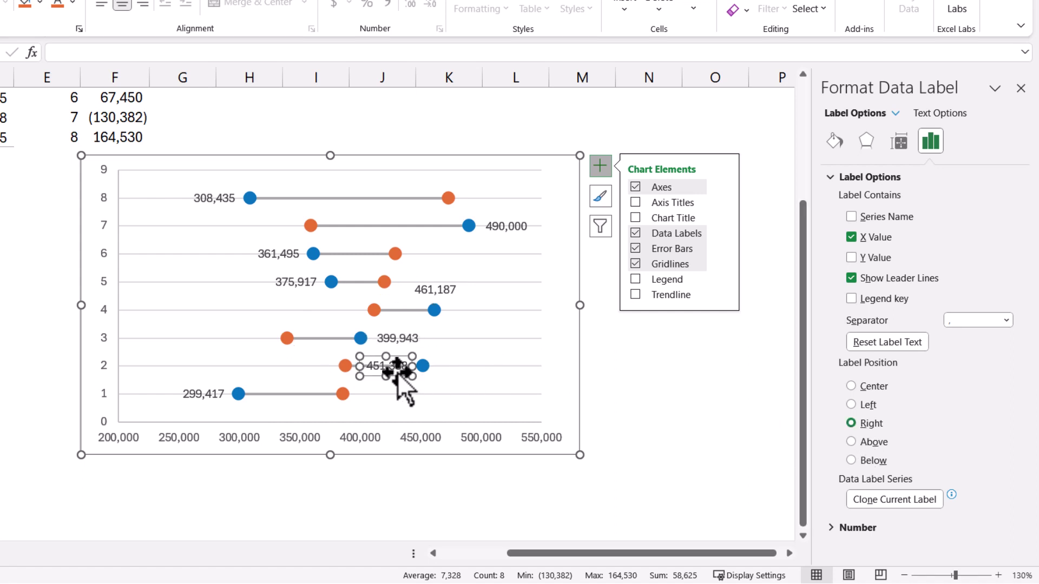
click(862, 424)
click(551, 352)
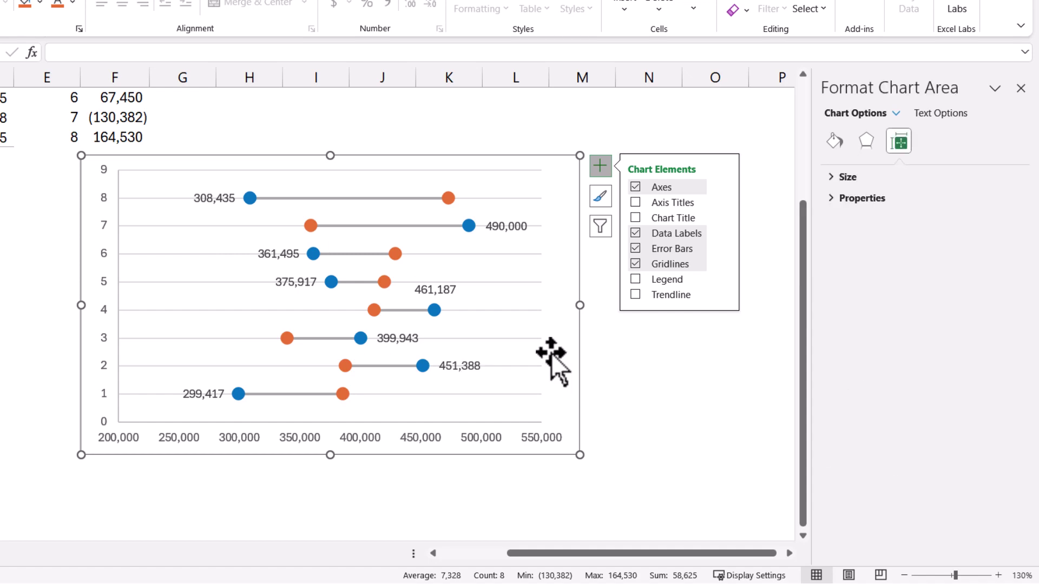
click(505, 234)
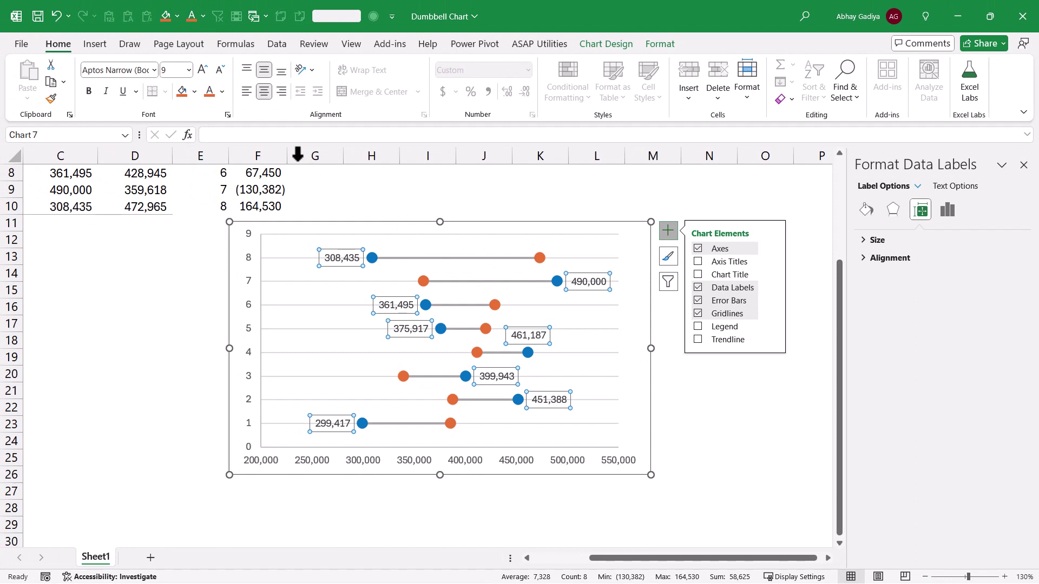
Step: Make the 2023 Sales label text blue with a solid white fill, then select the 461,187 label
click(222, 92)
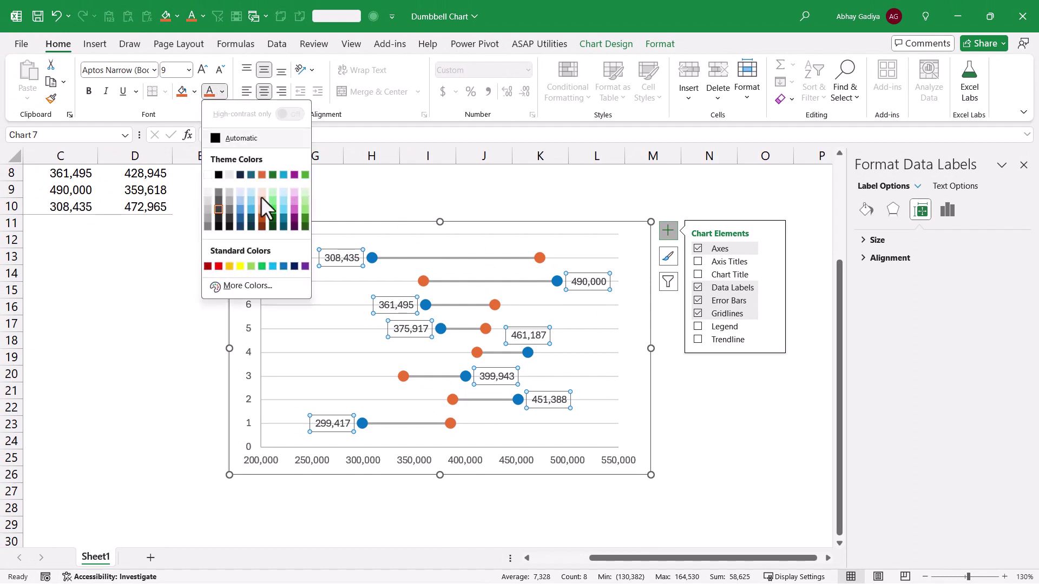
click(285, 269)
click(866, 209)
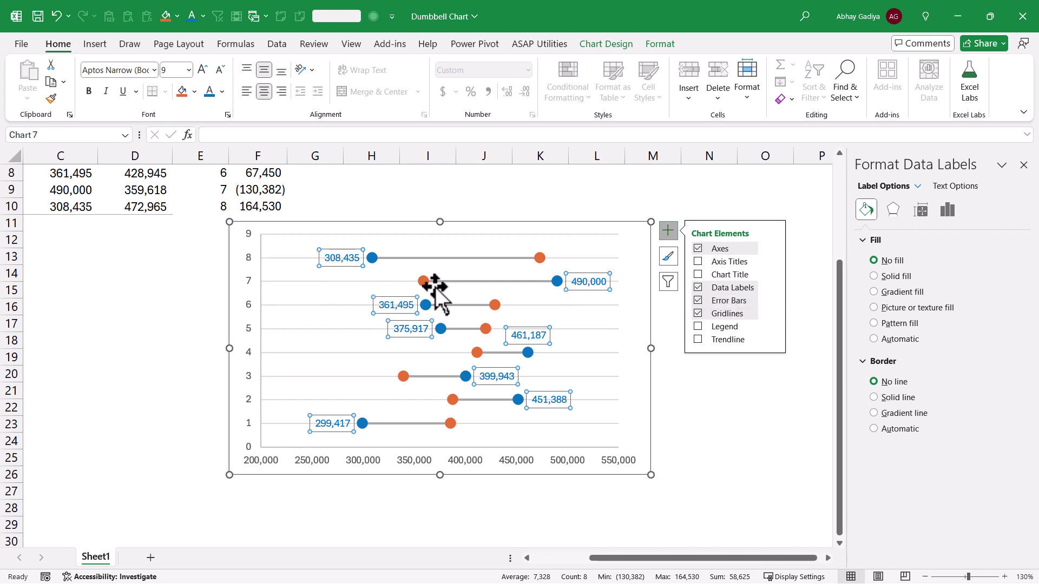
click(890, 276)
click(1002, 364)
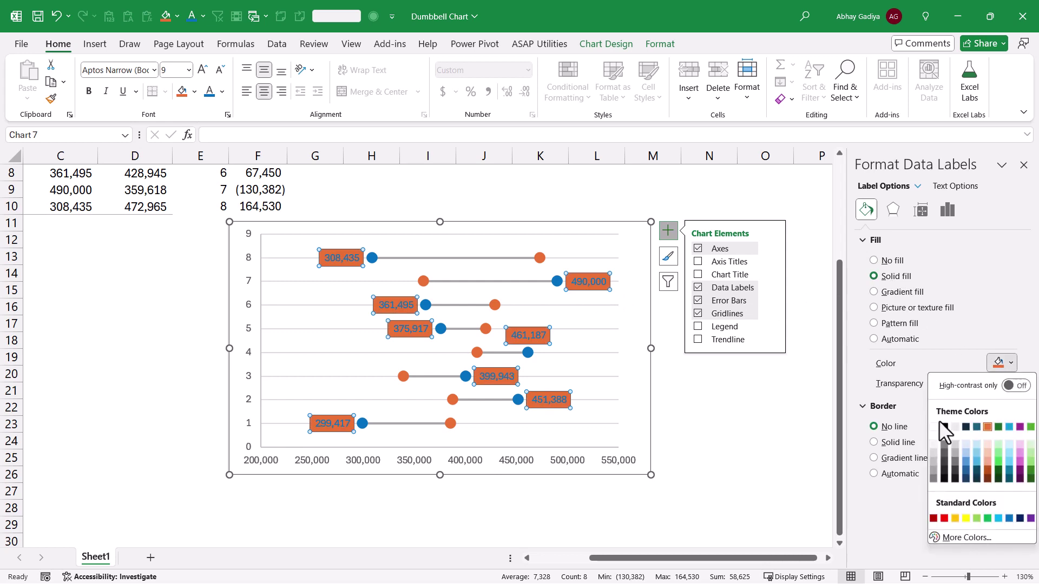
click(938, 424)
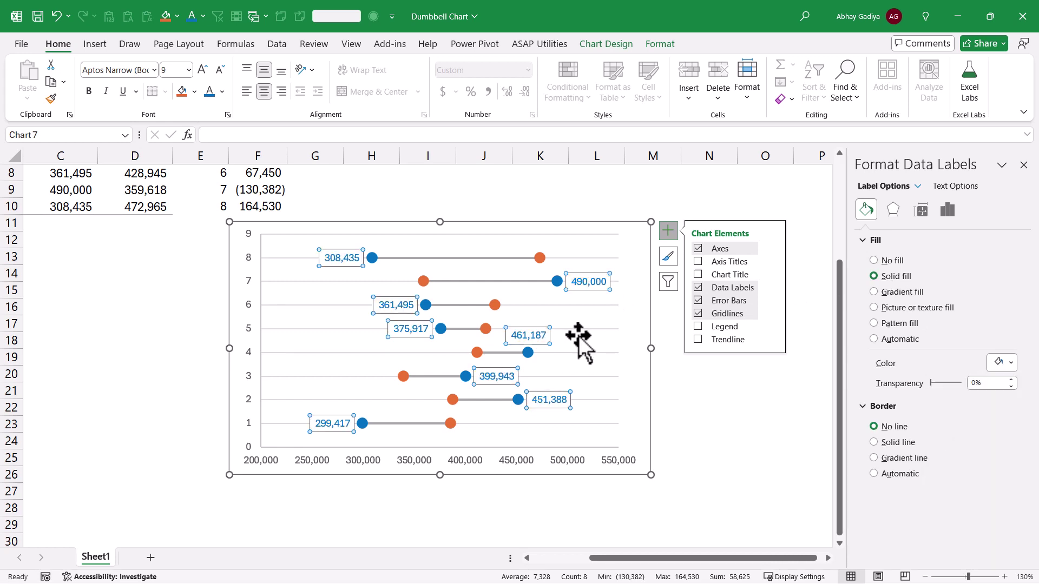
click(544, 341)
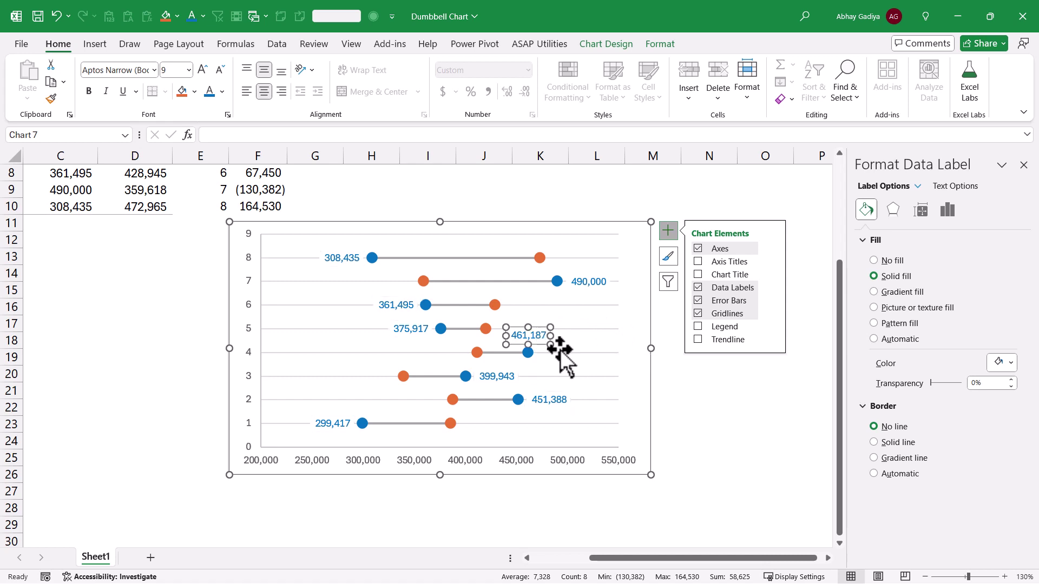
Step: Enlarge the chart and set all blue value labels to Left position
drag(651, 475, 777, 525)
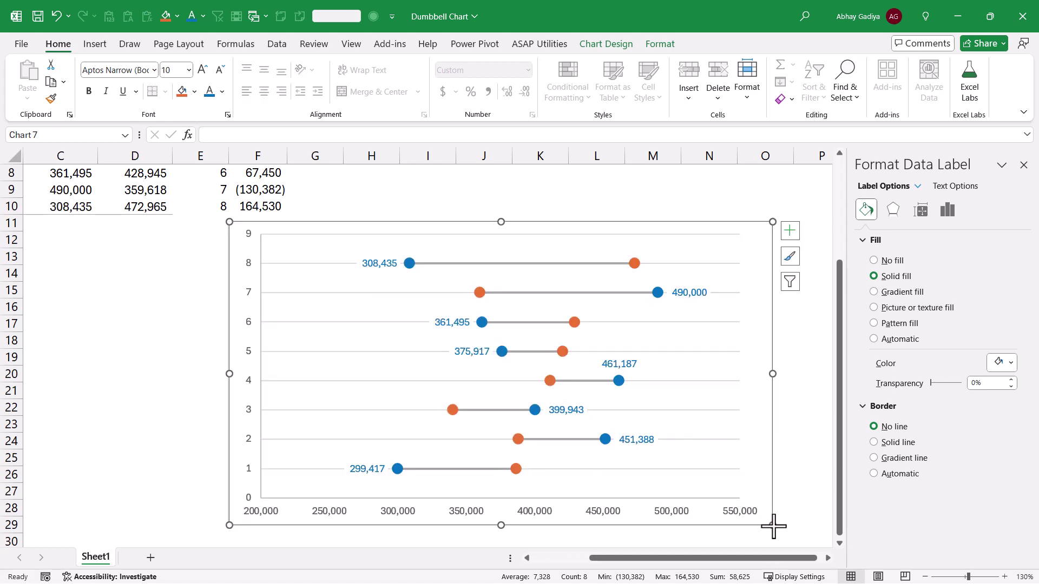
click(633, 367)
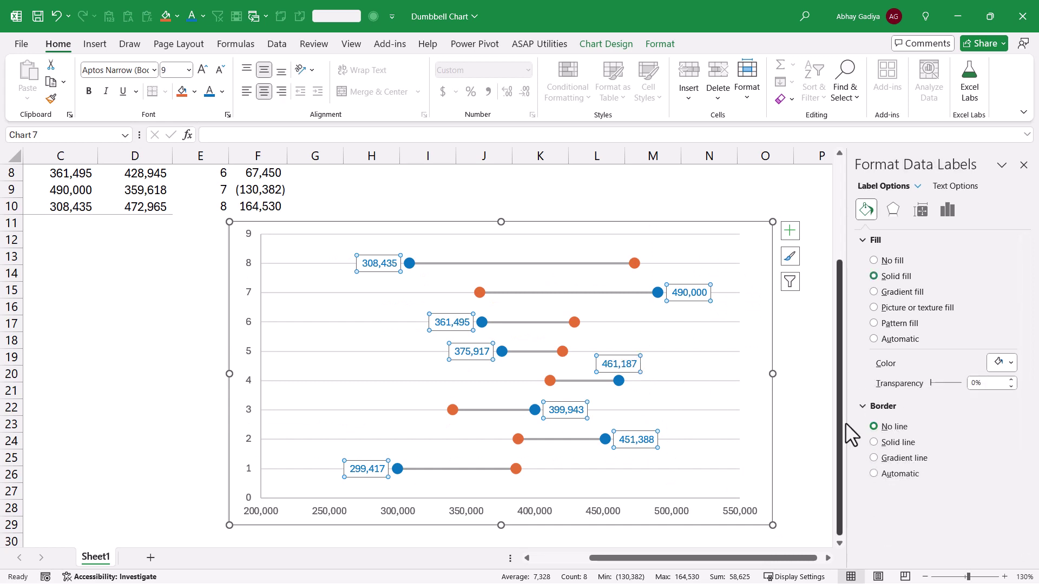
click(947, 211)
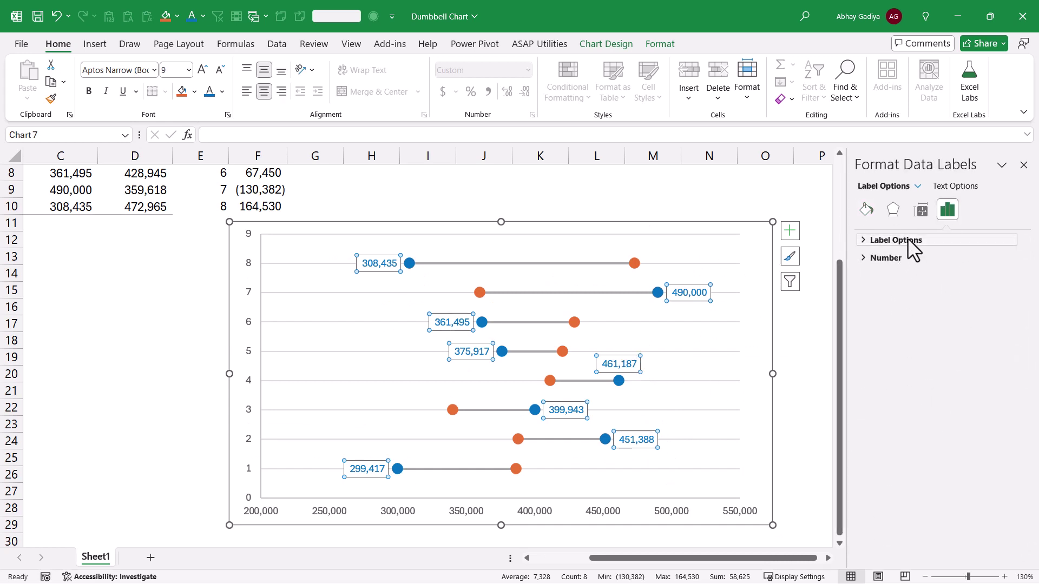
click(907, 240)
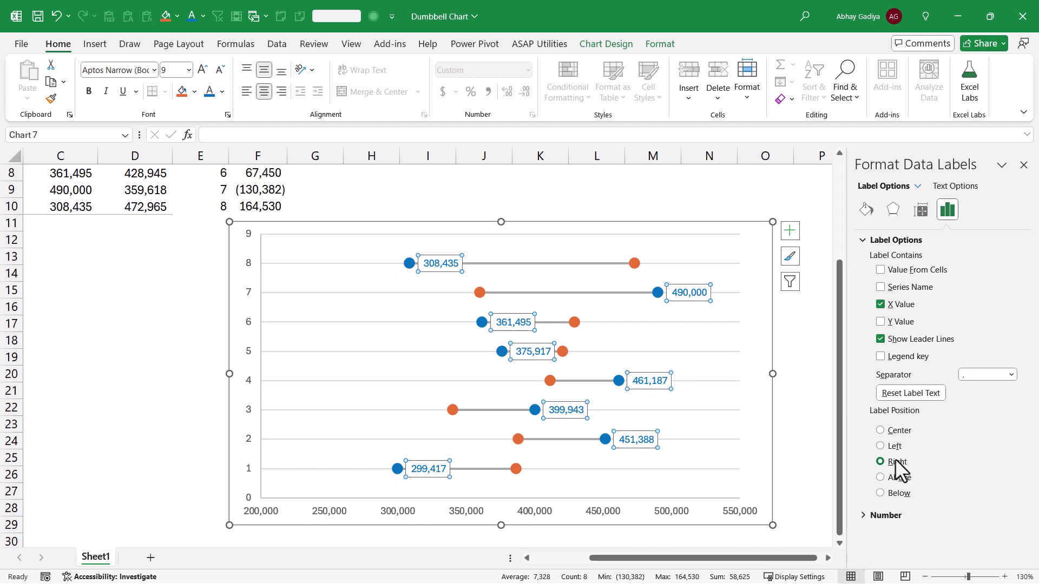
key(Up)
Step: Move the 461,187 label to the Right of its dot
click(631, 369)
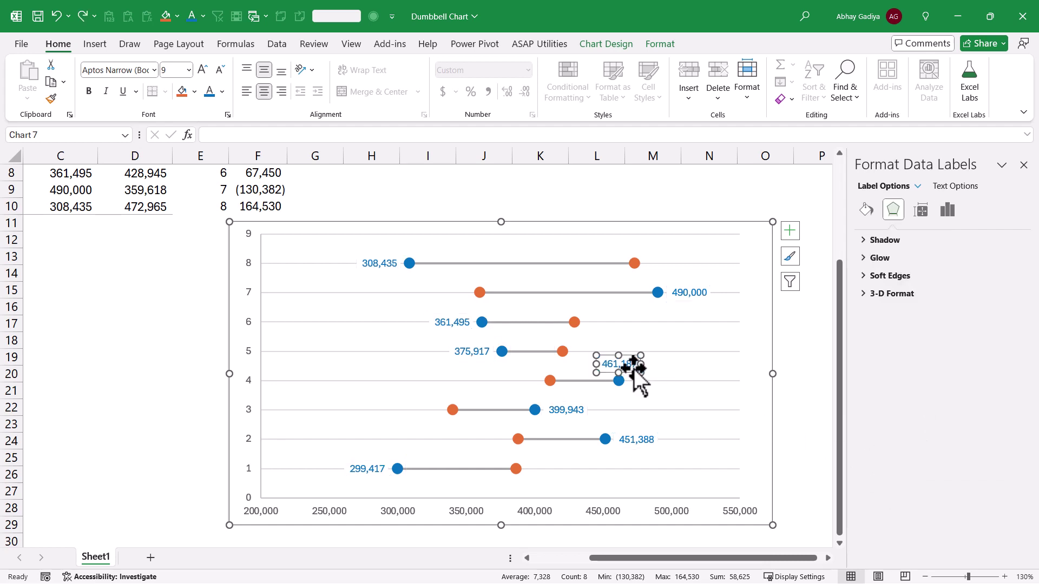
click(947, 210)
click(893, 242)
click(898, 447)
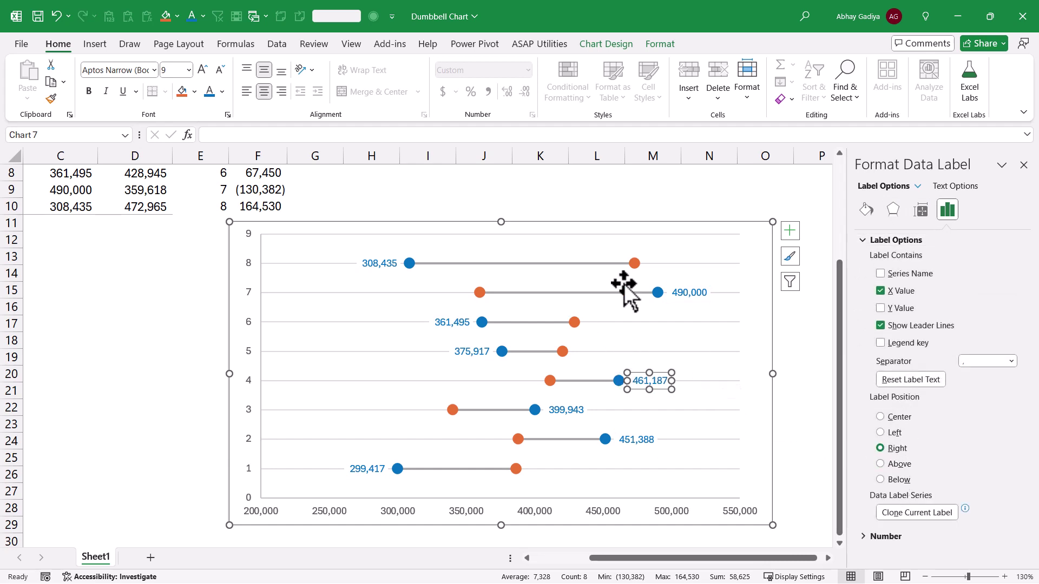
click(635, 265)
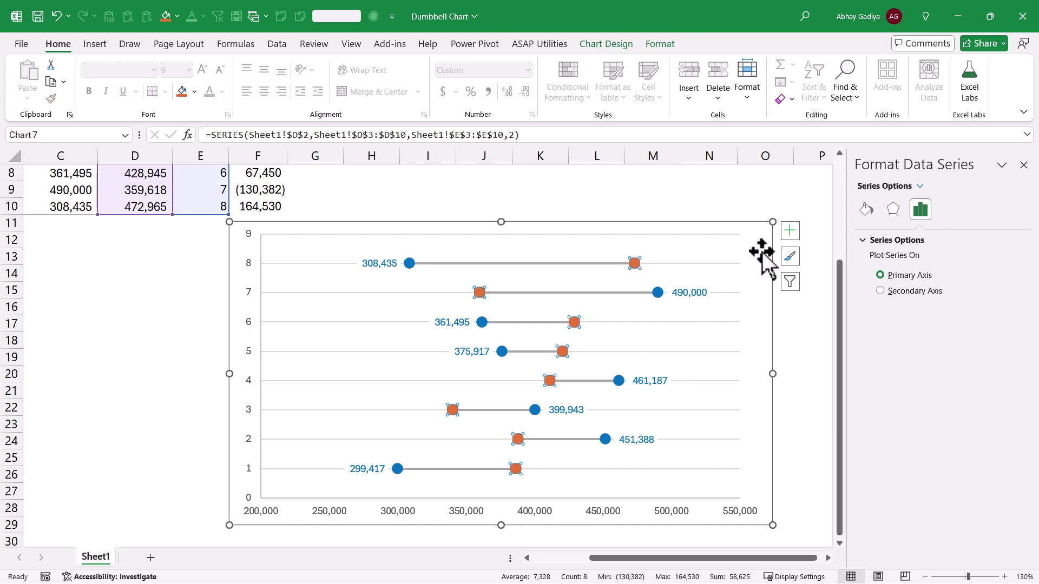
Step: Add data labels to the orange 2024 Sales series showing the sales values only
click(788, 240)
click(819, 288)
click(635, 248)
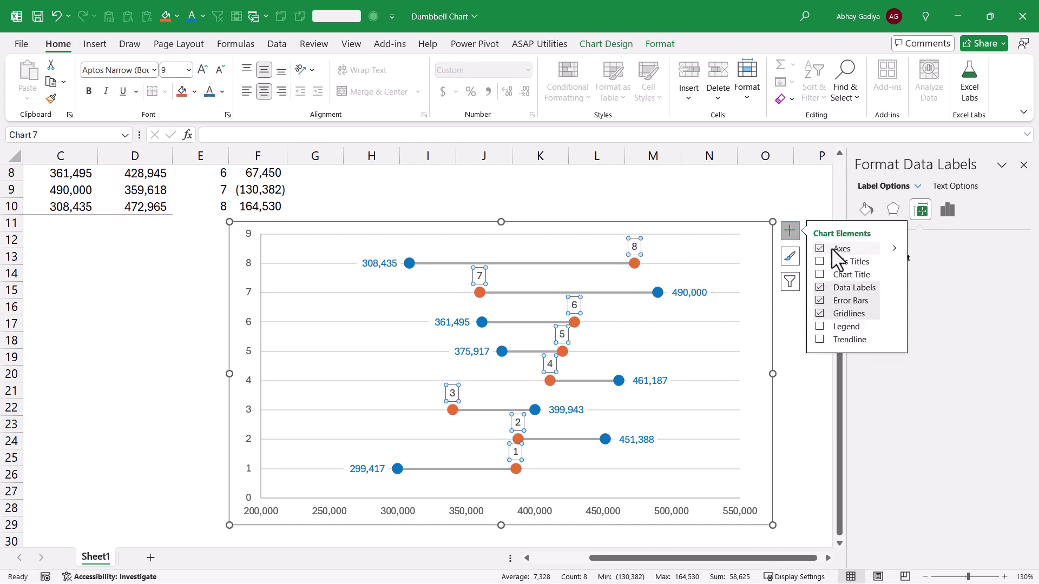
click(940, 216)
click(945, 211)
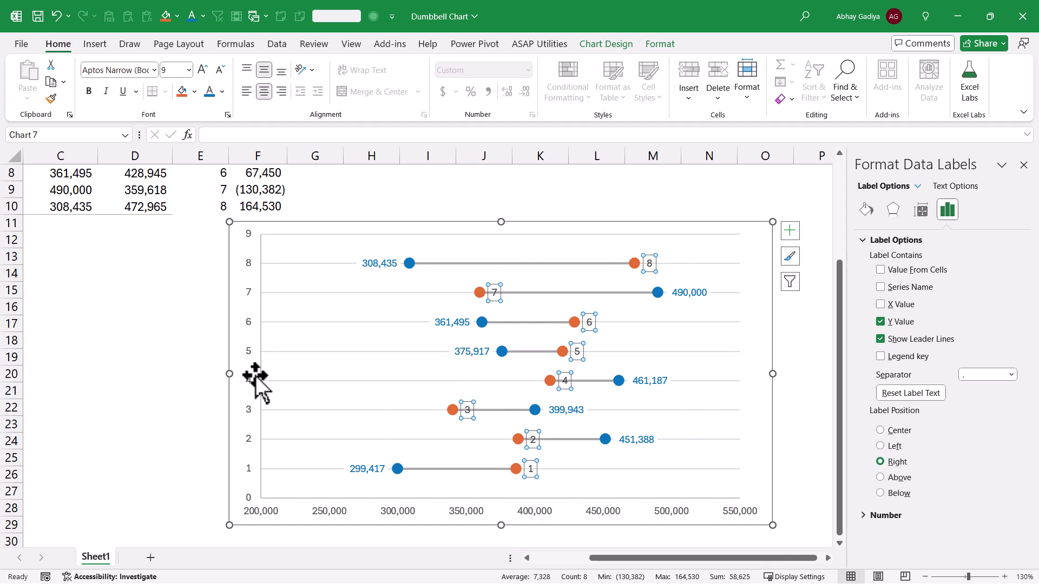
click(881, 304)
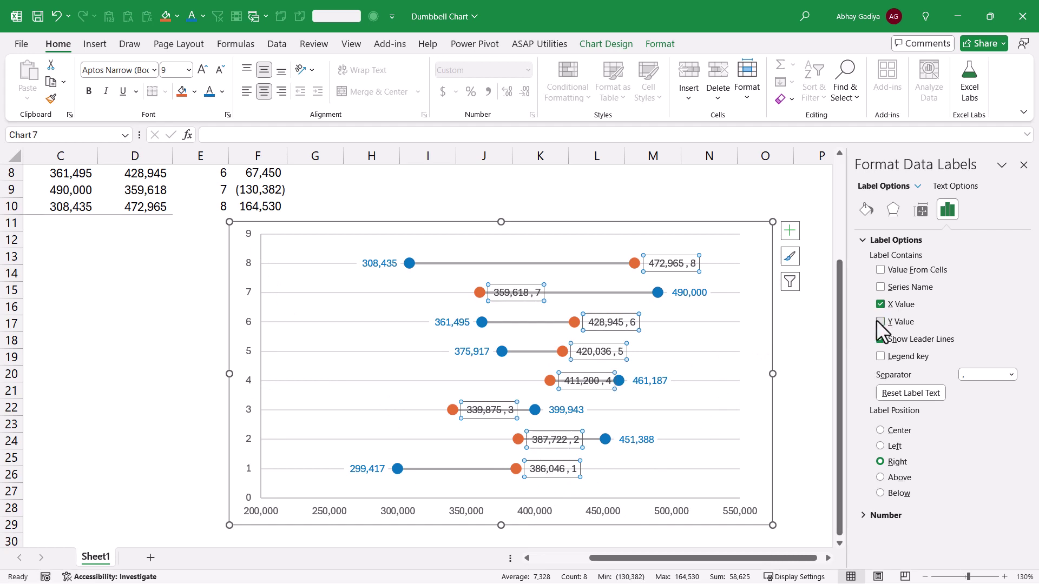
click(880, 321)
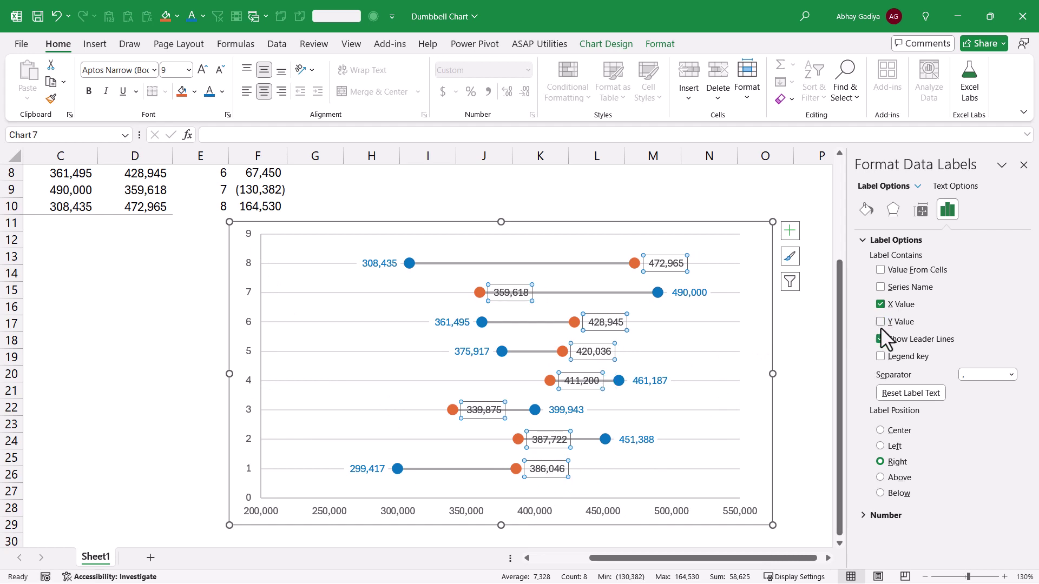
Step: Set the 359,618, 411,200, 339,875 and 387,722 labels to Left of their dots
click(580, 382)
click(511, 294)
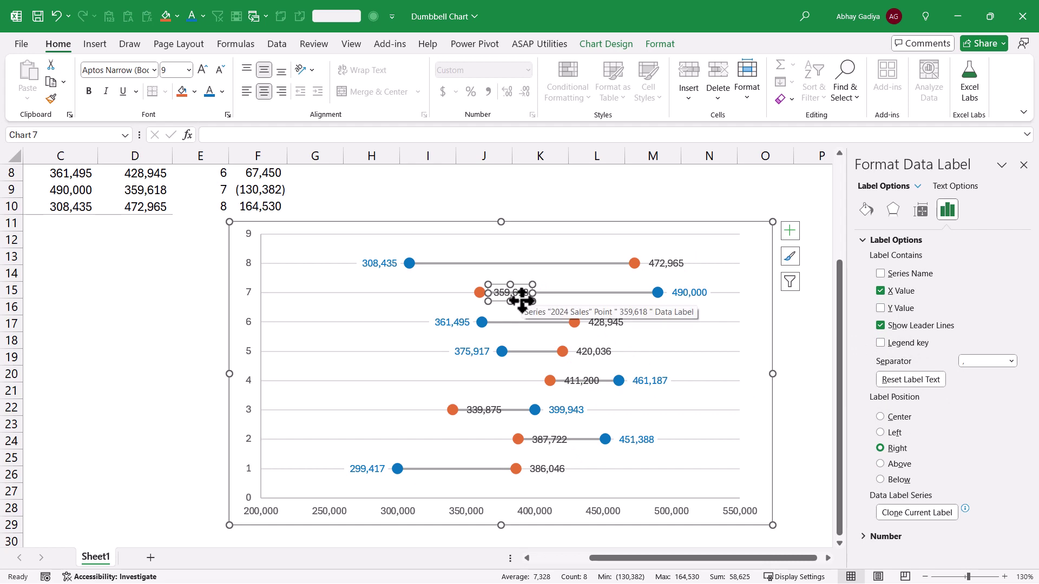
click(886, 435)
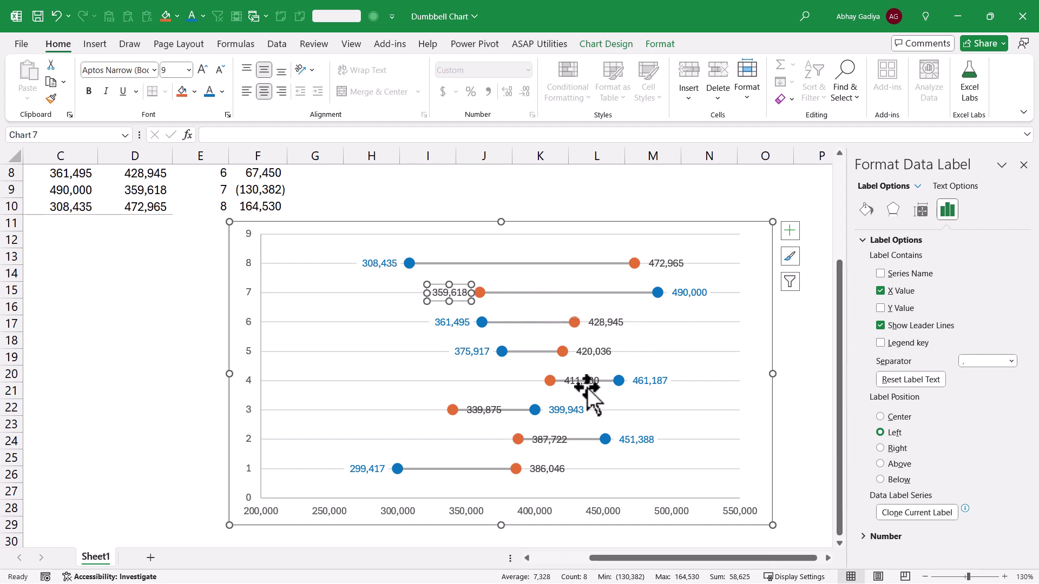
click(582, 382)
click(893, 432)
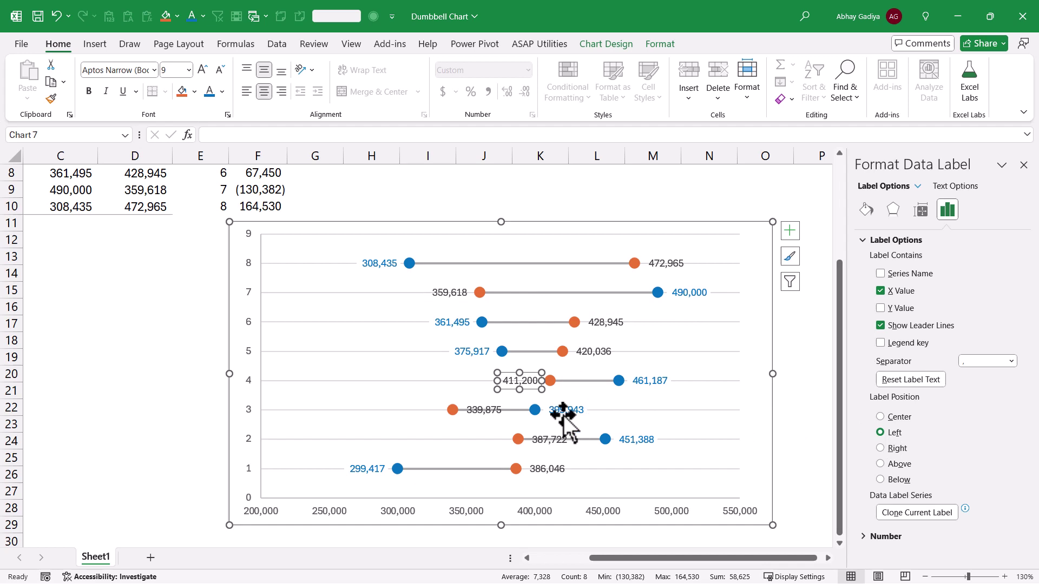
click(480, 413)
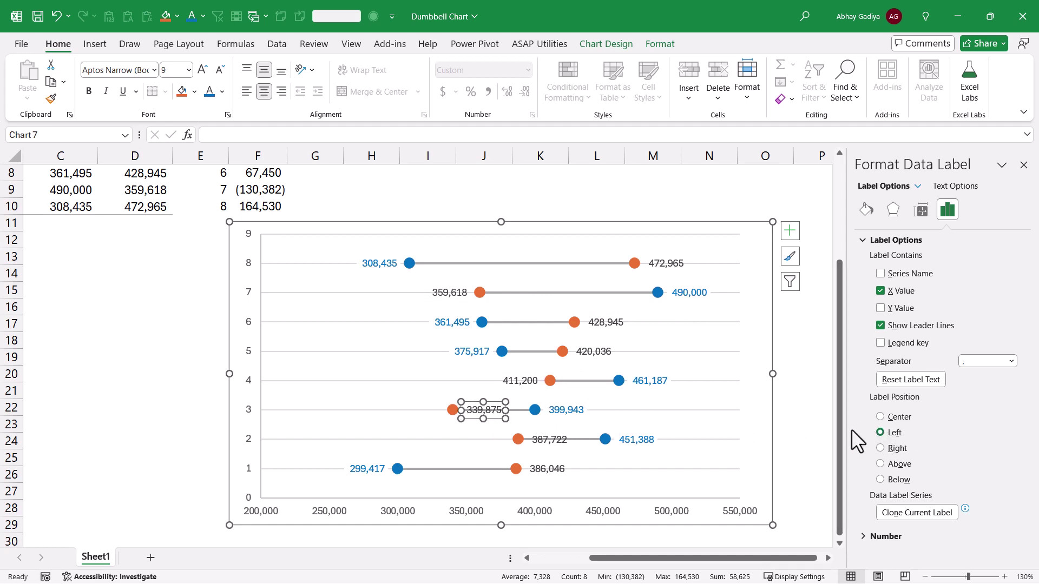
click(566, 439)
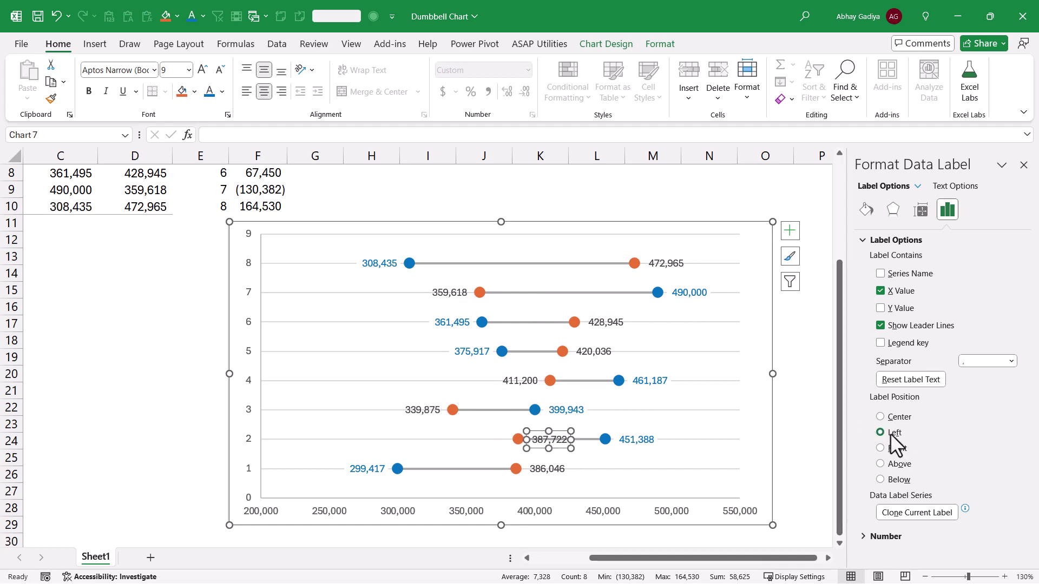
click(754, 333)
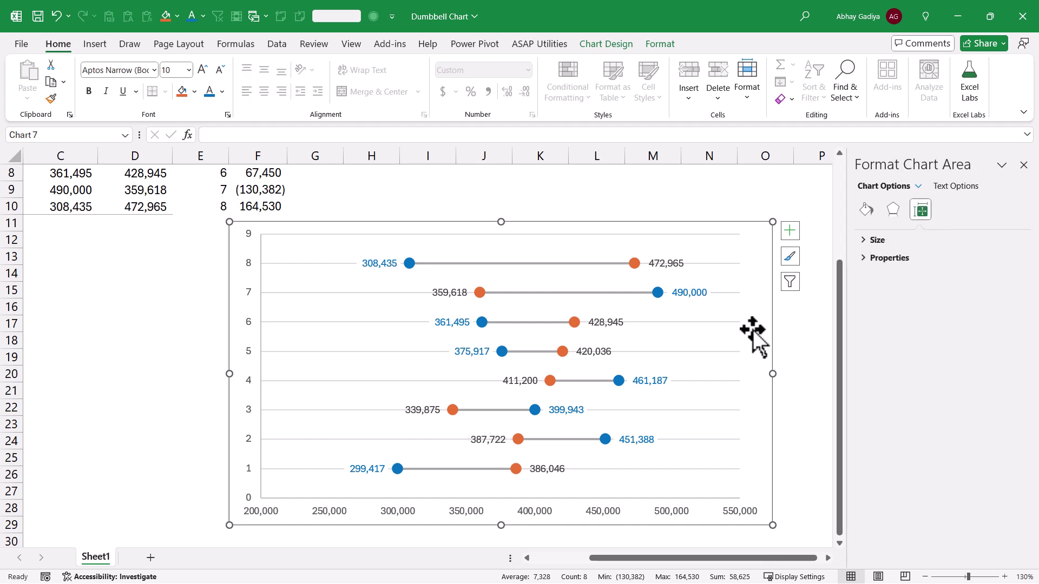
Step: Give the 2024 Sales labels orange font colour and a solid background fill
click(669, 265)
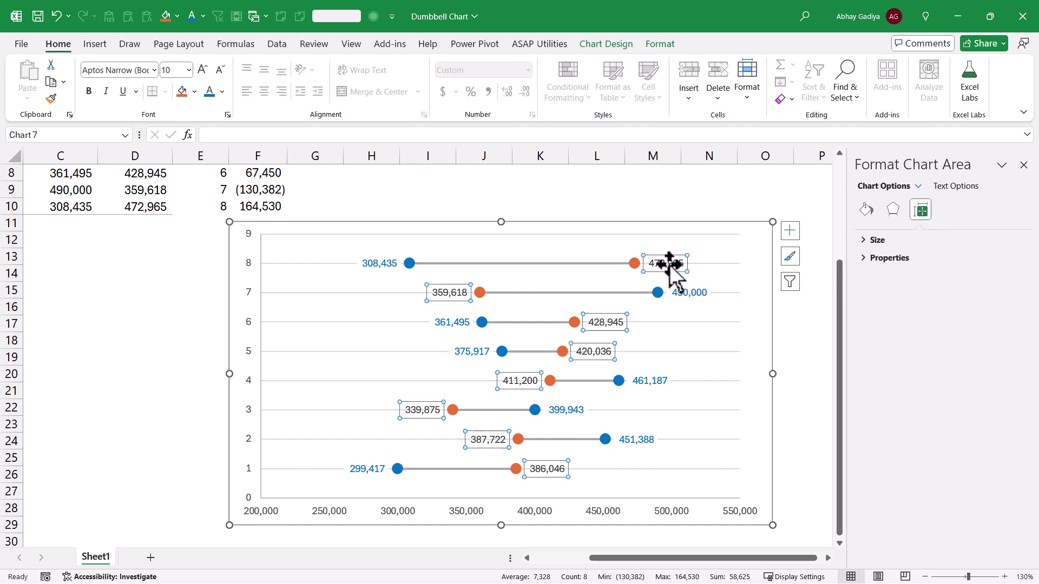
click(222, 91)
click(258, 181)
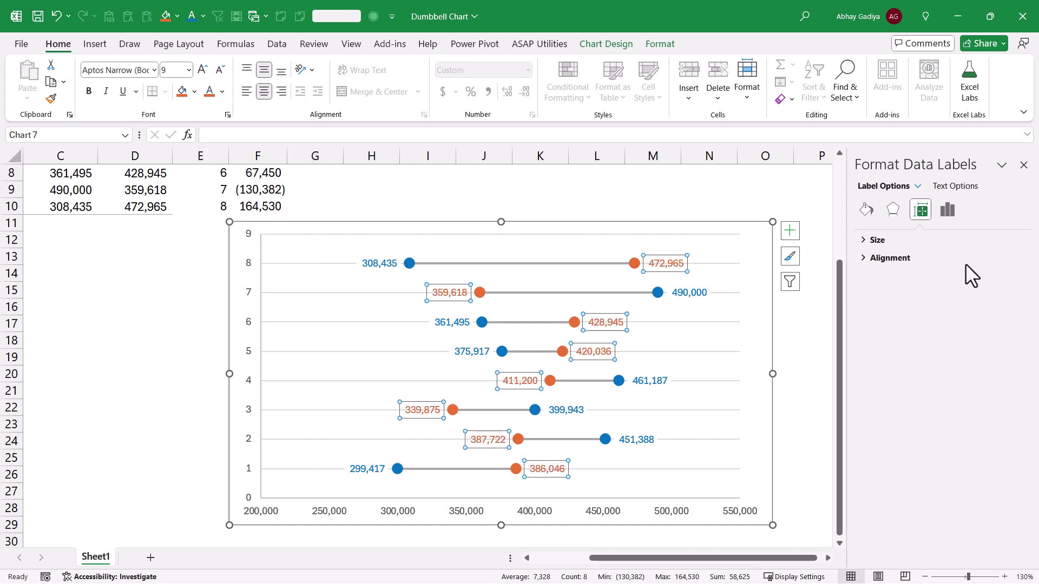
click(870, 214)
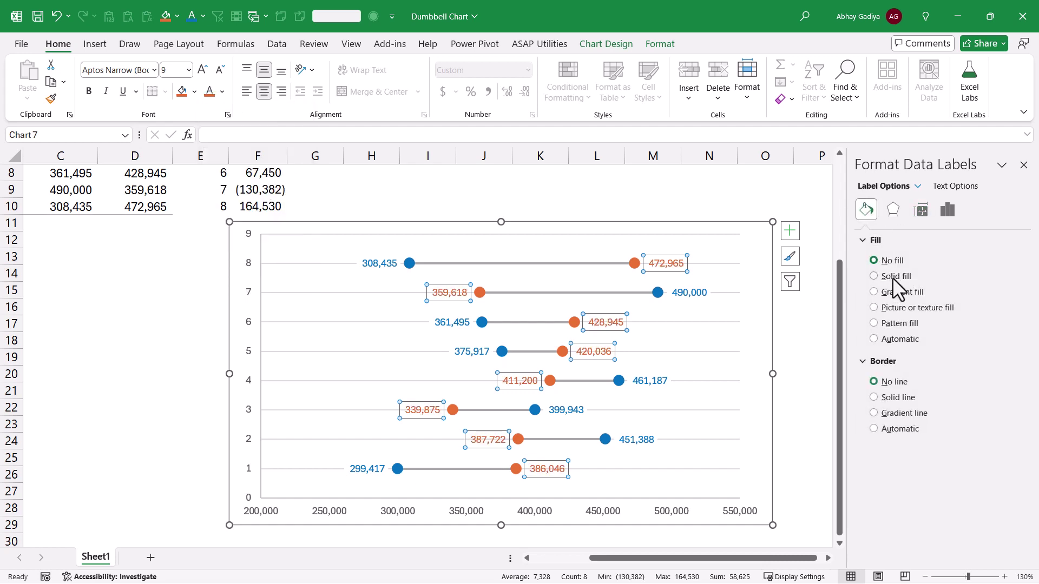
click(892, 277)
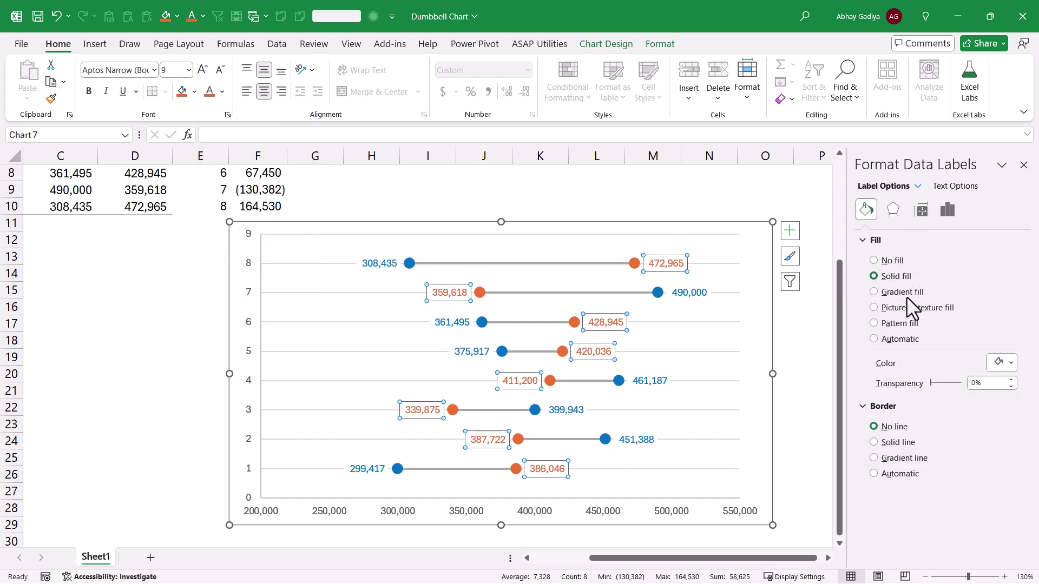
click(726, 275)
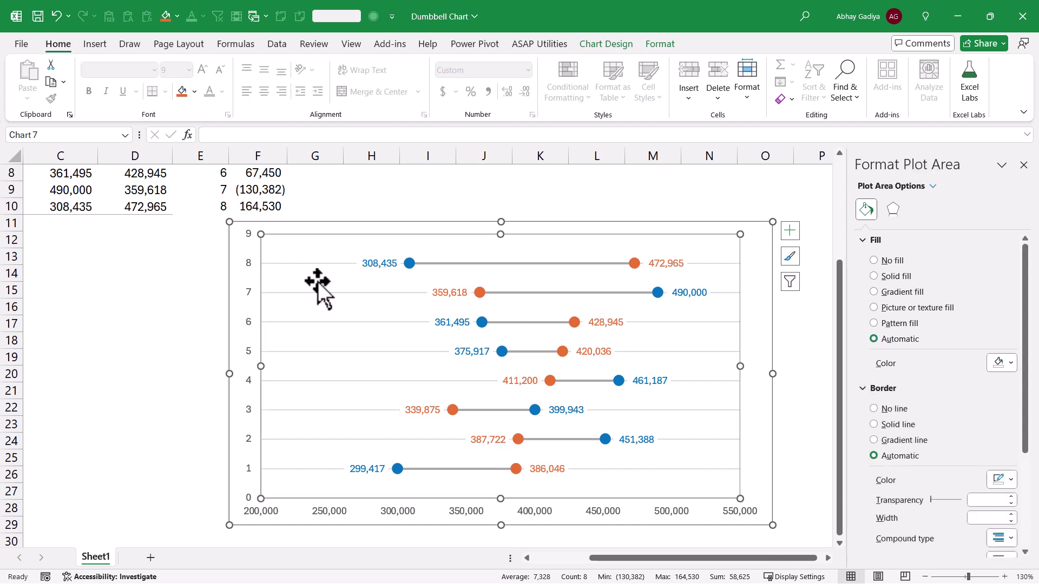
Step: Make the major gridlines a light grey dashed line and drag the plot area's left edge rightward
click(320, 323)
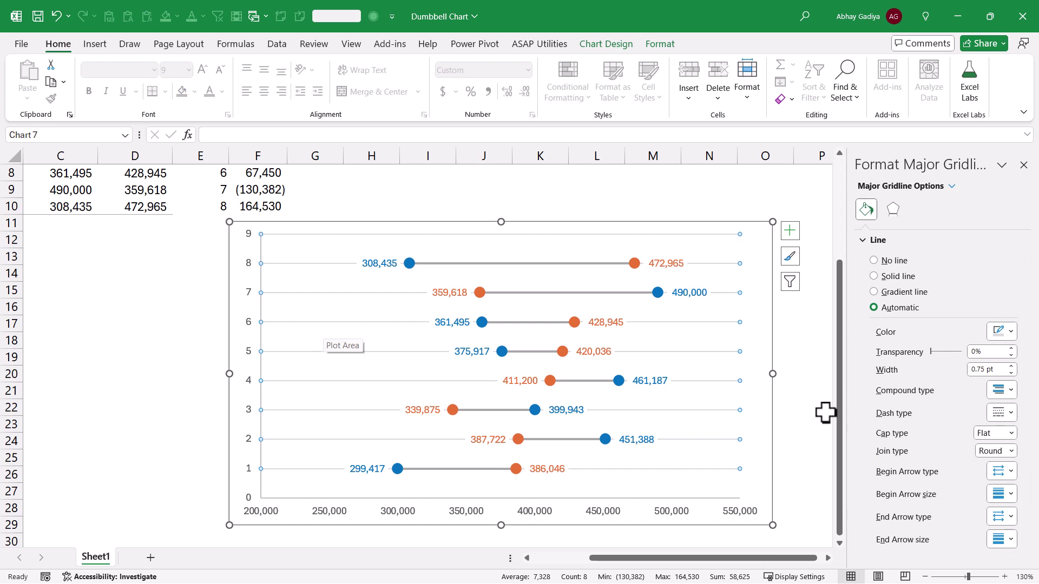
click(1004, 418)
click(1008, 466)
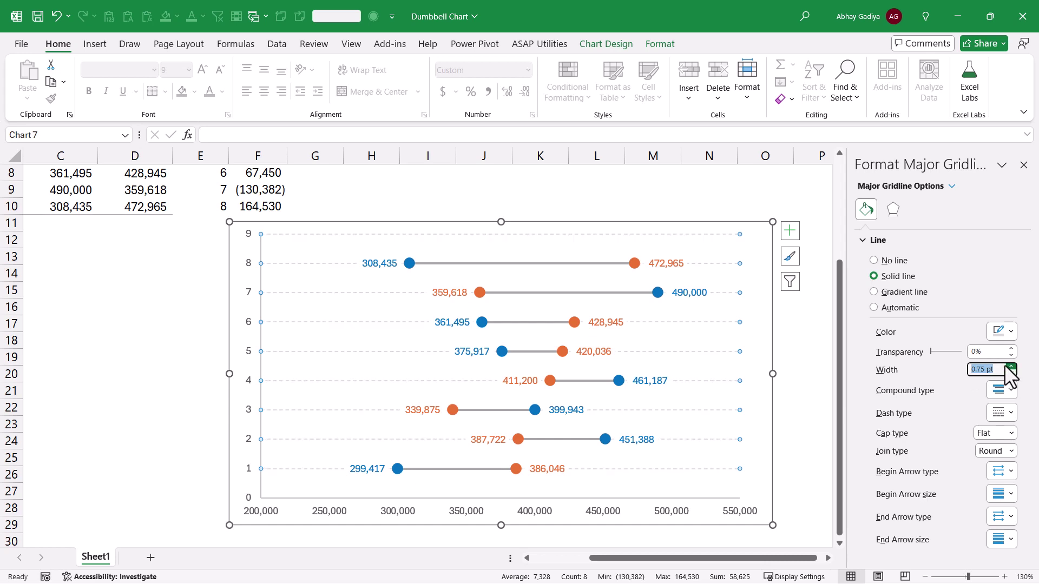
click(1007, 330)
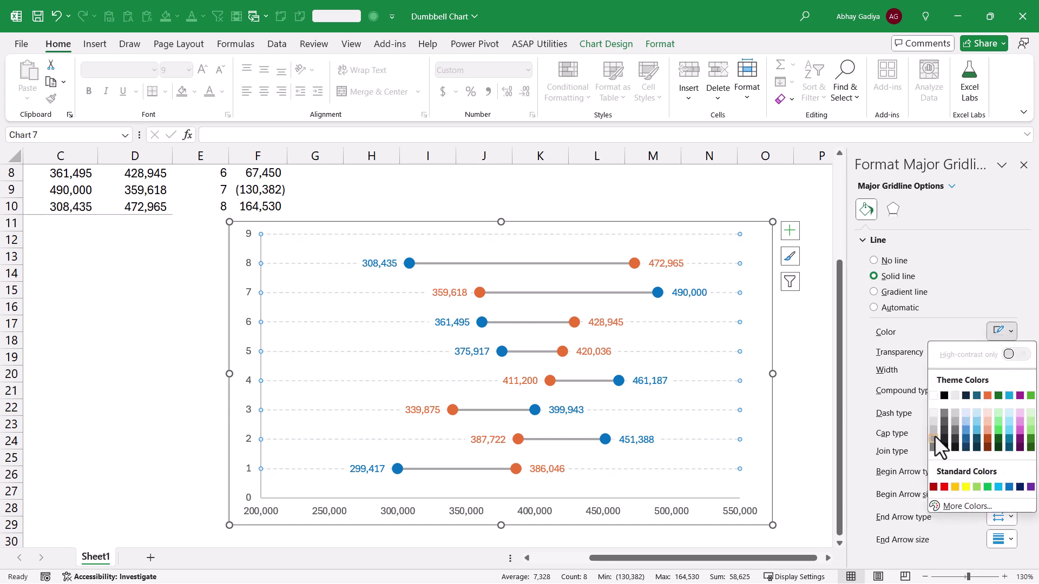
key(Escape)
click(1007, 332)
click(933, 422)
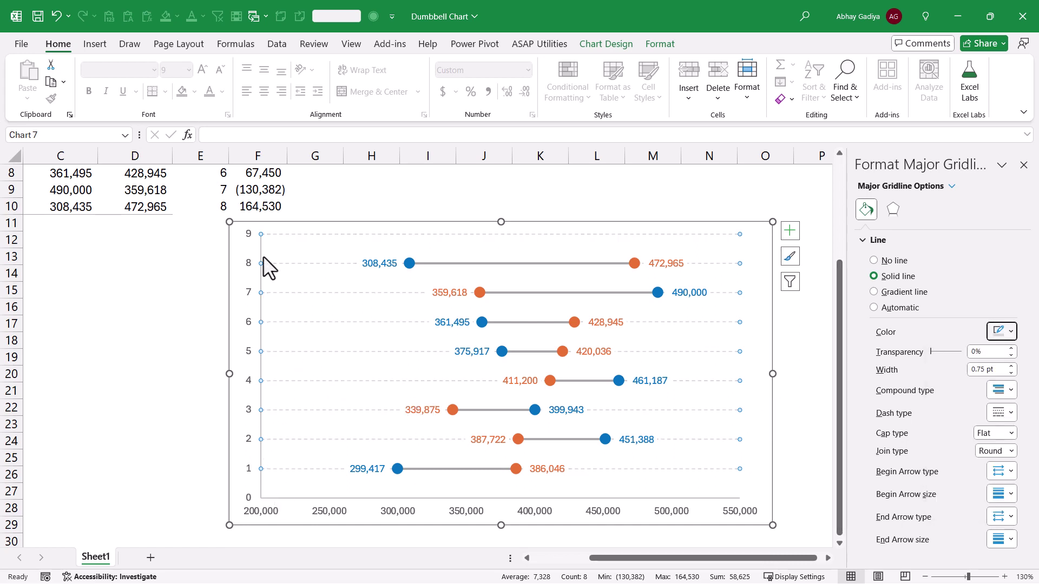
click(387, 335)
drag(261, 368, 347, 369)
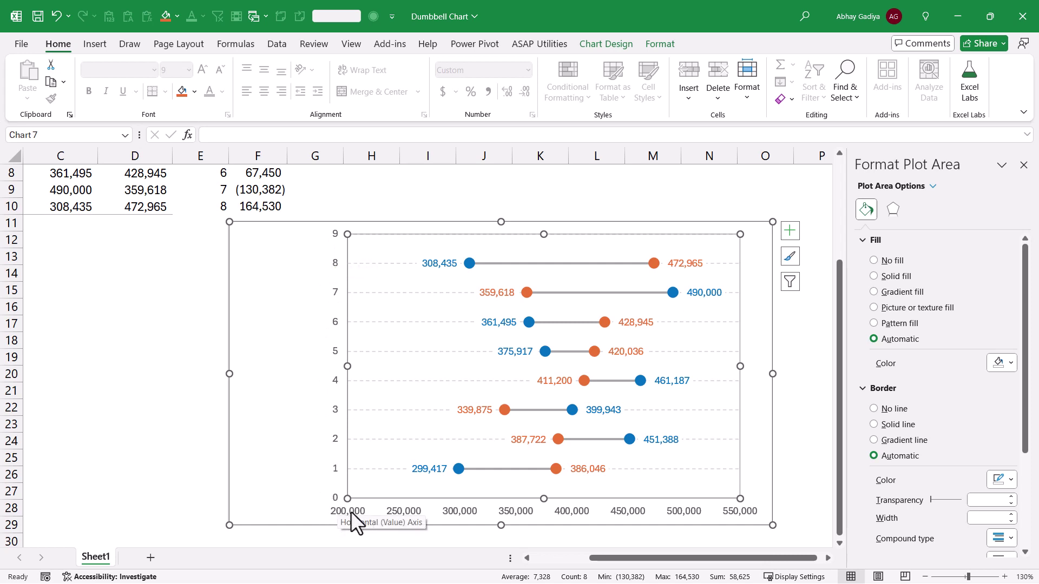
Step: Enter the heading 'Label' in G2 and fill G3:G10 with 200000 using Ctrl+Enter
scroll(356, 439, up, 3)
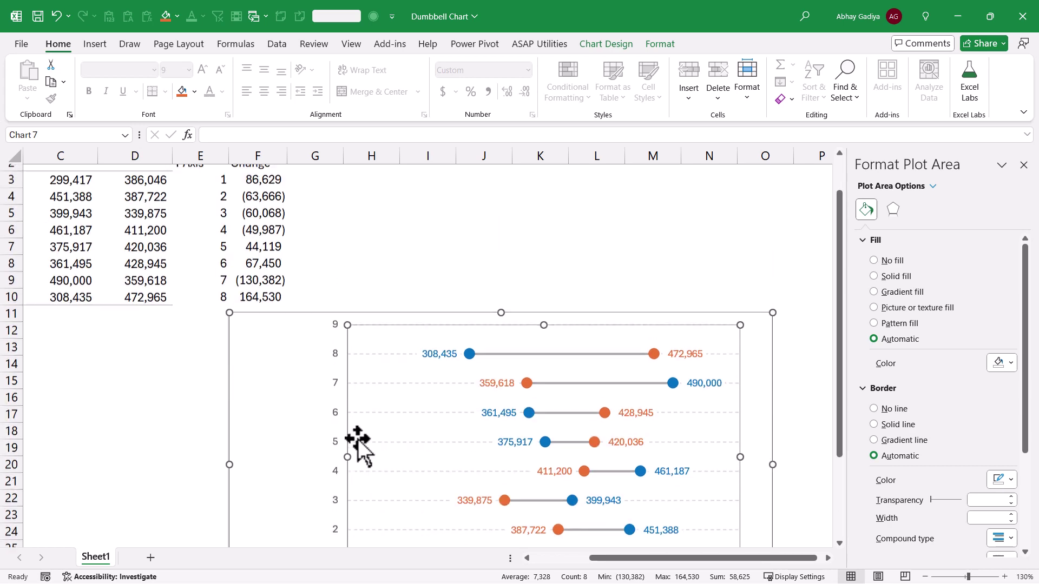
click(311, 196)
text(L)
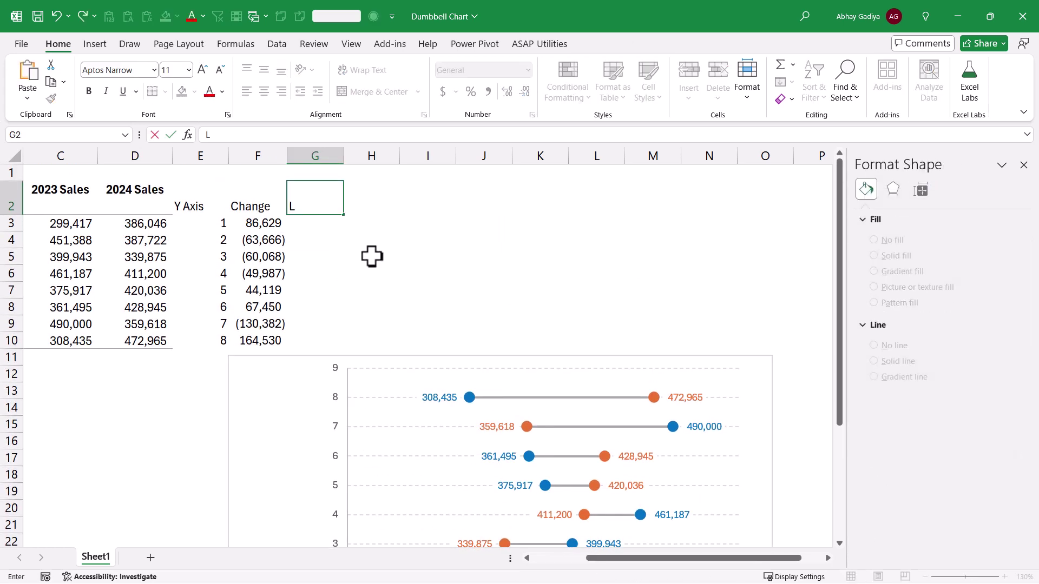
text(abel)
key(Return)
key(shift+Down)
key(shift+Down)
key(shift+Down)
key(shift+Down)
key(shift+Down)
key(shift+Down)
key(shift+Down)
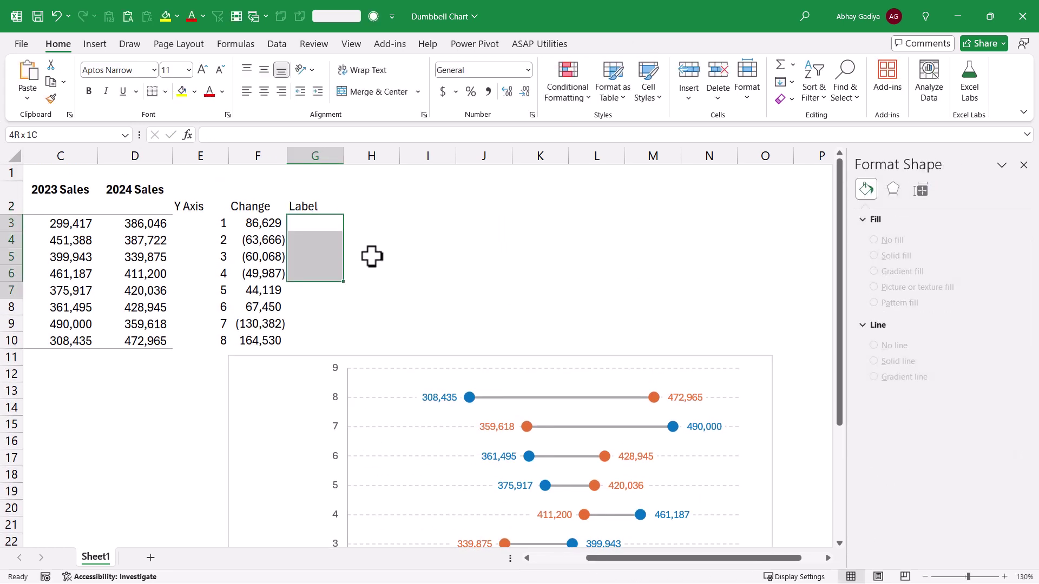
text(200000)
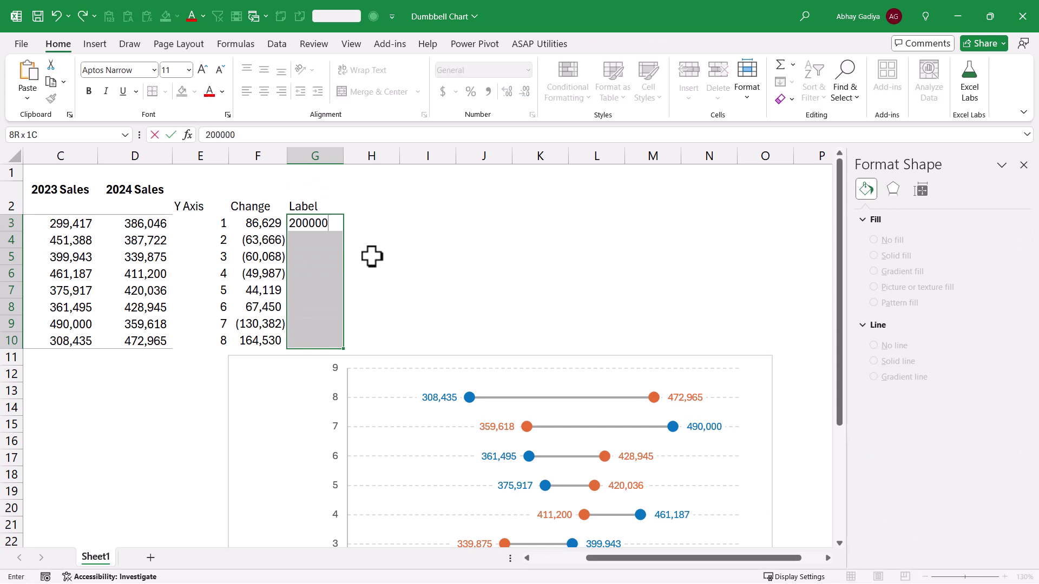
key(ctrl+Return)
scroll(421, 403, down, 3)
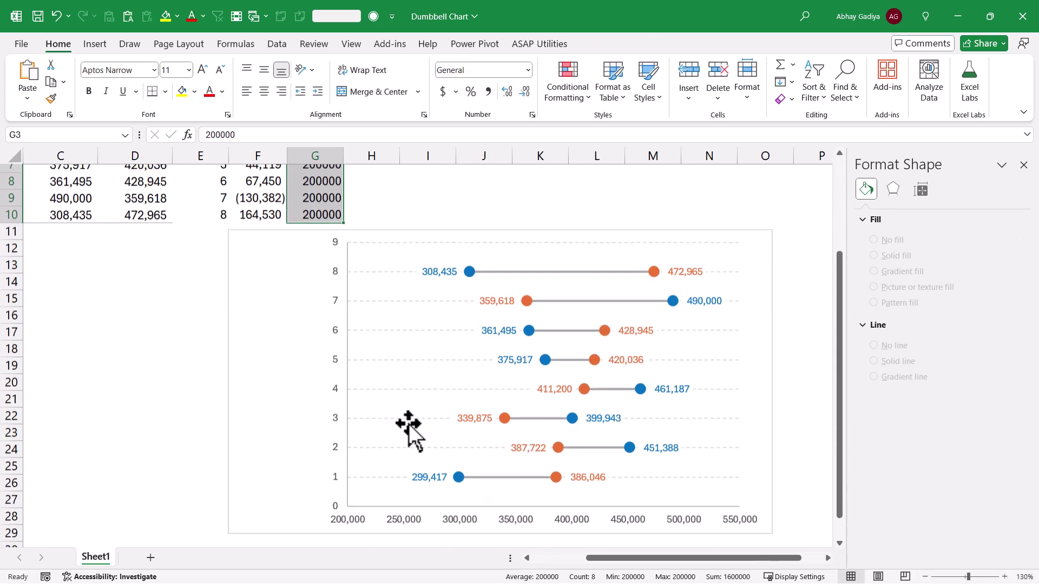
scroll(325, 292, up, 3)
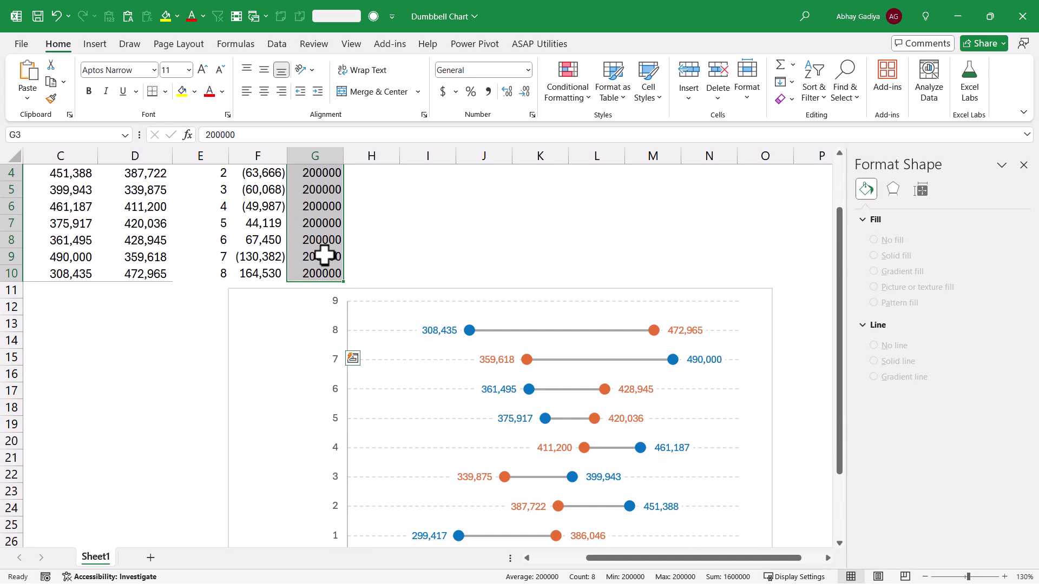
Step: Add a new chart series named from G2 with X values G3:G10
click(418, 359)
right_click(418, 358)
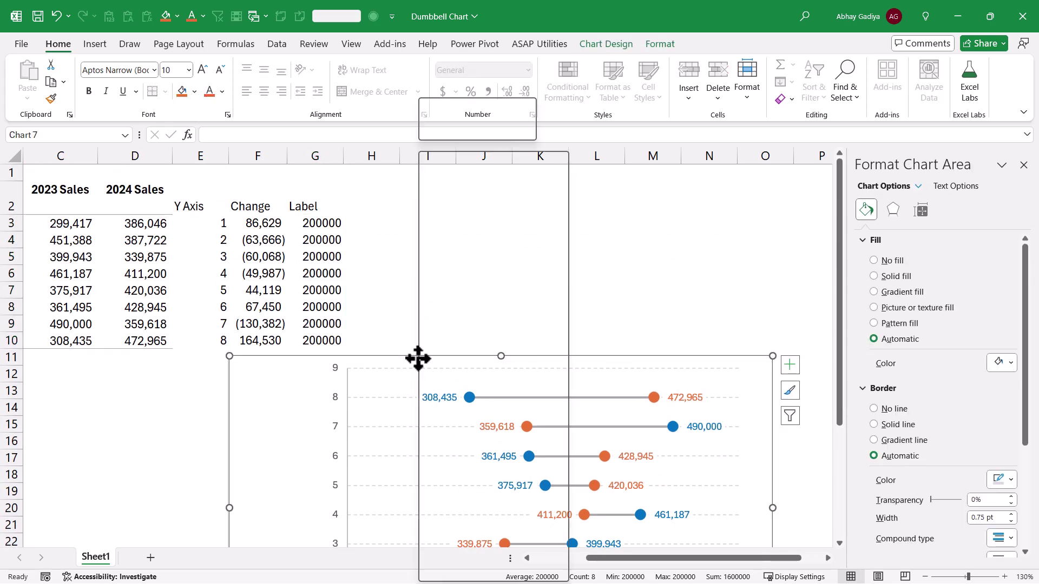
click(481, 375)
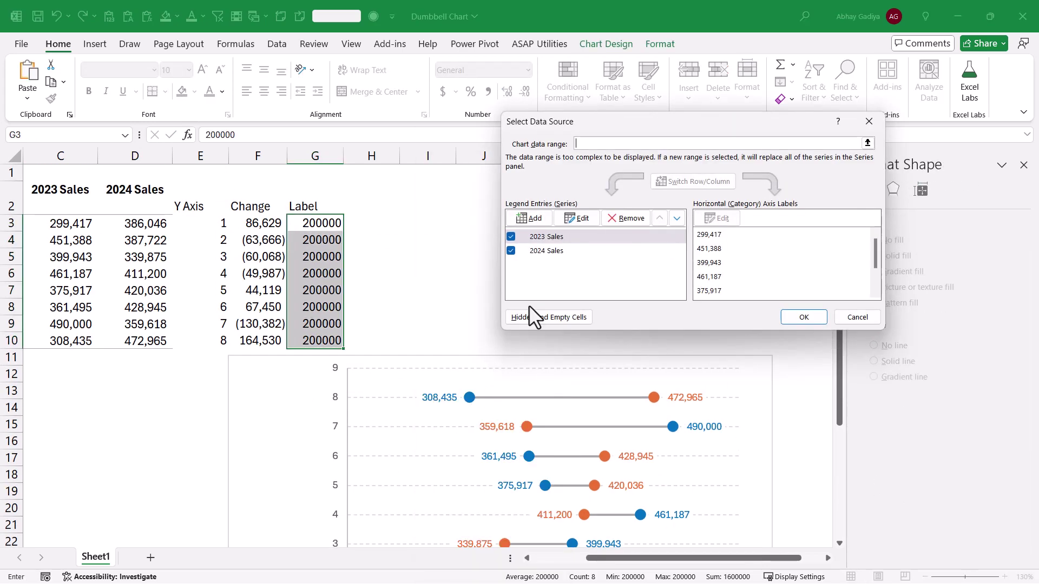
click(541, 215)
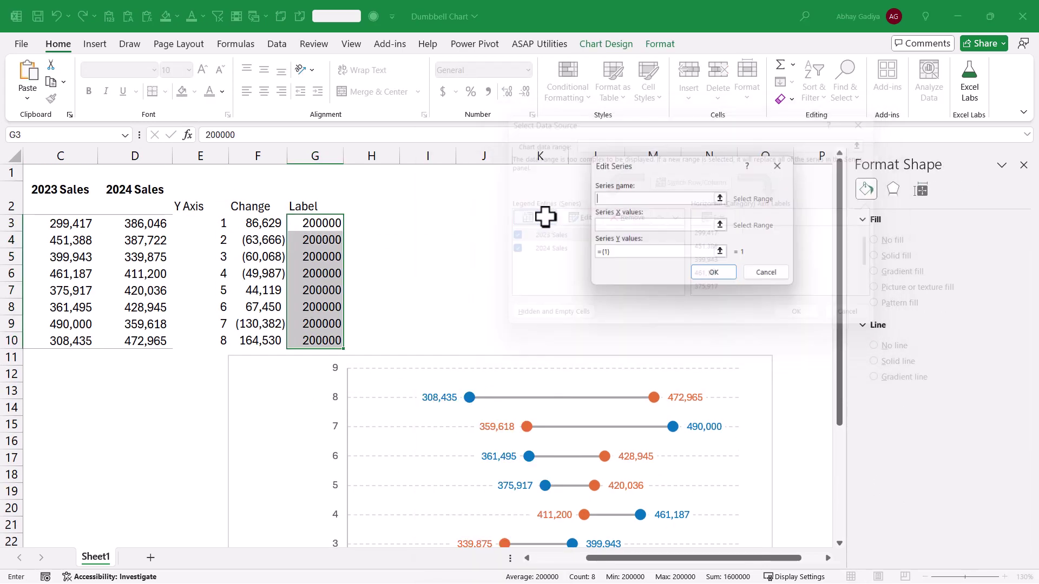
click(309, 204)
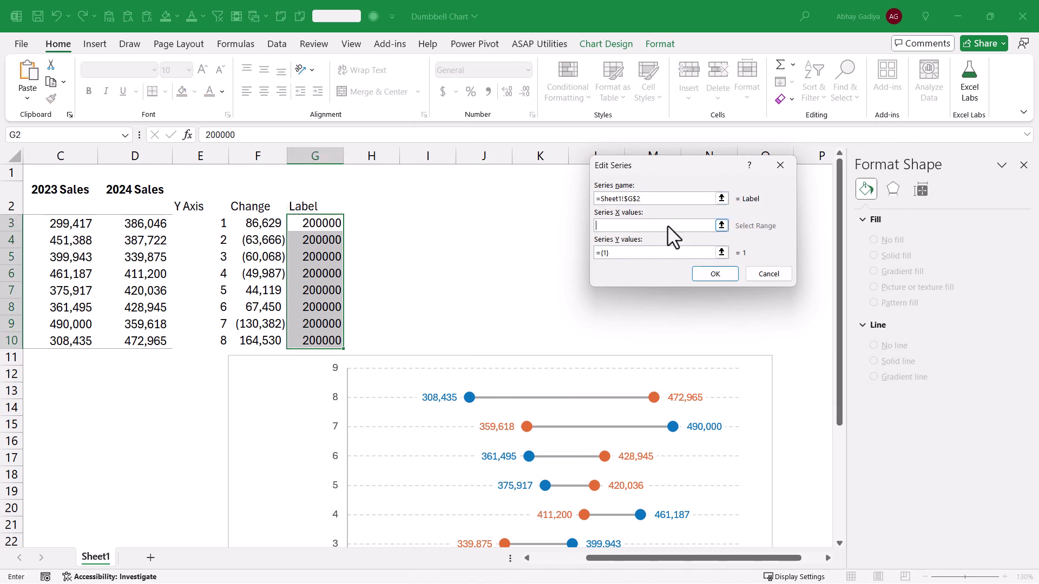
drag(331, 223, 323, 340)
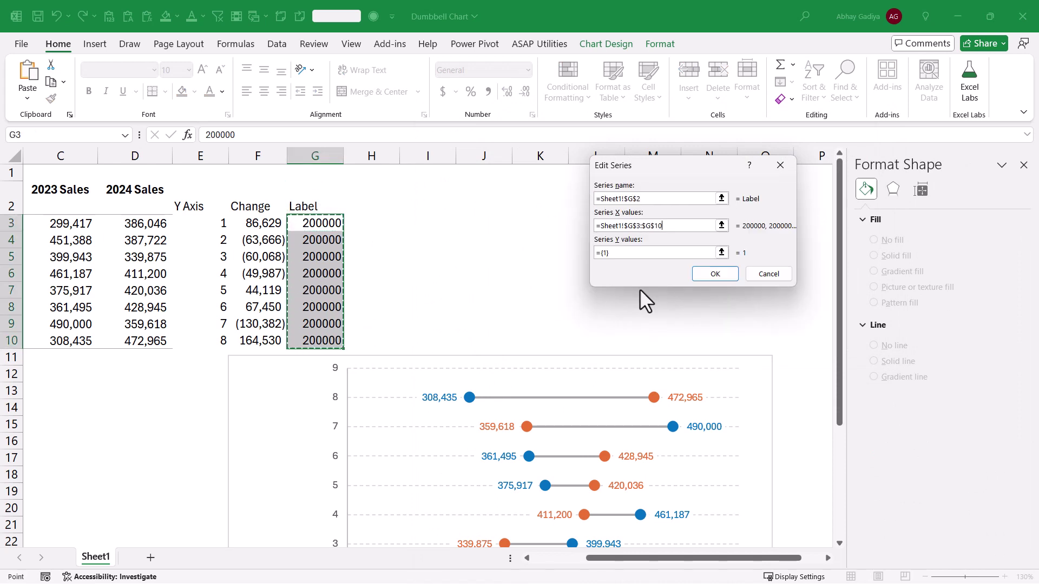
Step: Set the Label series' Y values to E3:E10 and confirm the data source
click(688, 253)
key(Delete)
drag(211, 219, 211, 341)
click(726, 275)
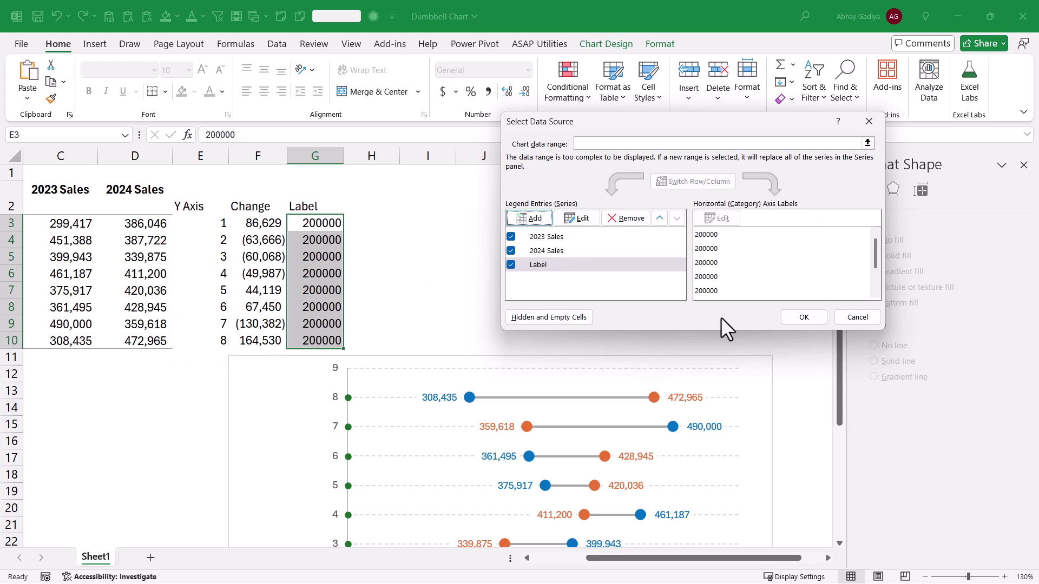
click(804, 316)
scroll(531, 326, down, 3)
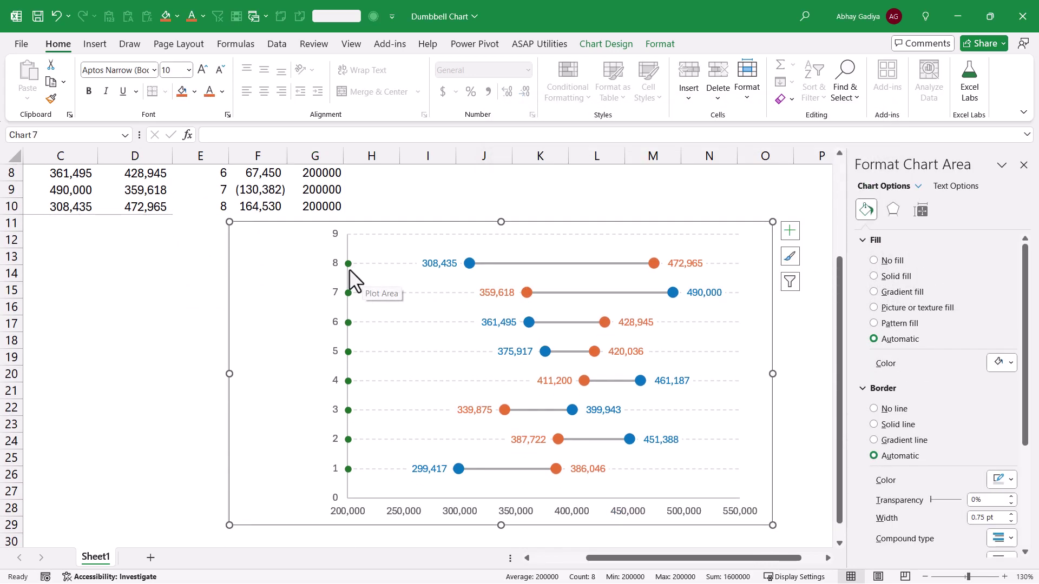
click(346, 262)
Step: Add data labels to the green Label series and set their position to Left
click(790, 232)
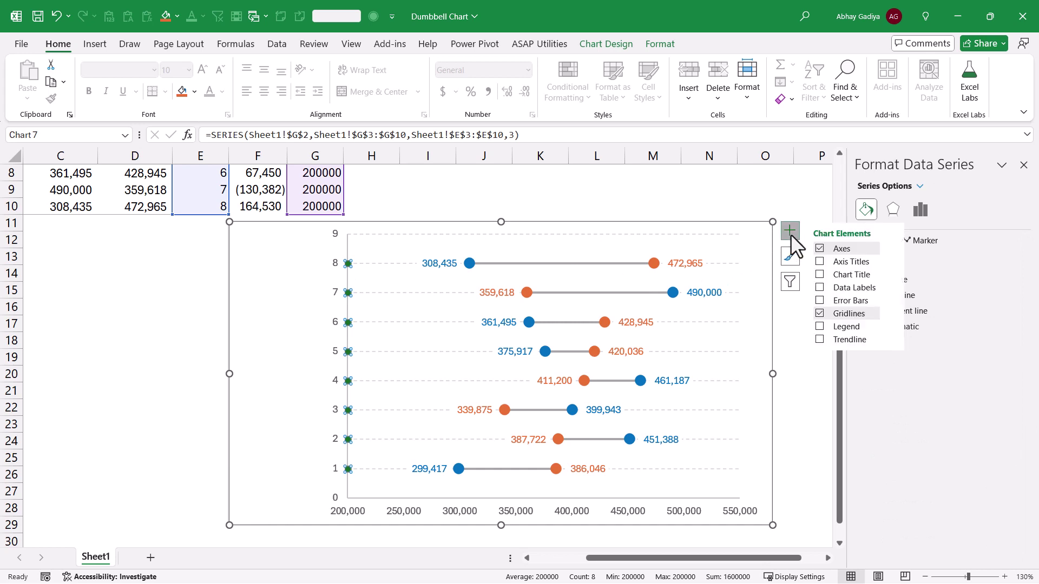
click(819, 288)
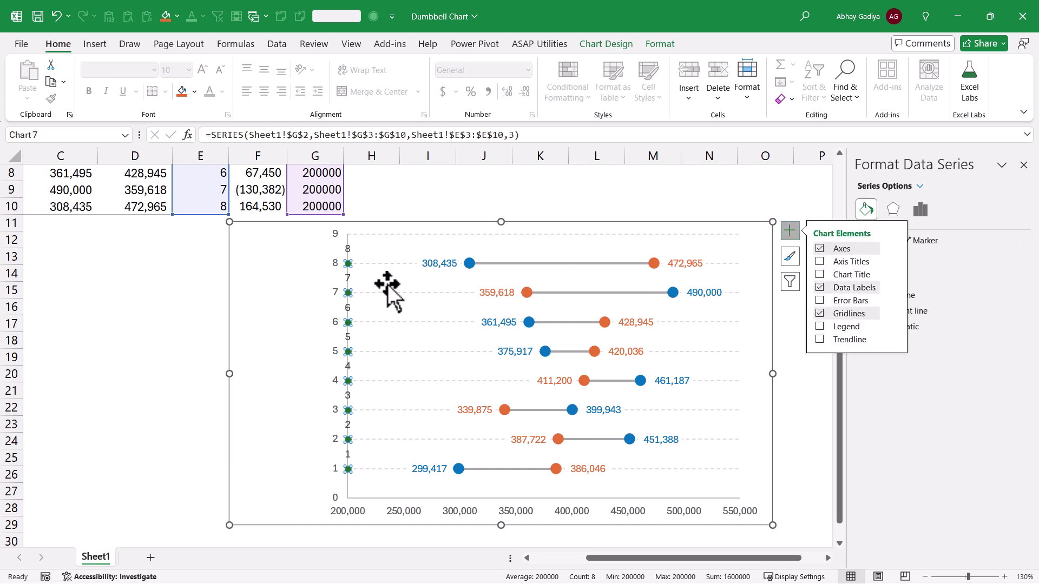
click(346, 250)
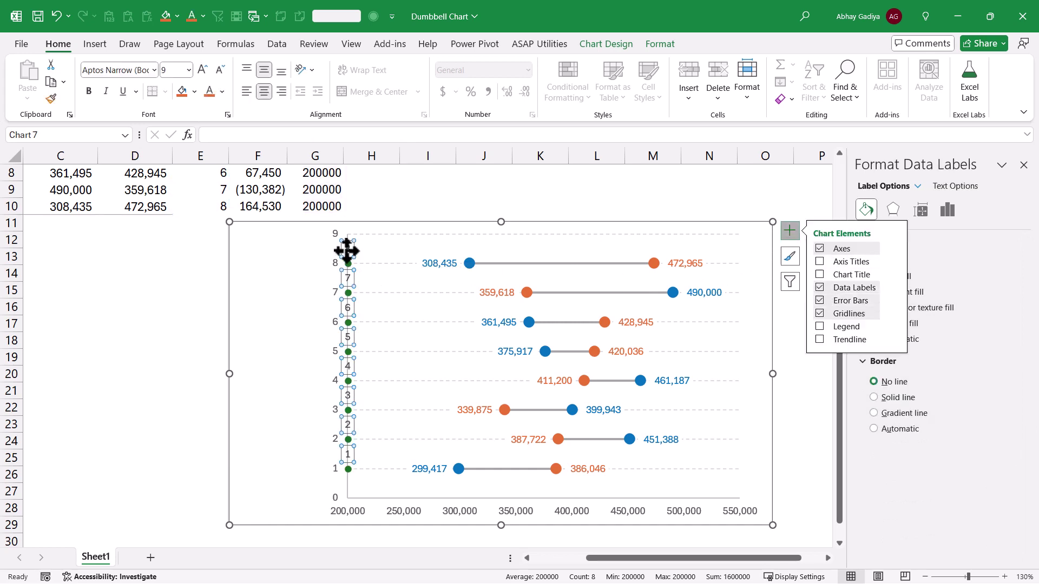
click(790, 232)
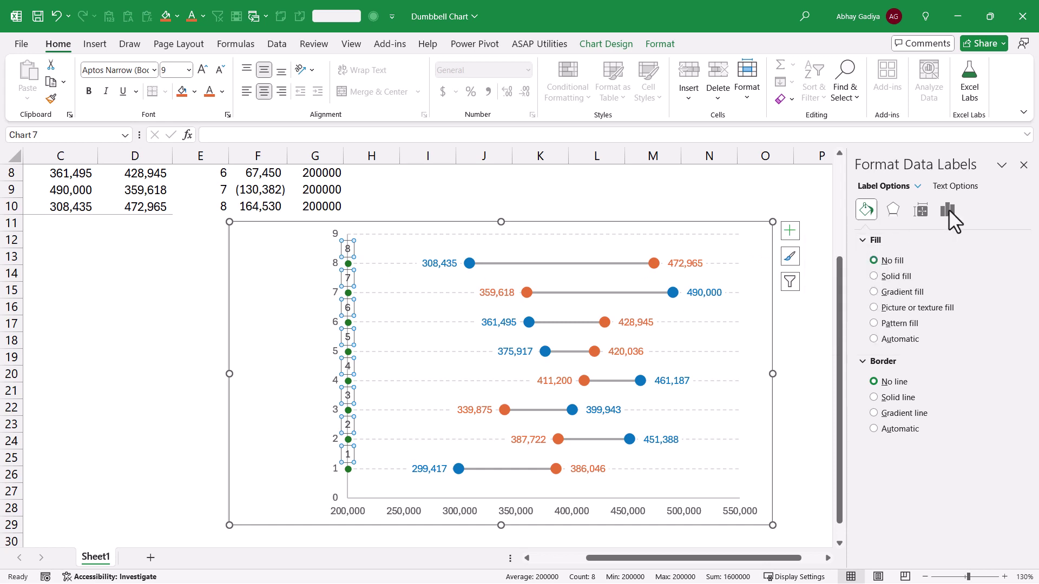
click(947, 210)
click(896, 240)
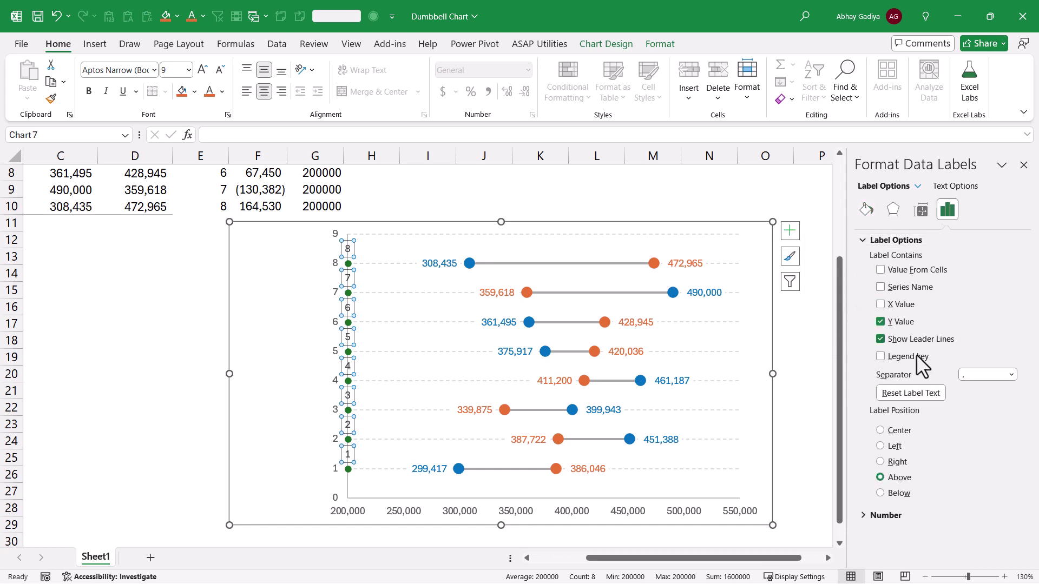
click(891, 447)
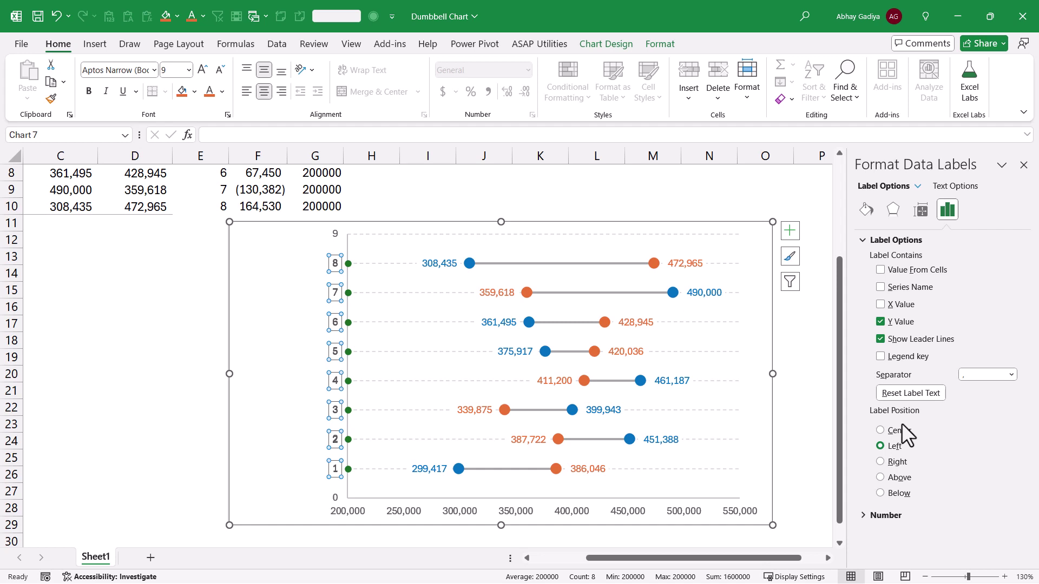
Step: Set the green labels' Value From Cells to B3:B10 and untick the value option
click(907, 271)
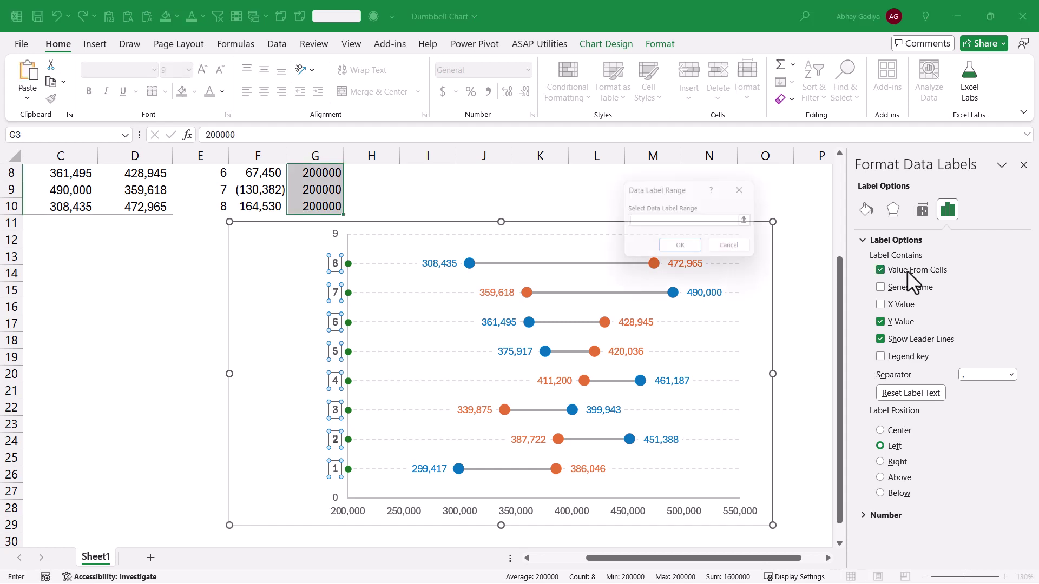
scroll(162, 276, up, 2)
drag(586, 557, 536, 558)
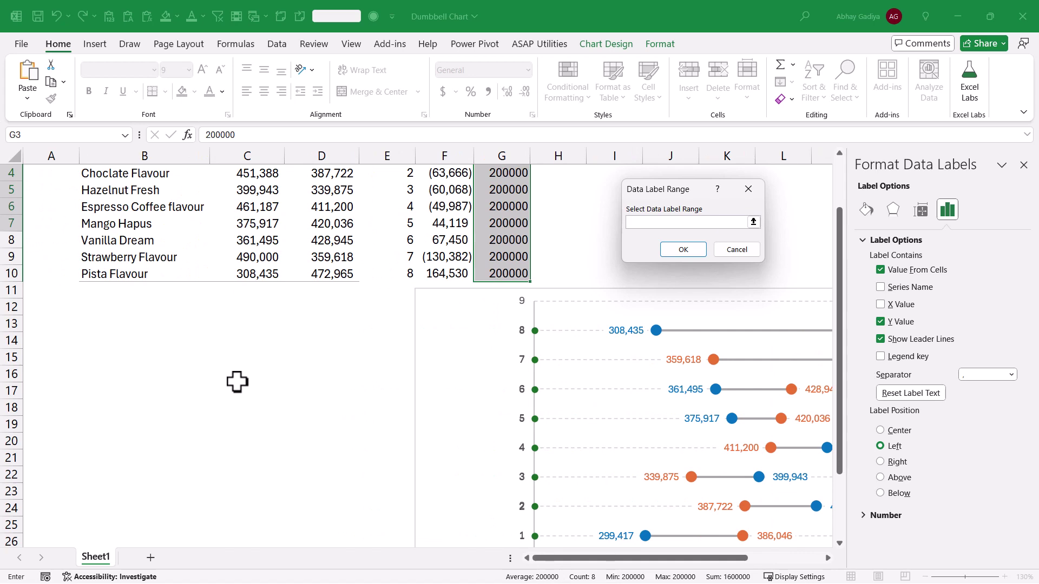
scroll(208, 263, up, 1)
drag(144, 225, 149, 341)
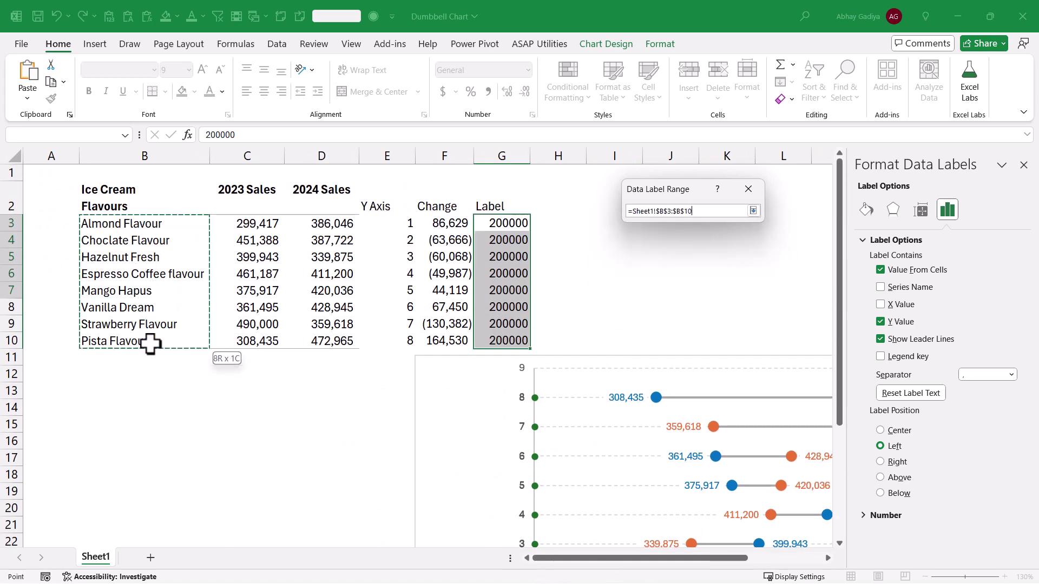
click(685, 250)
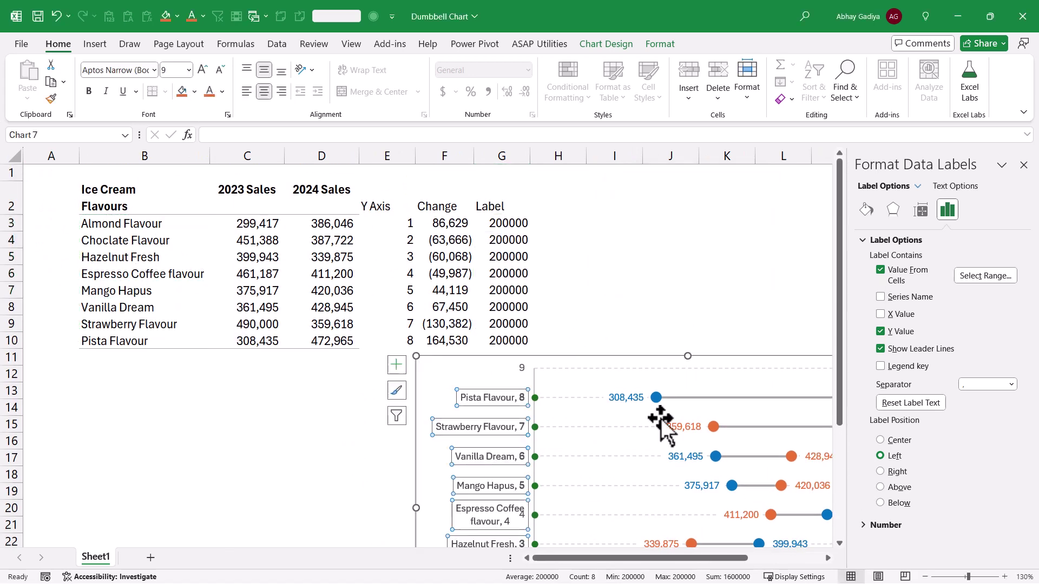
scroll(678, 523, down, 1)
drag(696, 559, 742, 559)
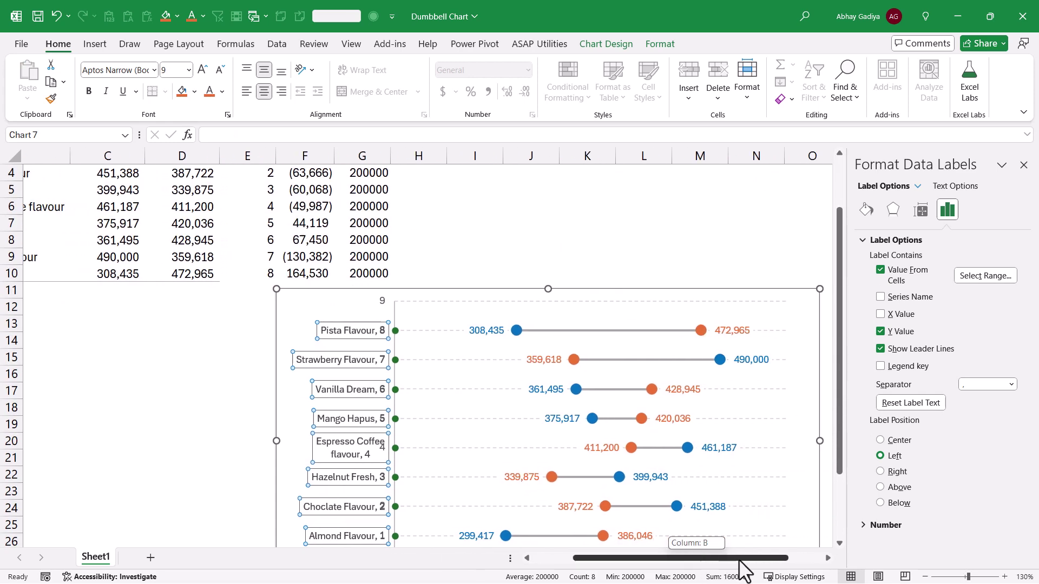
scroll(714, 457, down, 1)
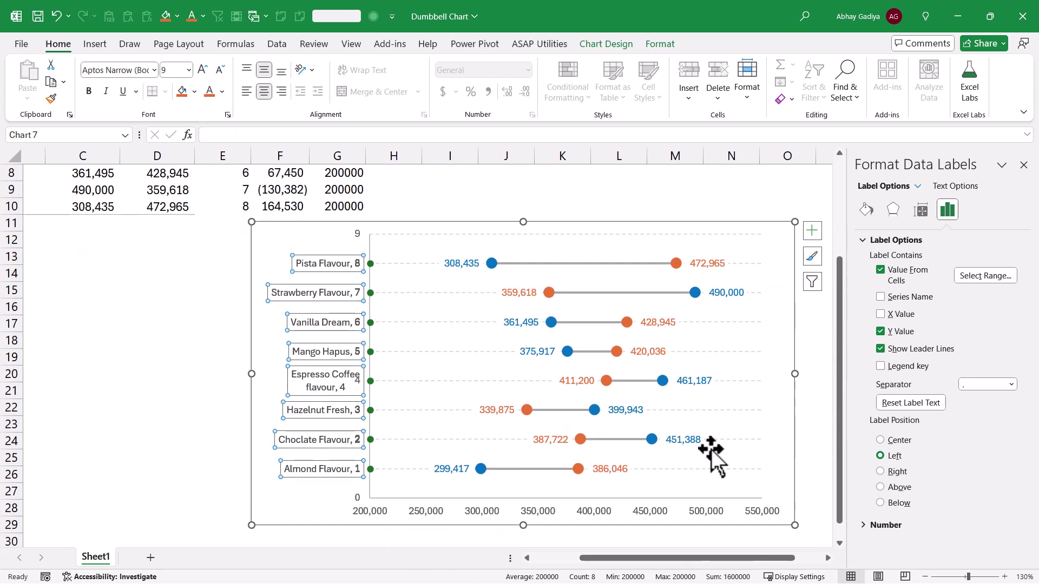
click(893, 331)
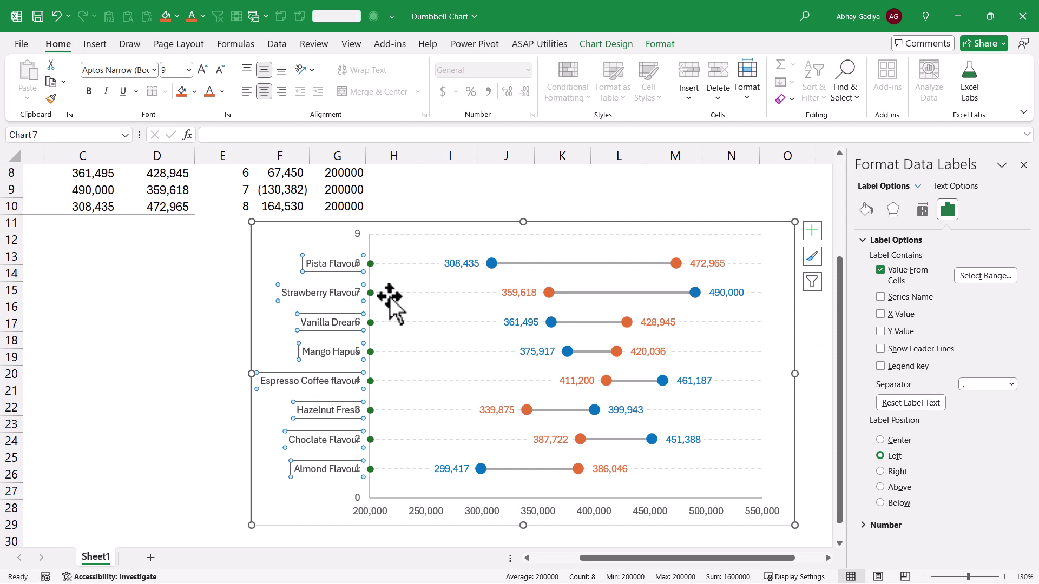
Step: Delete the vertical 0–9 axis and colour the horizontal axis numbers light grey
click(360, 238)
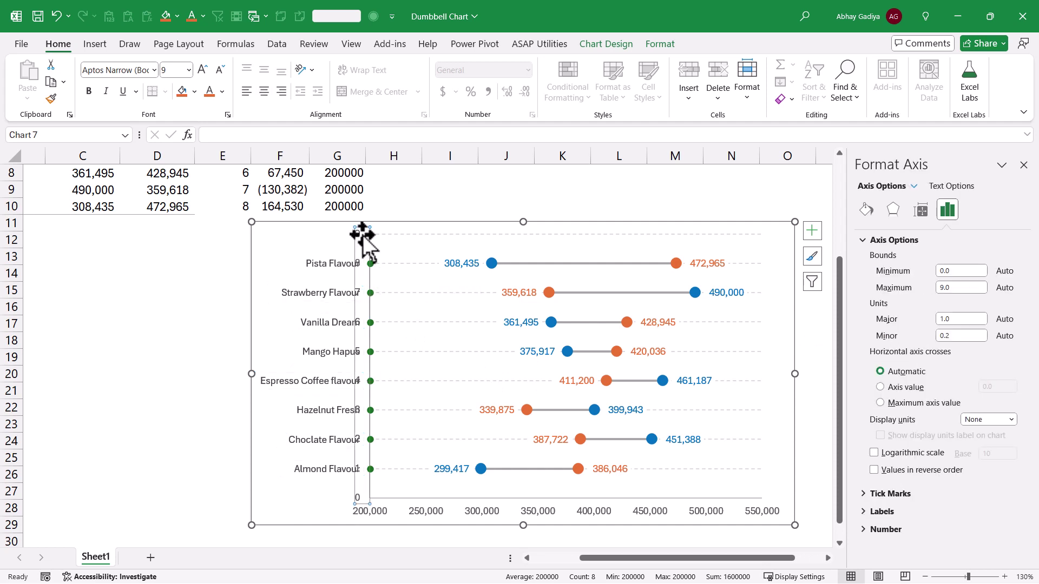
key(Delete)
click(537, 510)
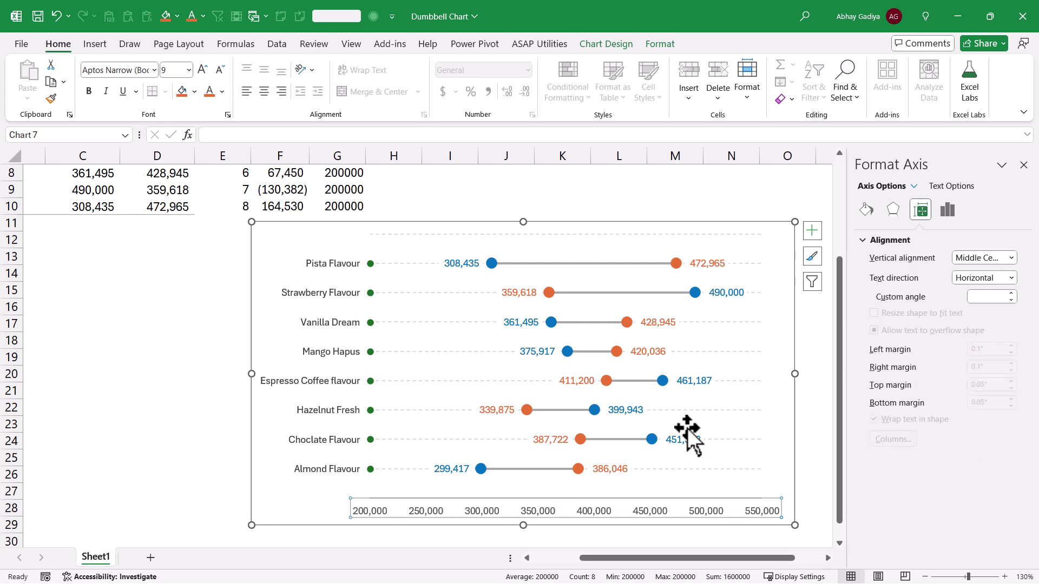
click(222, 91)
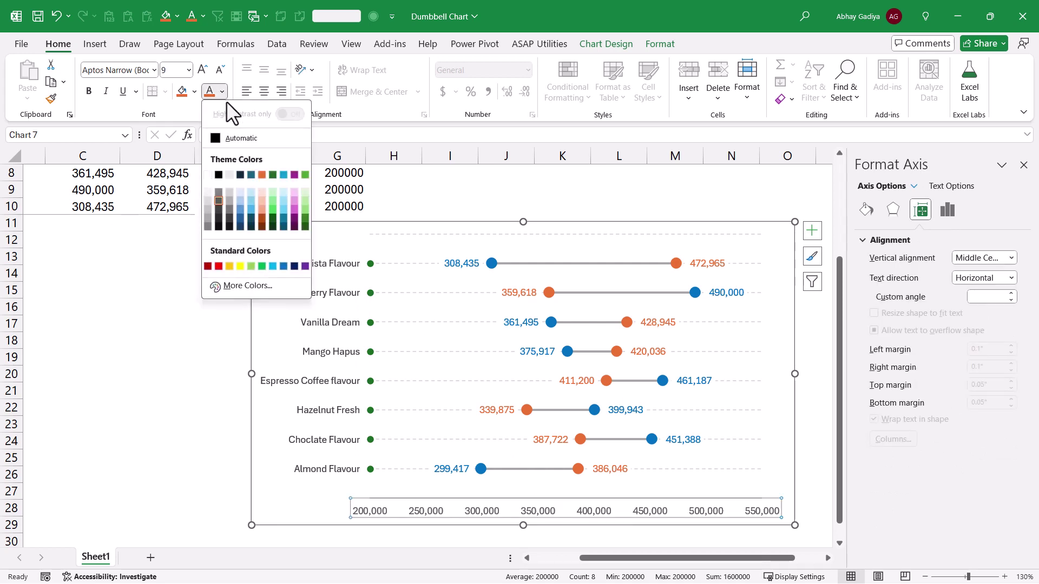
click(206, 209)
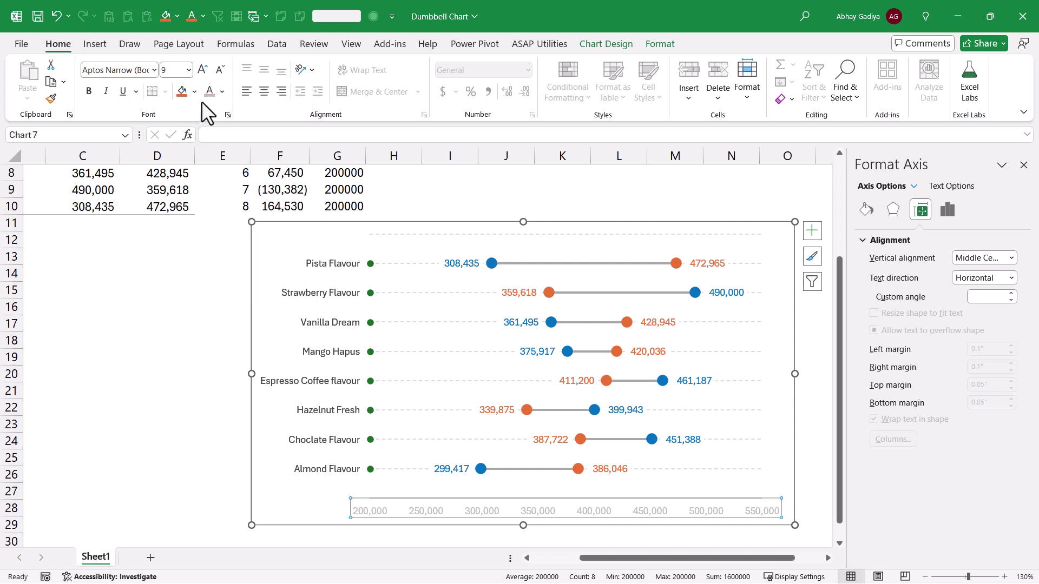
click(222, 91)
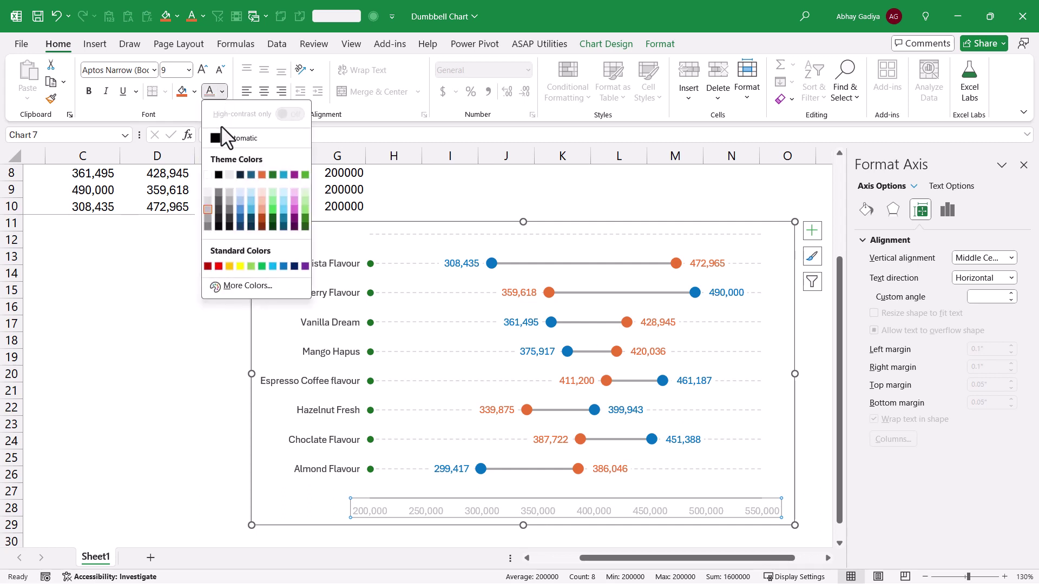
click(208, 218)
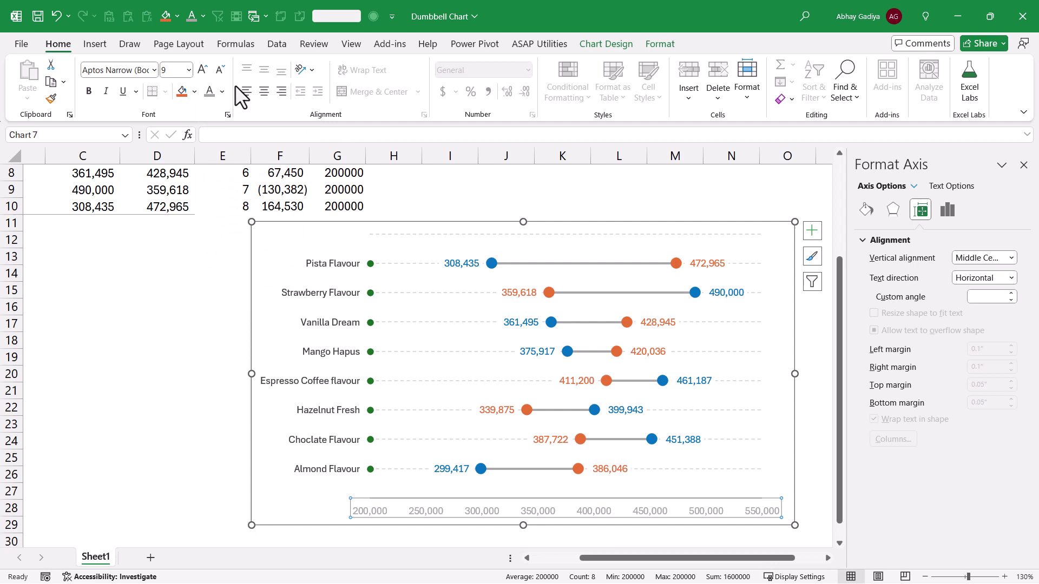
click(556, 246)
Step: Lower the plot area's top edge and draw an empty text box spanning the chart's top
drag(565, 235, 566, 274)
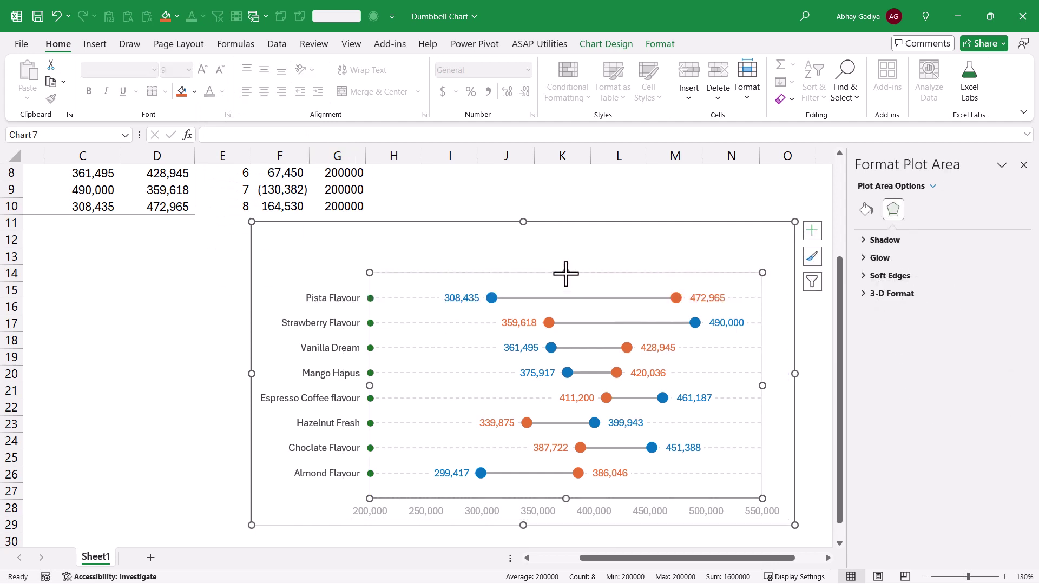
click(499, 234)
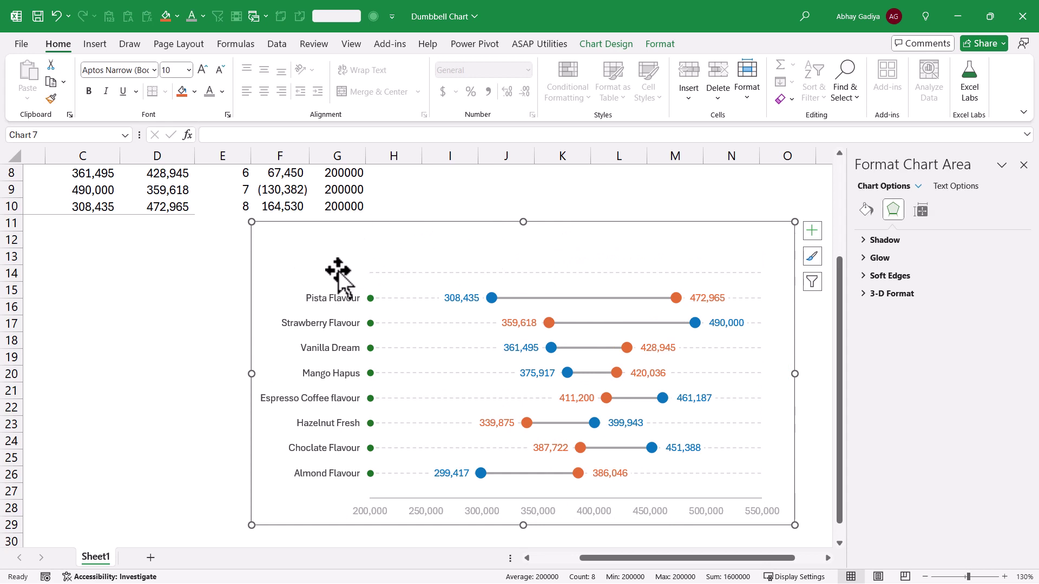
click(98, 47)
click(828, 81)
drag(267, 235, 775, 265)
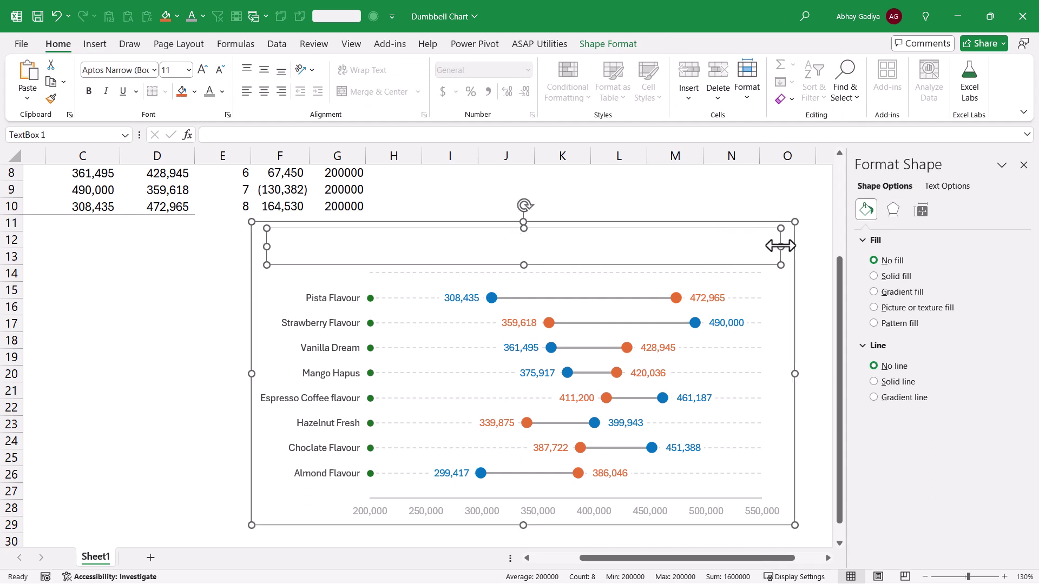
Step: Enter the 2023 vs 2024 Pista Flavour sales title with a smaller grey italic '(Amount in INR)' line
text(Sa)
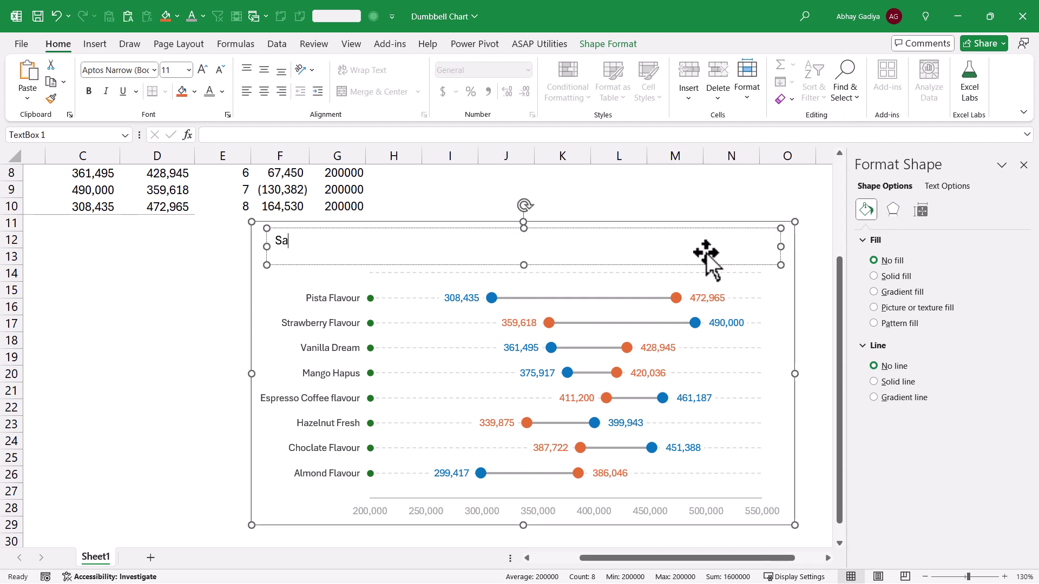
text(les comparison for 2023 vs 2024)
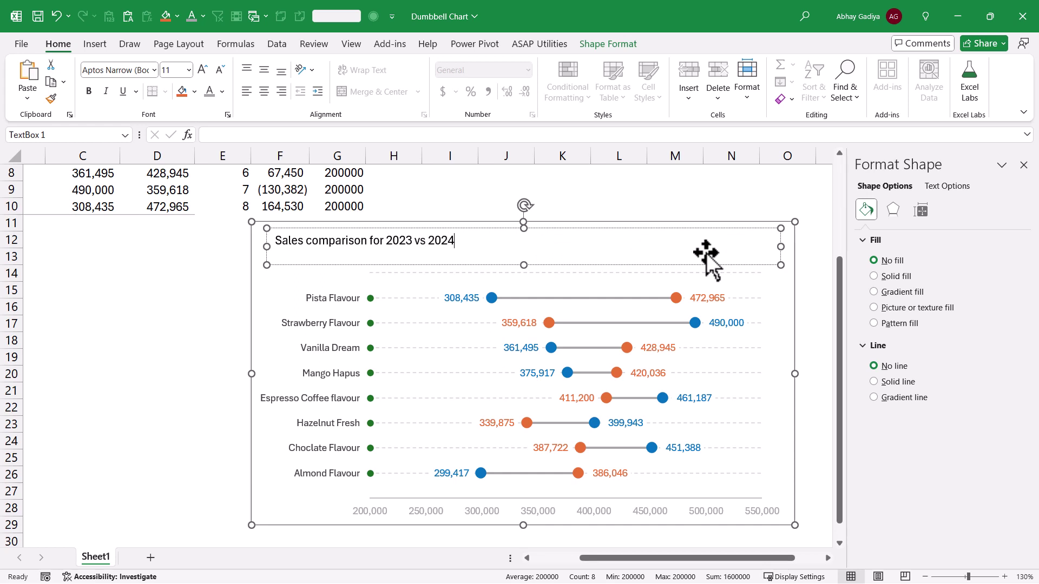
text( - Pista Flavour had sign)
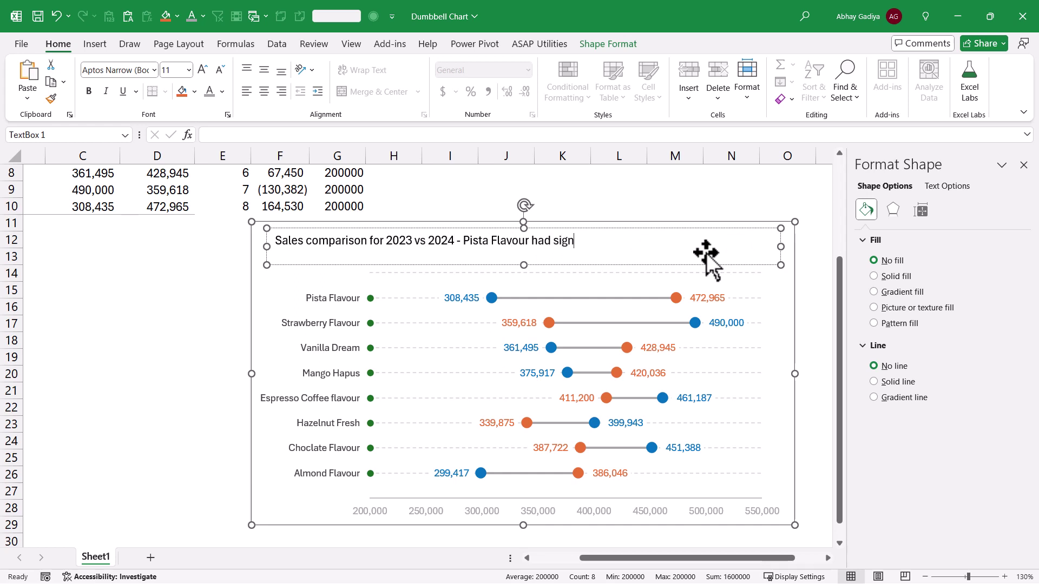
text(ificant infrease(Amount in INR))
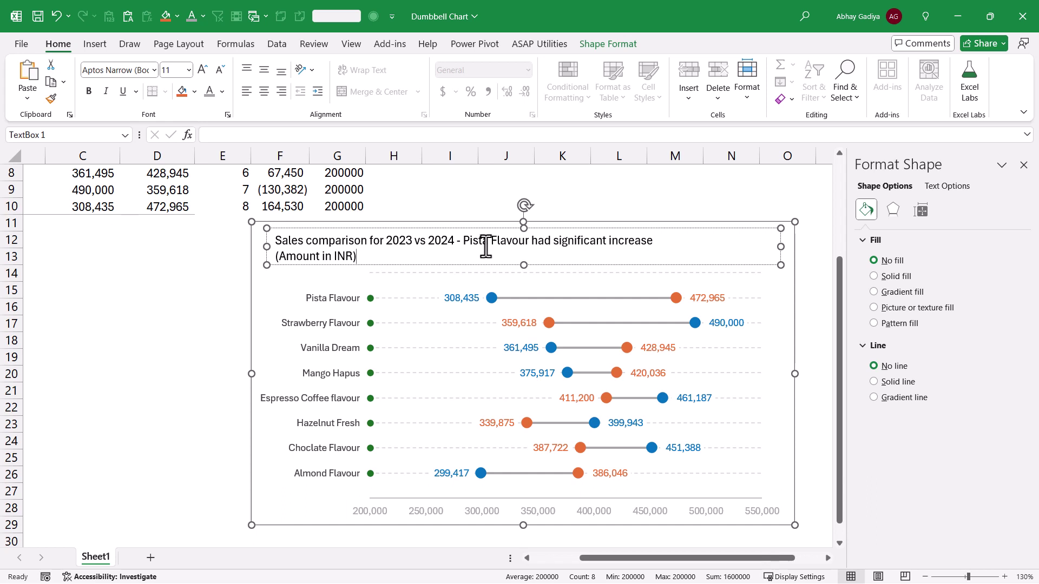
drag(341, 258, 279, 260)
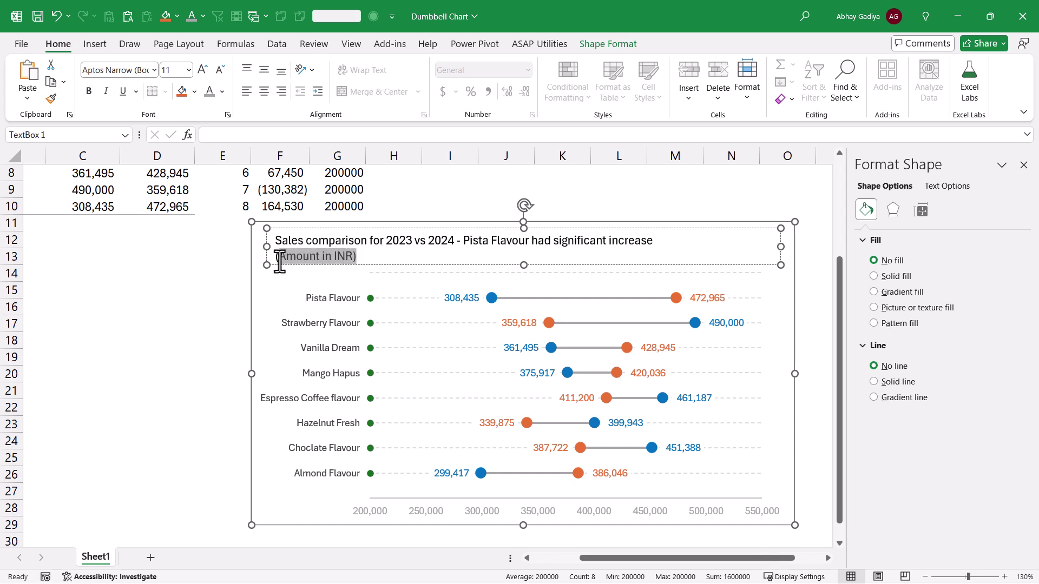
click(220, 69)
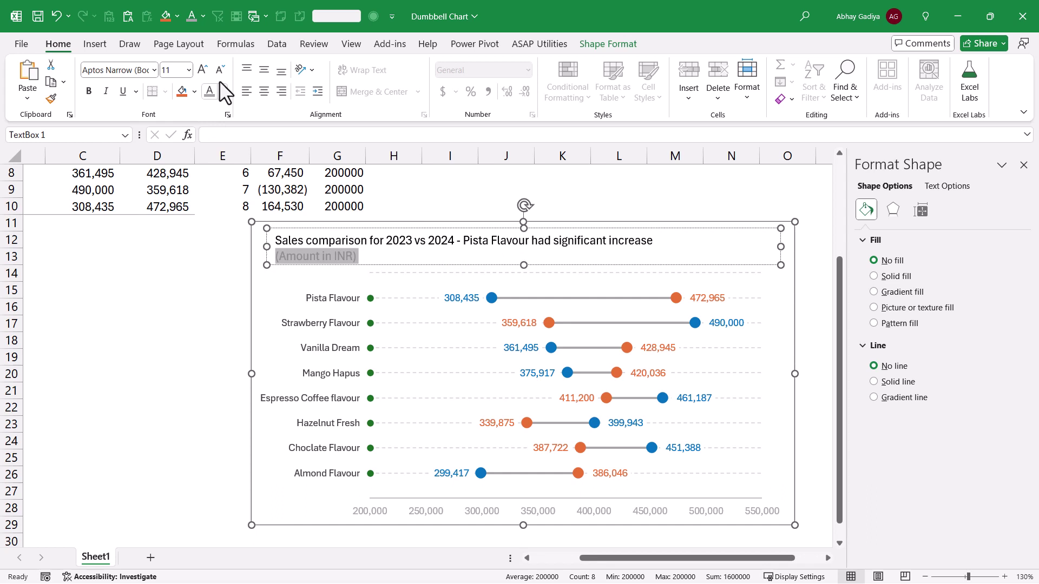
click(101, 92)
click(656, 243)
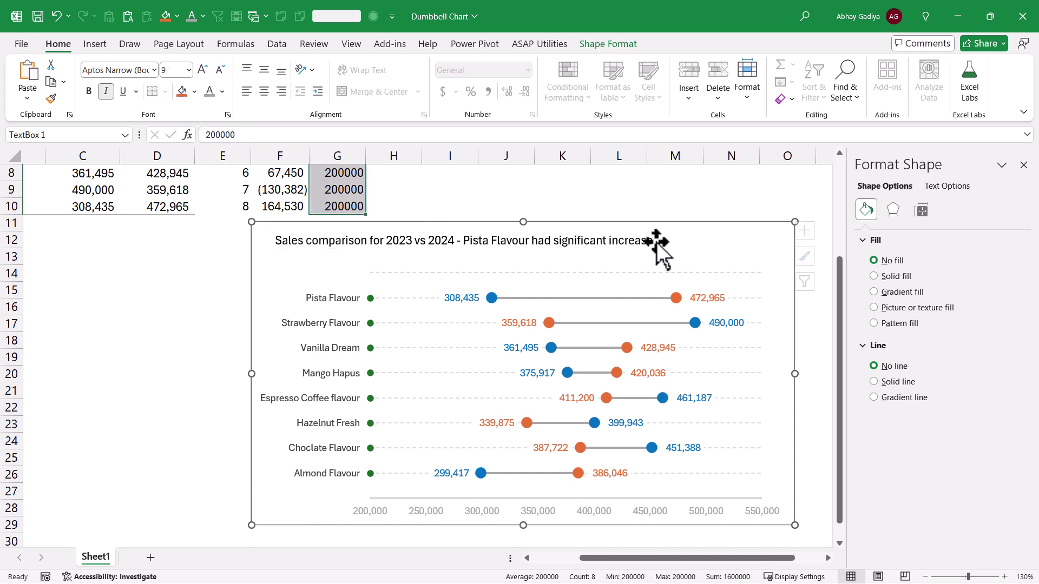
drag(654, 241, 285, 243)
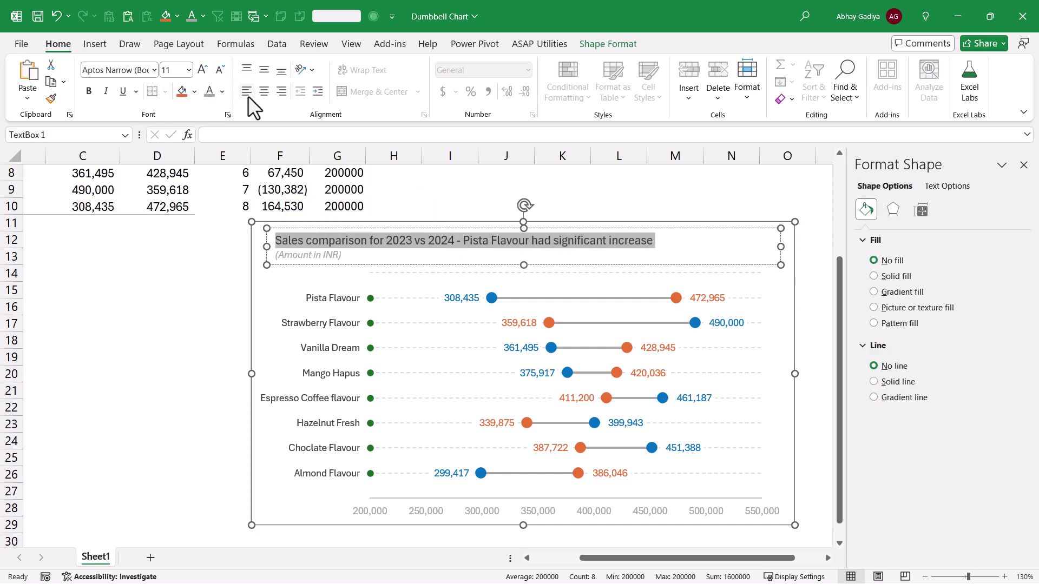
Step: Make '2023' in the title size 14, bold and blue like its series
double_click(388, 241)
click(474, 199)
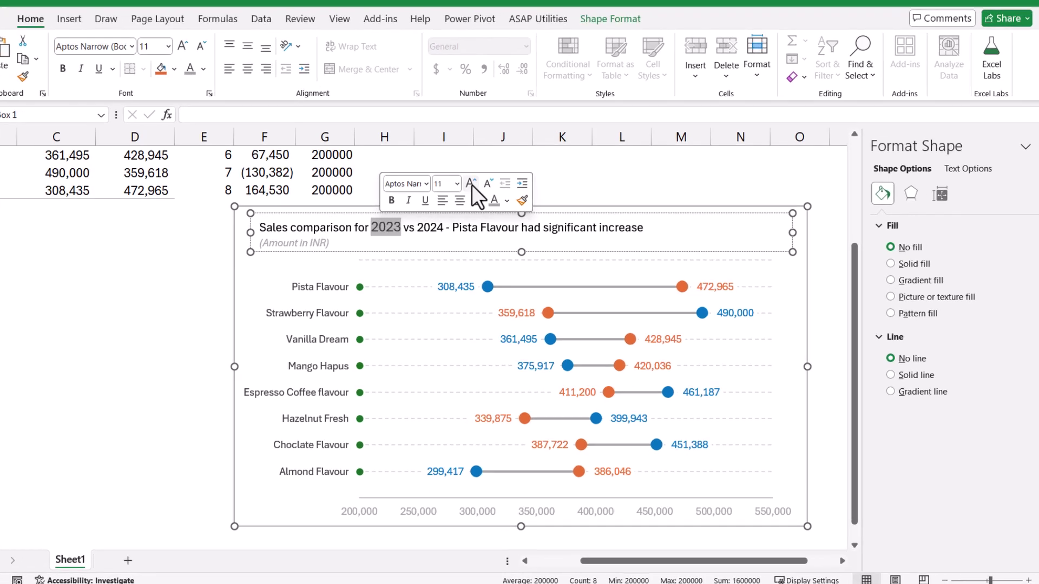
click(475, 200)
click(495, 140)
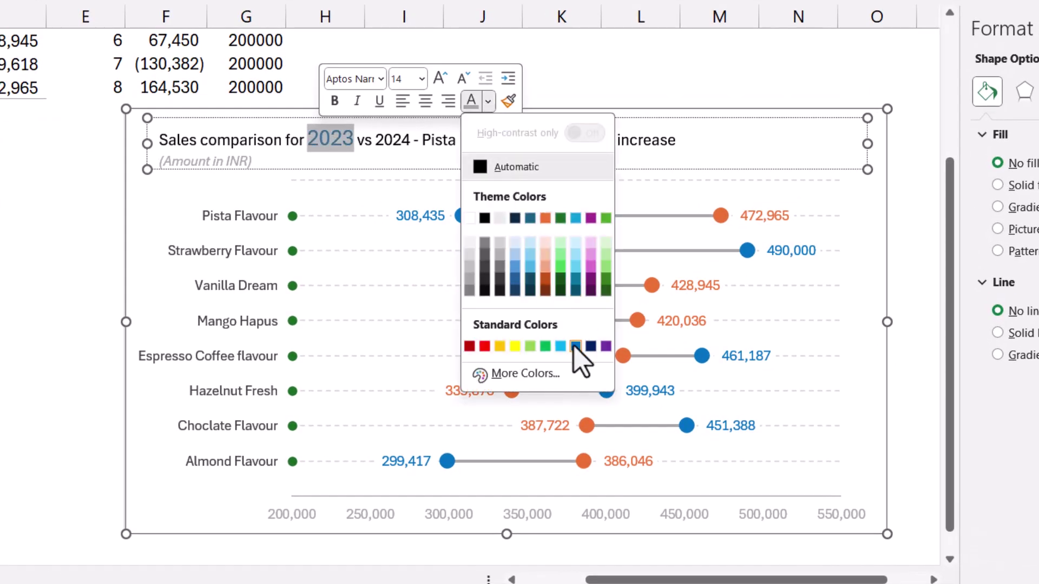
click(577, 361)
click(334, 101)
Step: Make '2024' in the title size 14 and orange to match its series
double_click(394, 139)
click(511, 83)
click(512, 82)
click(511, 82)
click(559, 105)
click(613, 218)
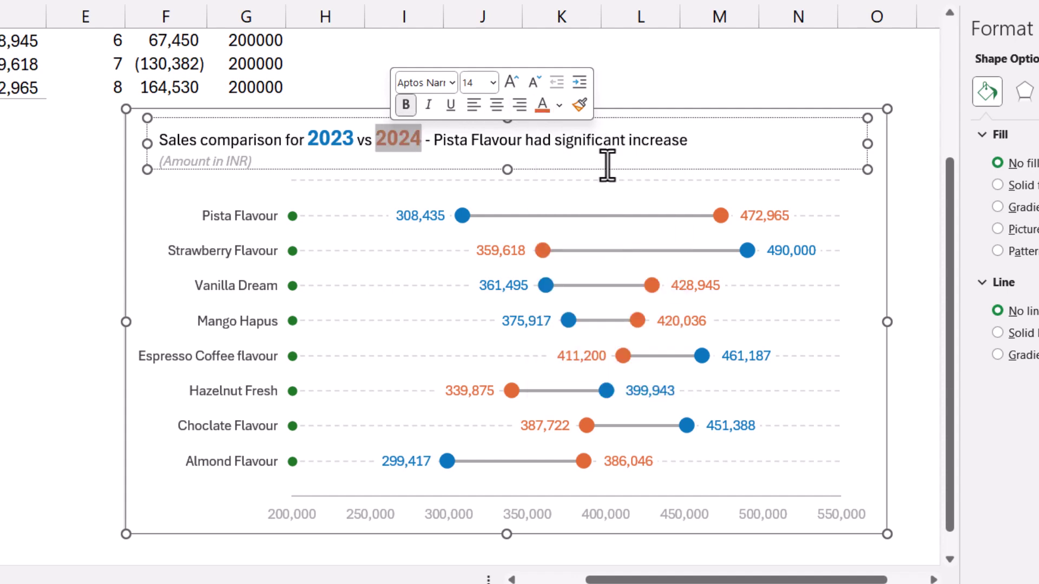
click(882, 205)
click(925, 250)
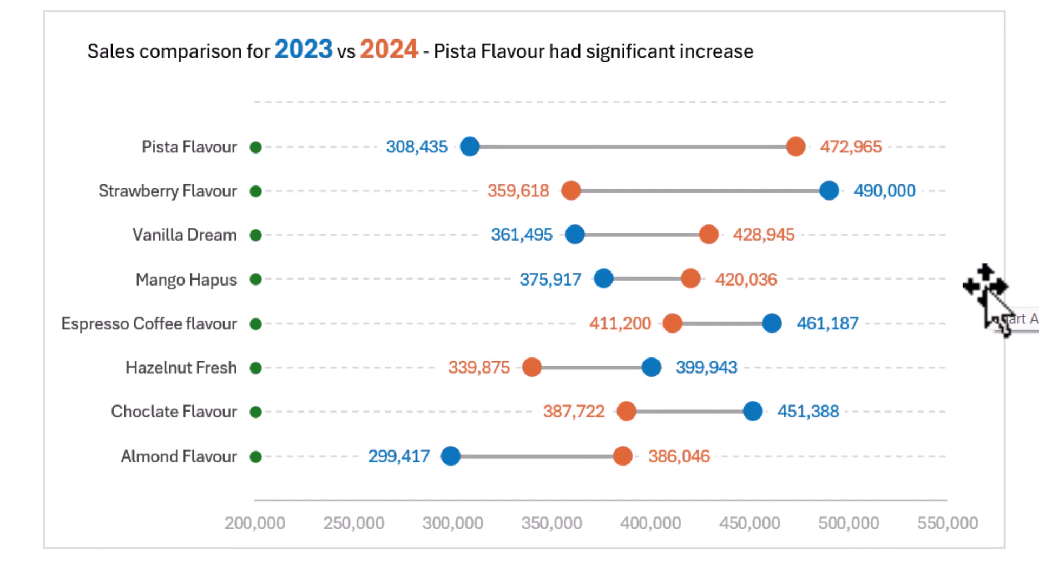
Step: Extend the title text box downward so the '(Amount in INR)' subtitle shows
click(733, 52)
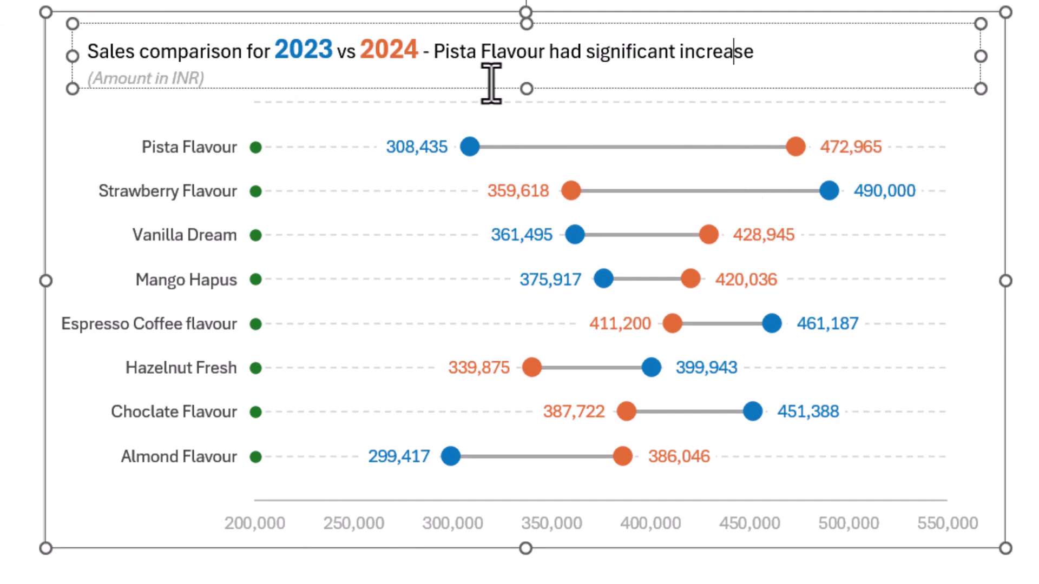
drag(532, 88, 534, 100)
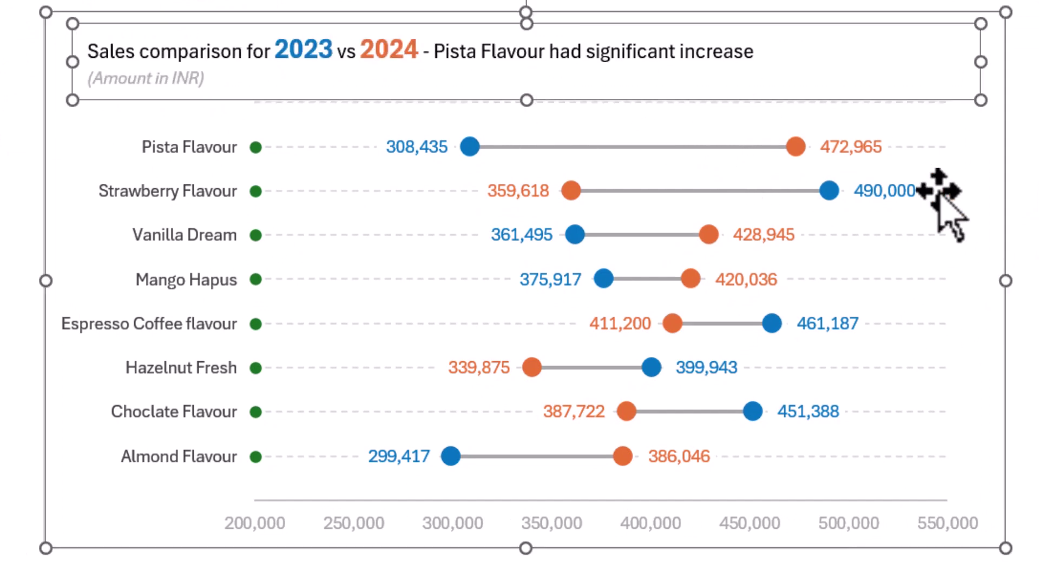
click(1031, 187)
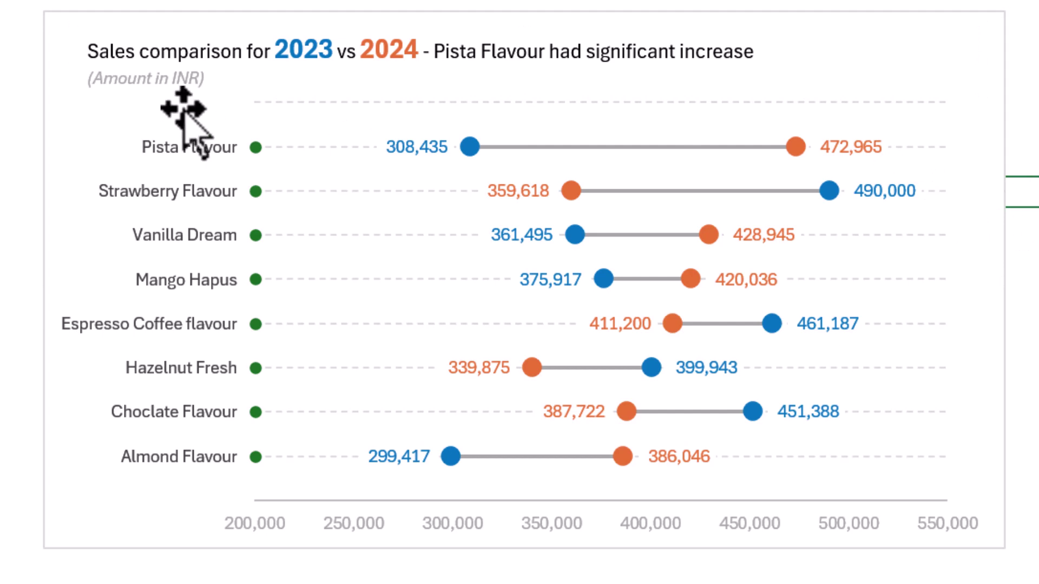
Step: Stretch the plot area further left and right to fill the chart width
click(232, 87)
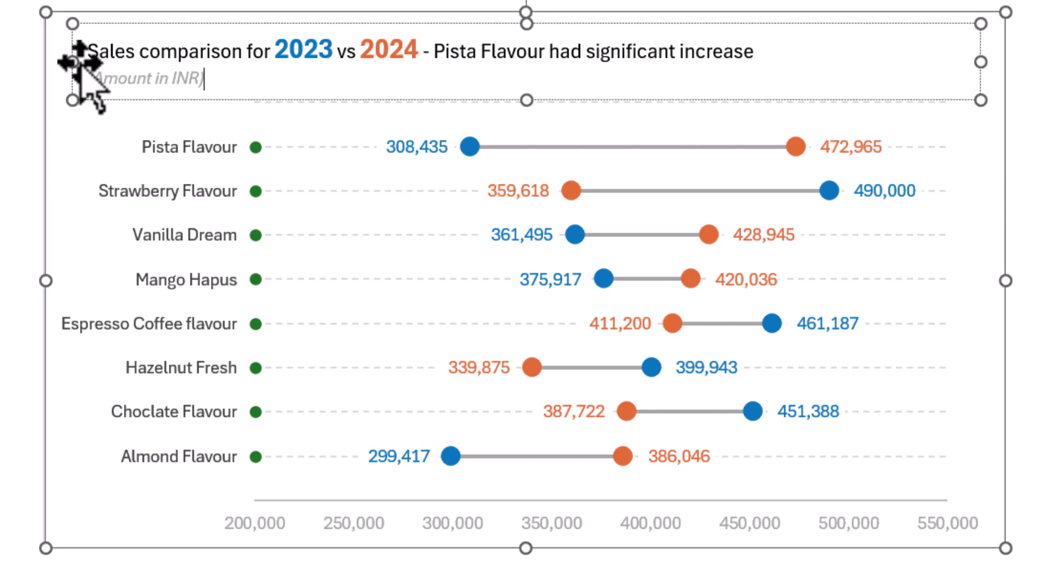
click(322, 235)
drag(243, 298, 229, 297)
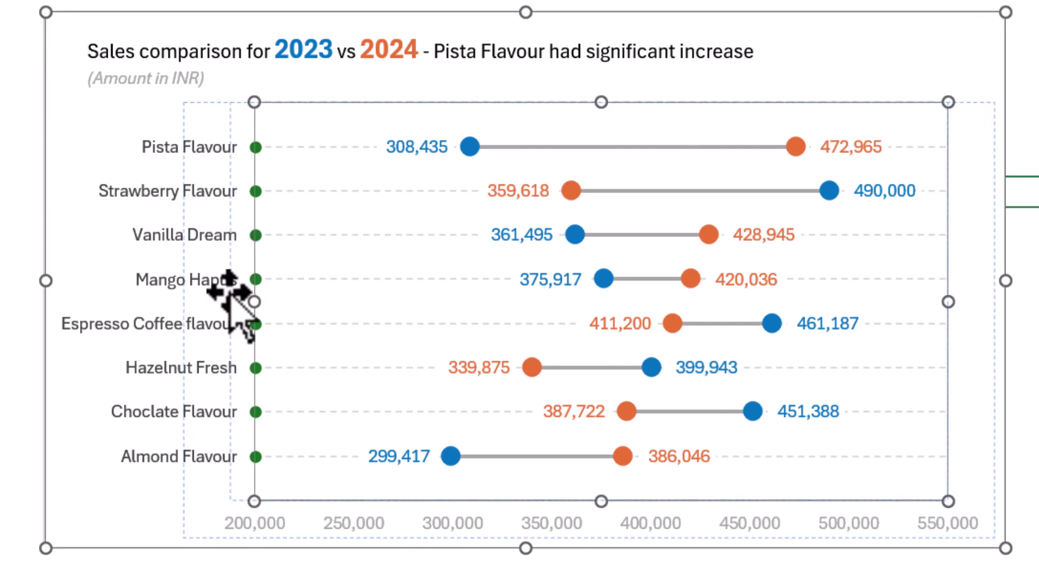
drag(948, 301, 969, 306)
click(1031, 324)
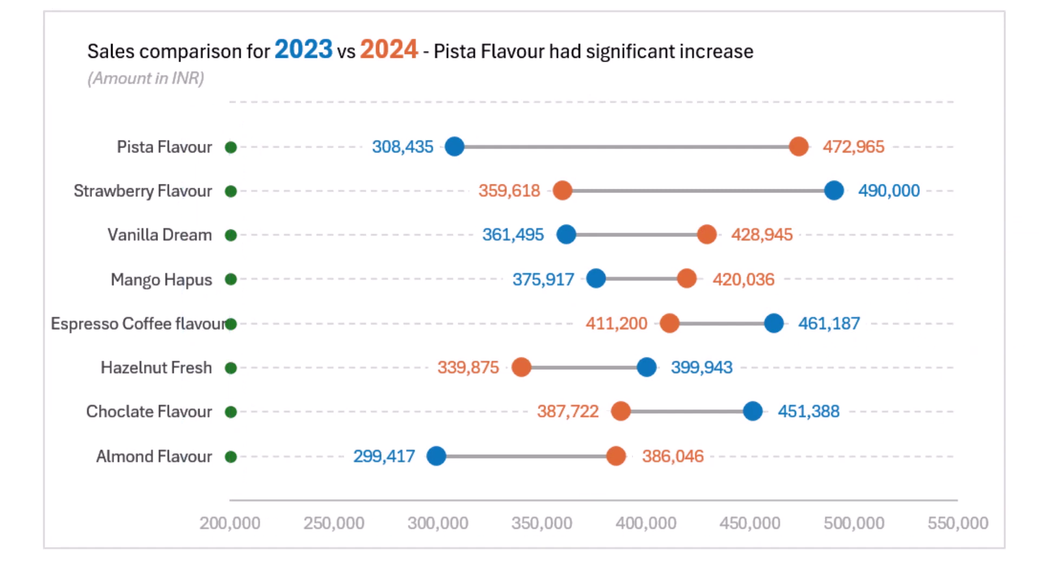